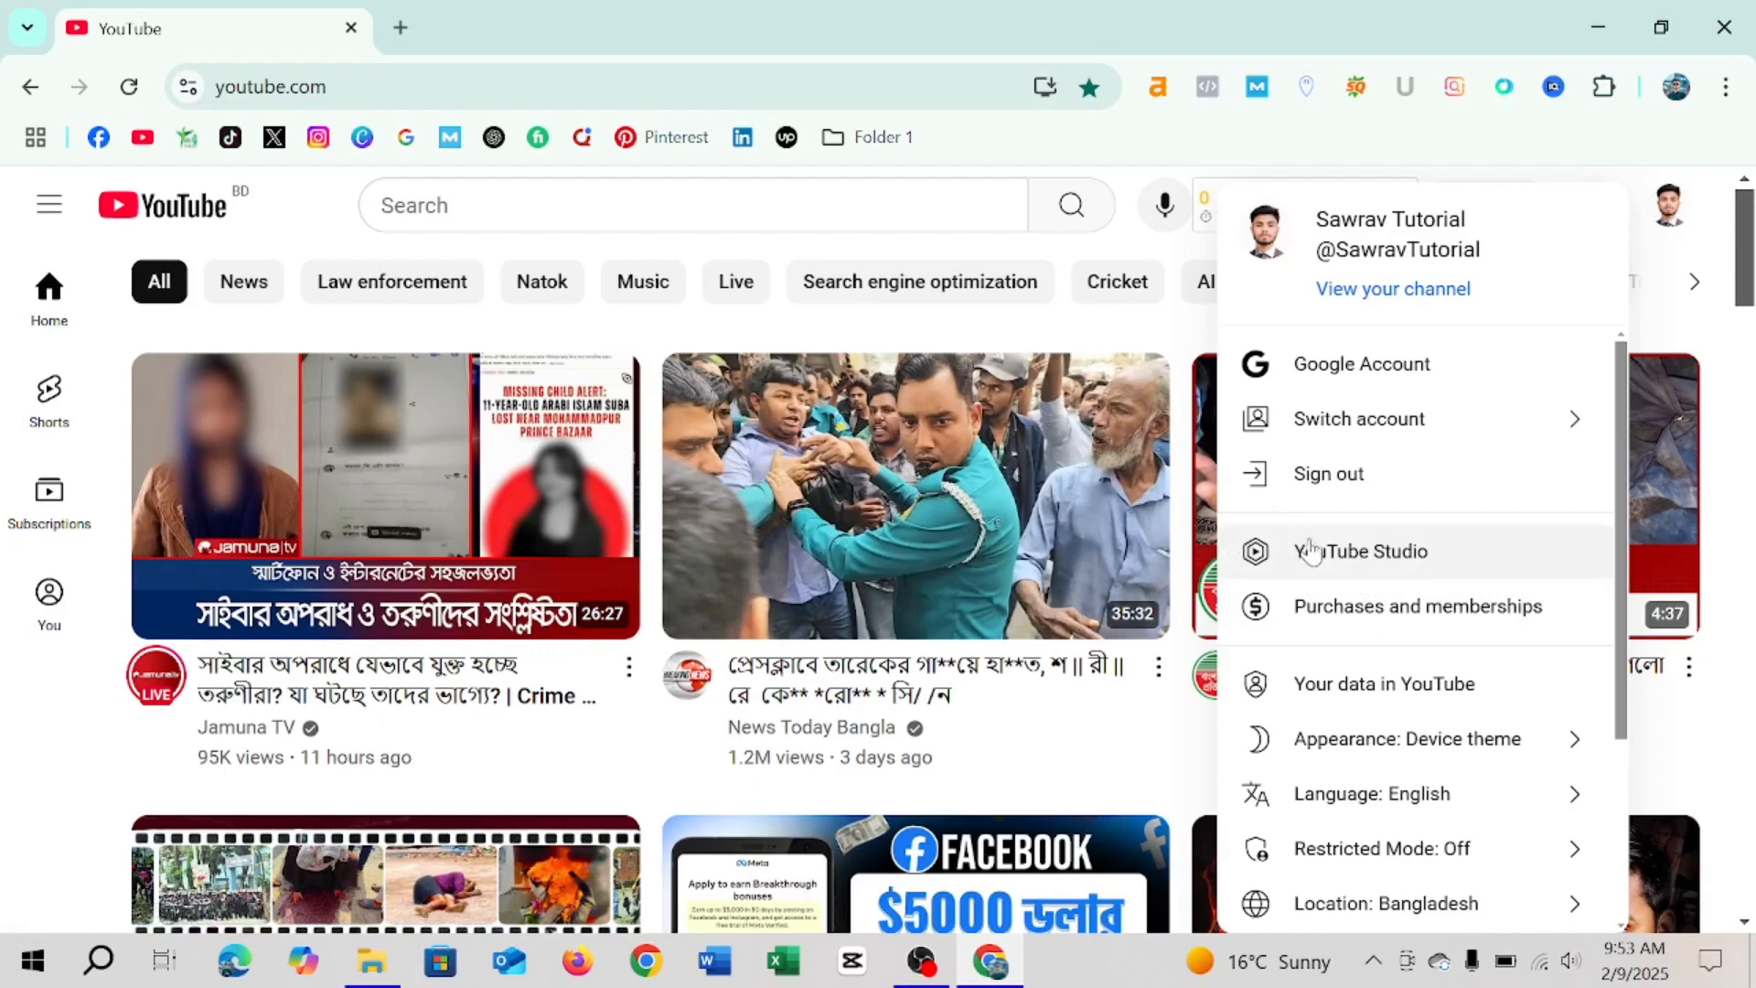
- Open YouTube Studio and bring up the channel's list of uploaded videos
click(1392, 555)
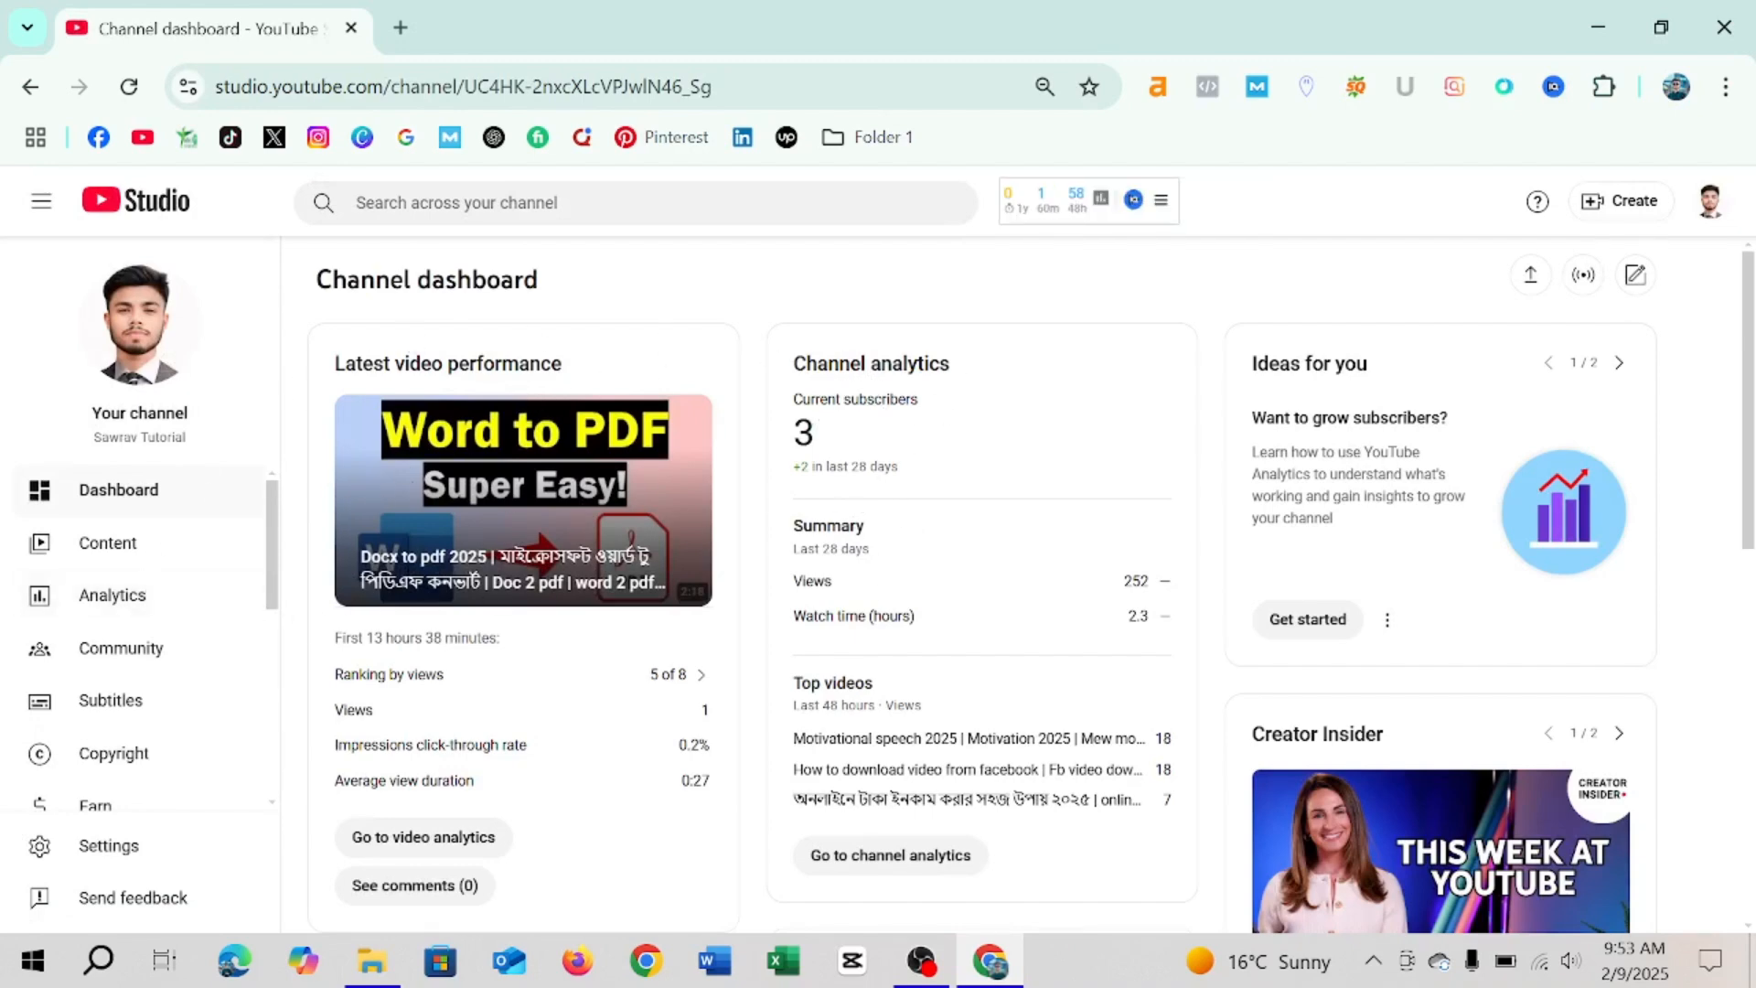
scroll(971, 563, down, 3)
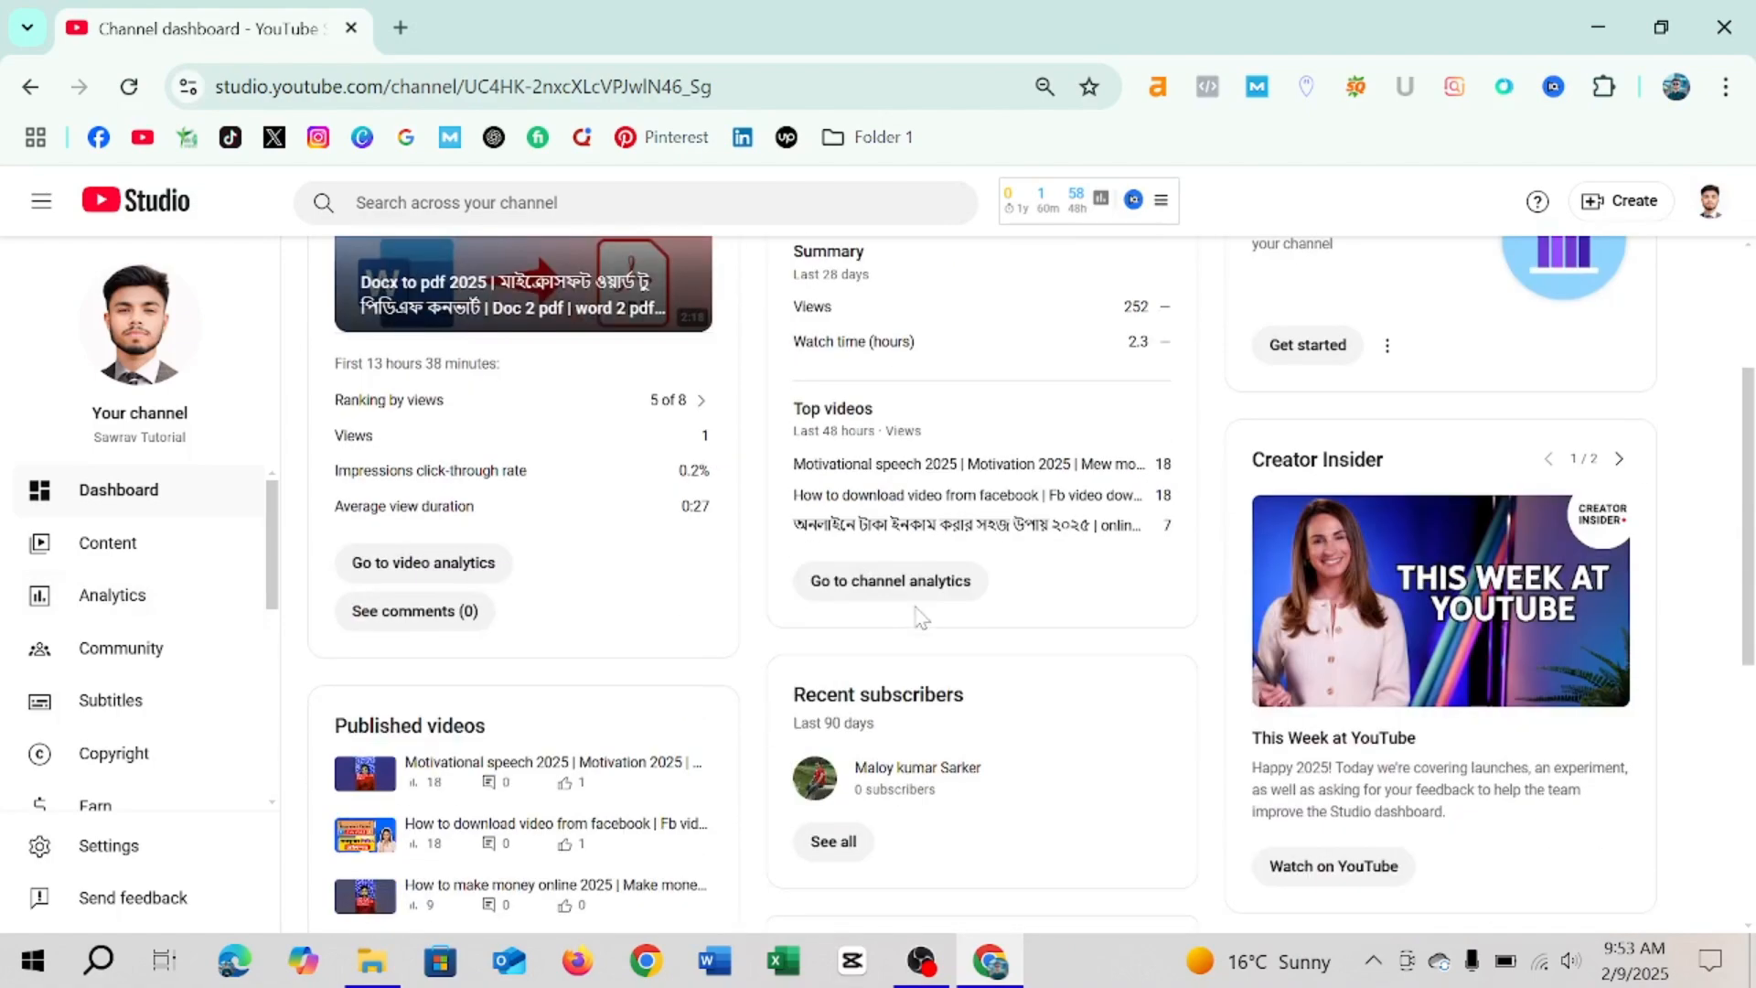
scroll(919, 617, down, 2)
scroll(672, 585, up, 5)
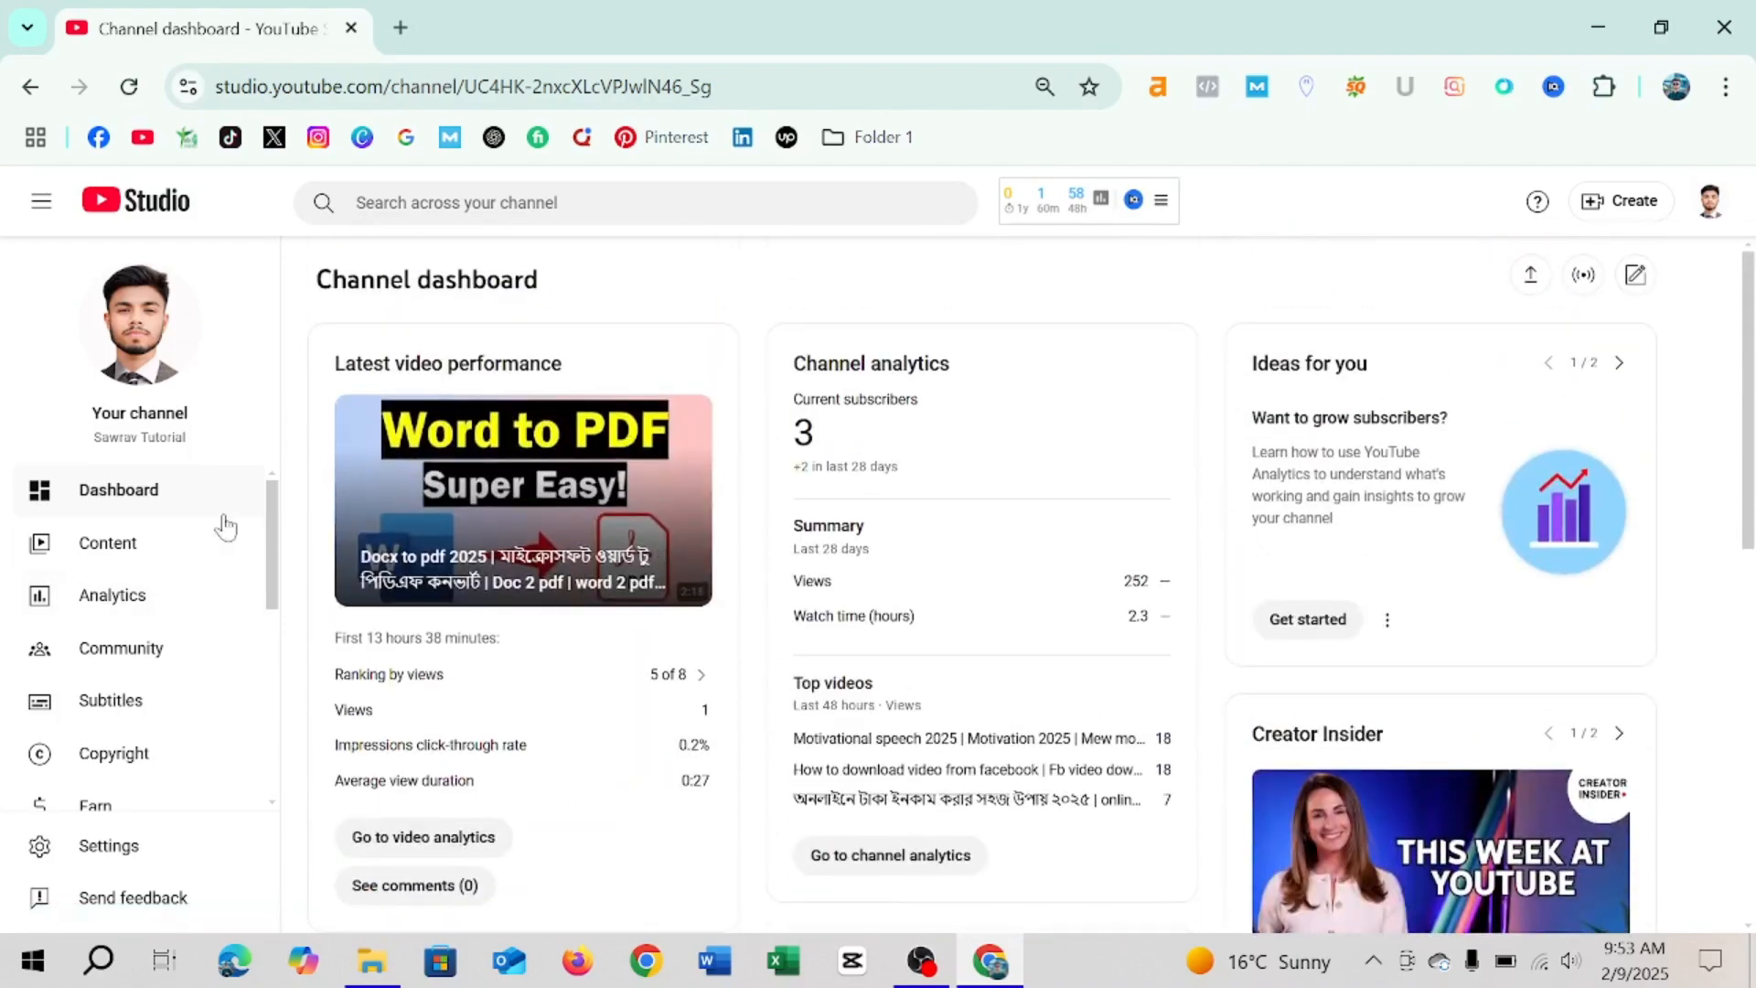
click(128, 550)
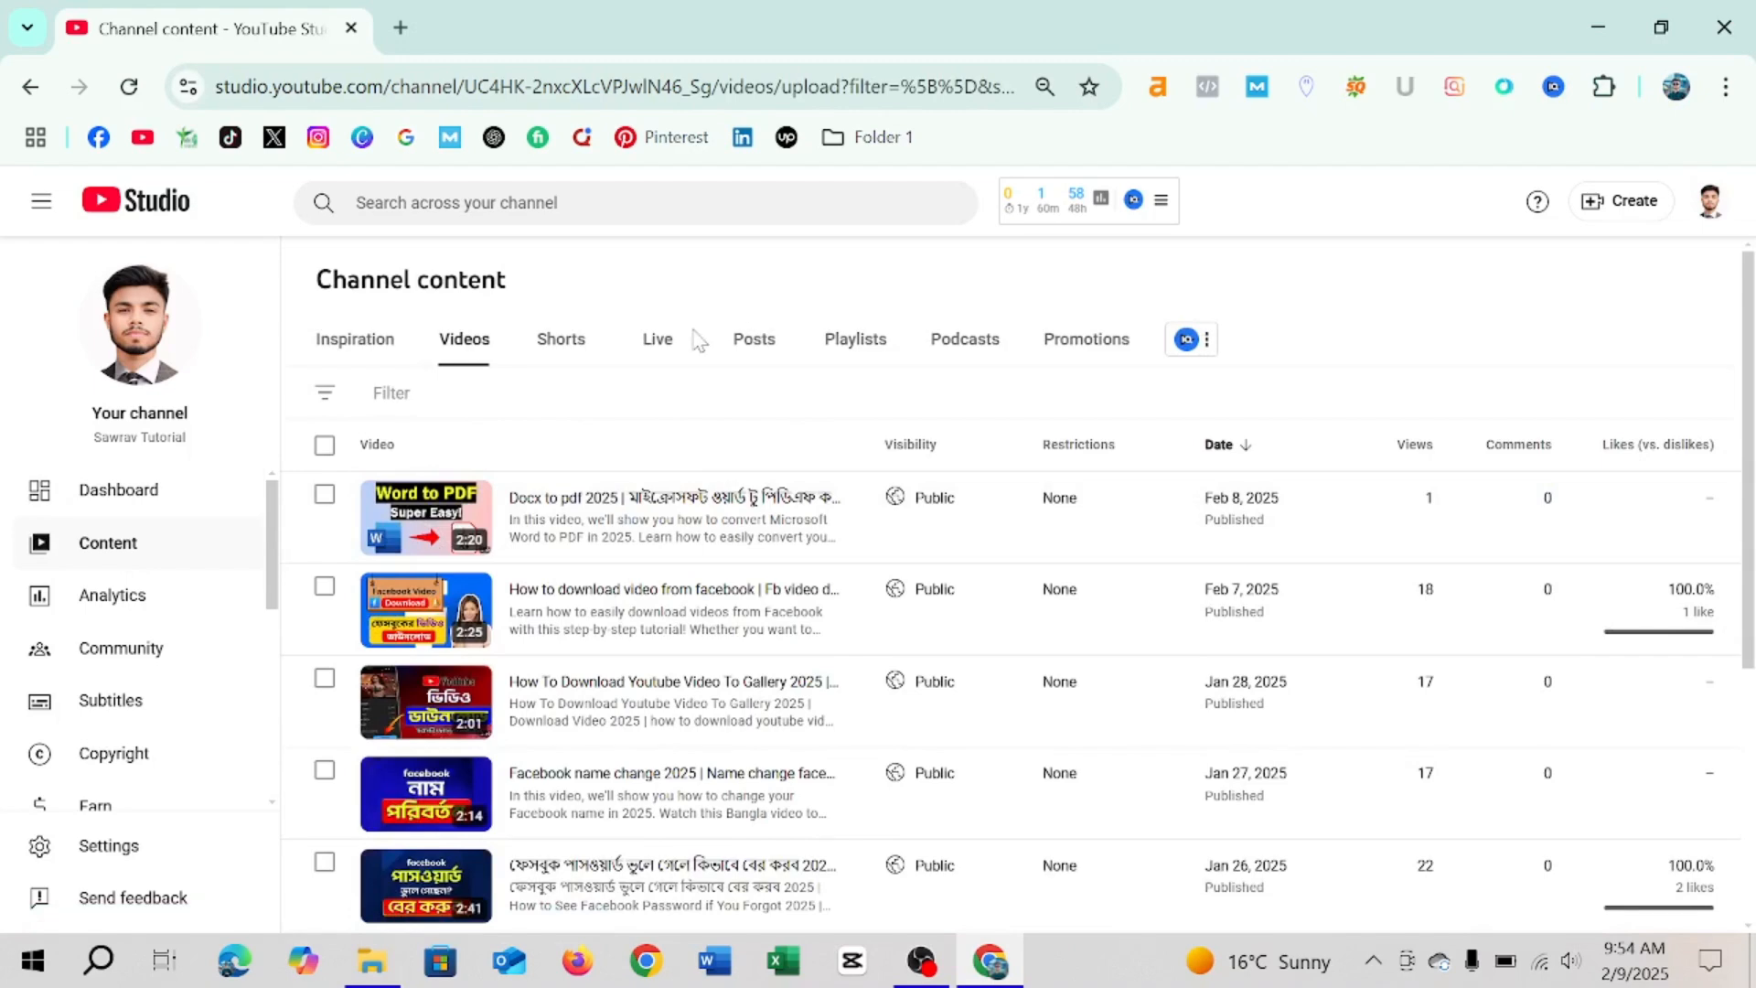
scroll(867, 539, down, 5)
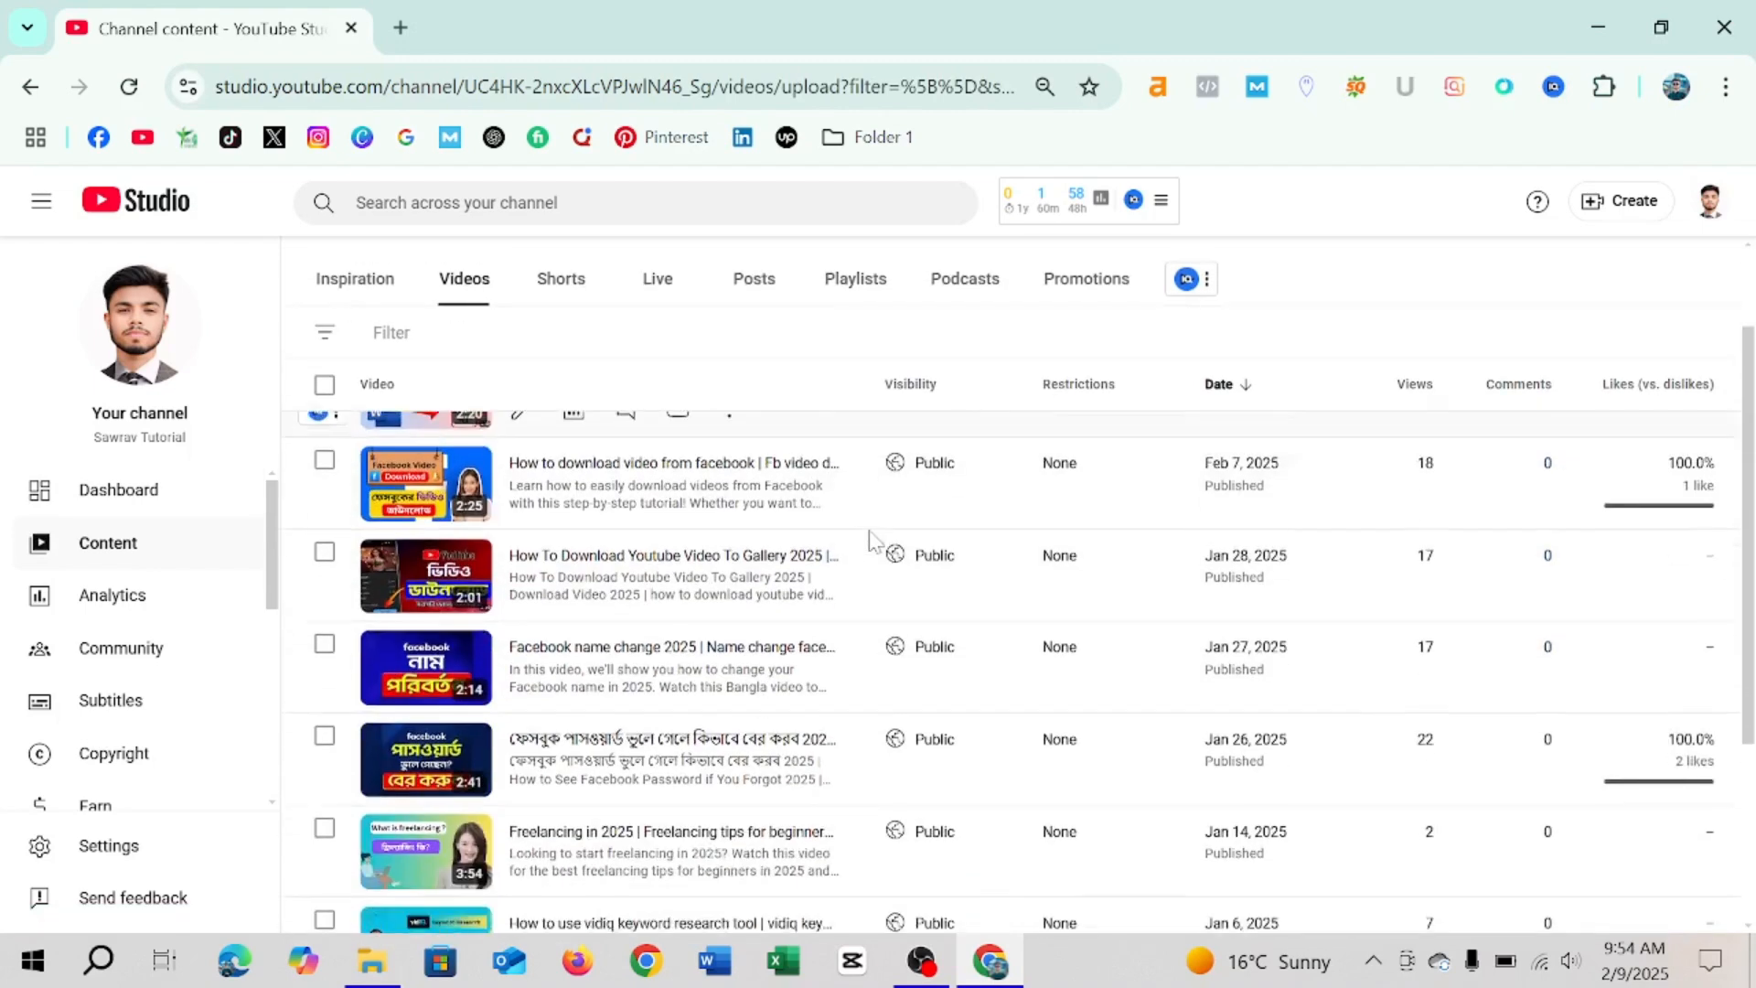
scroll(868, 544, up, 5)
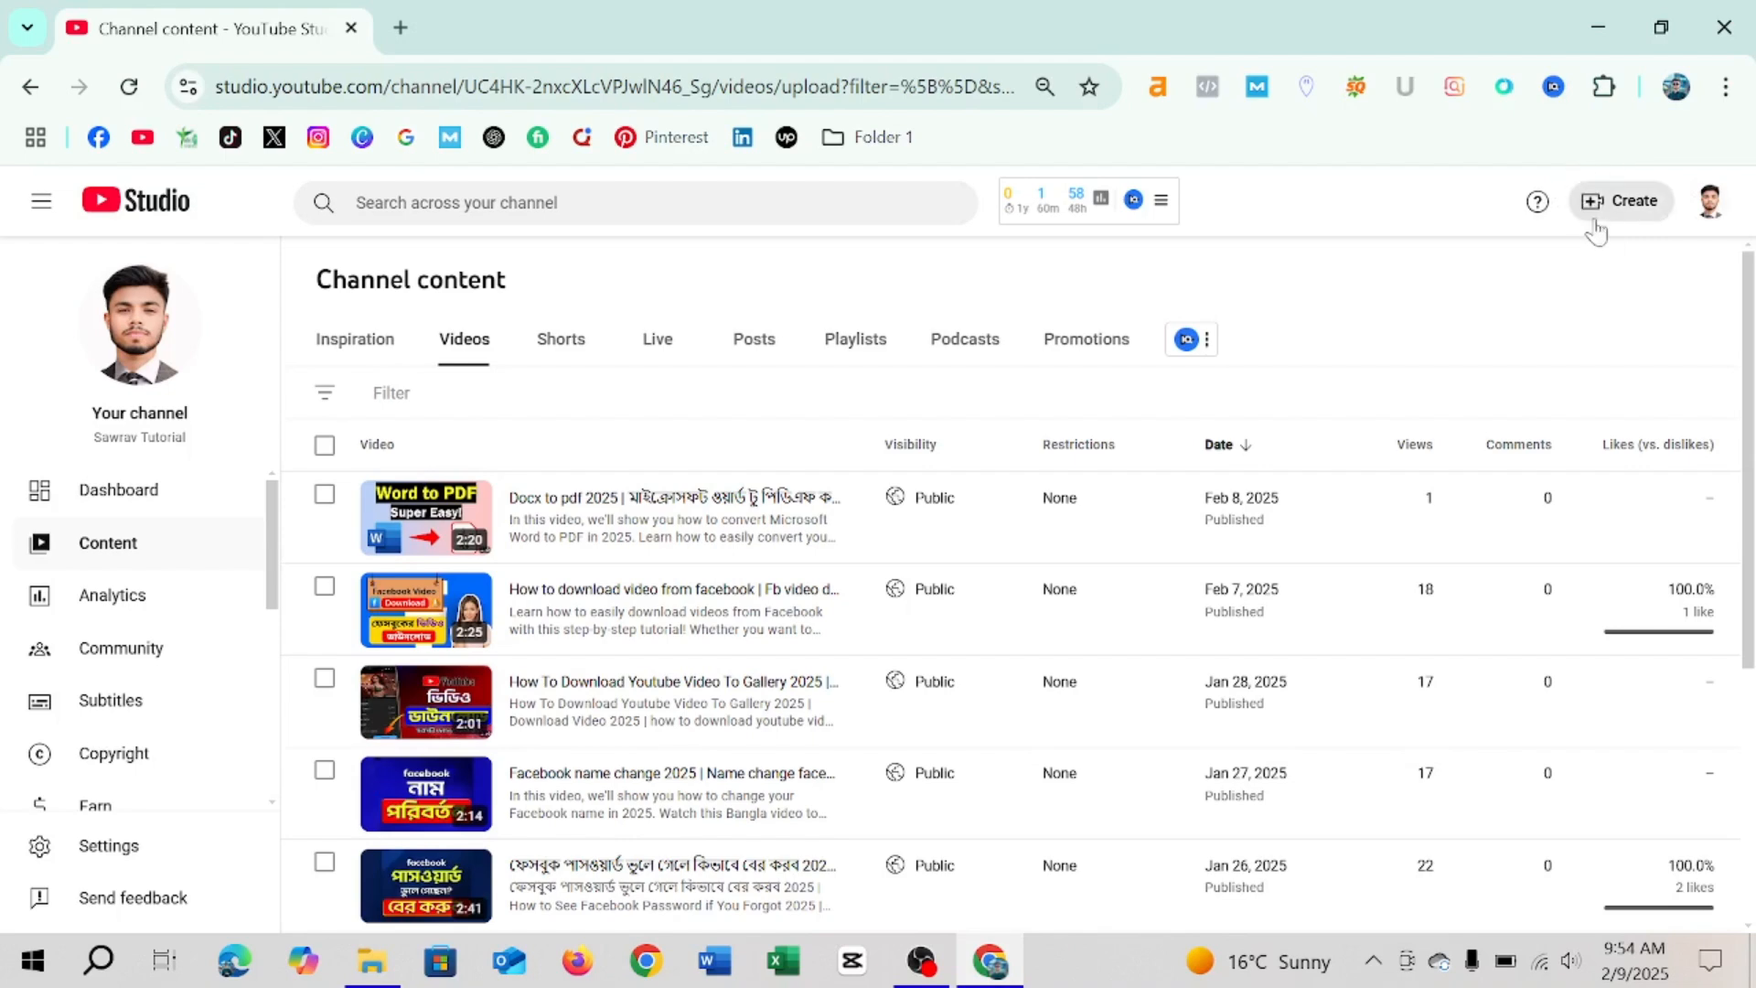
click(1627, 212)
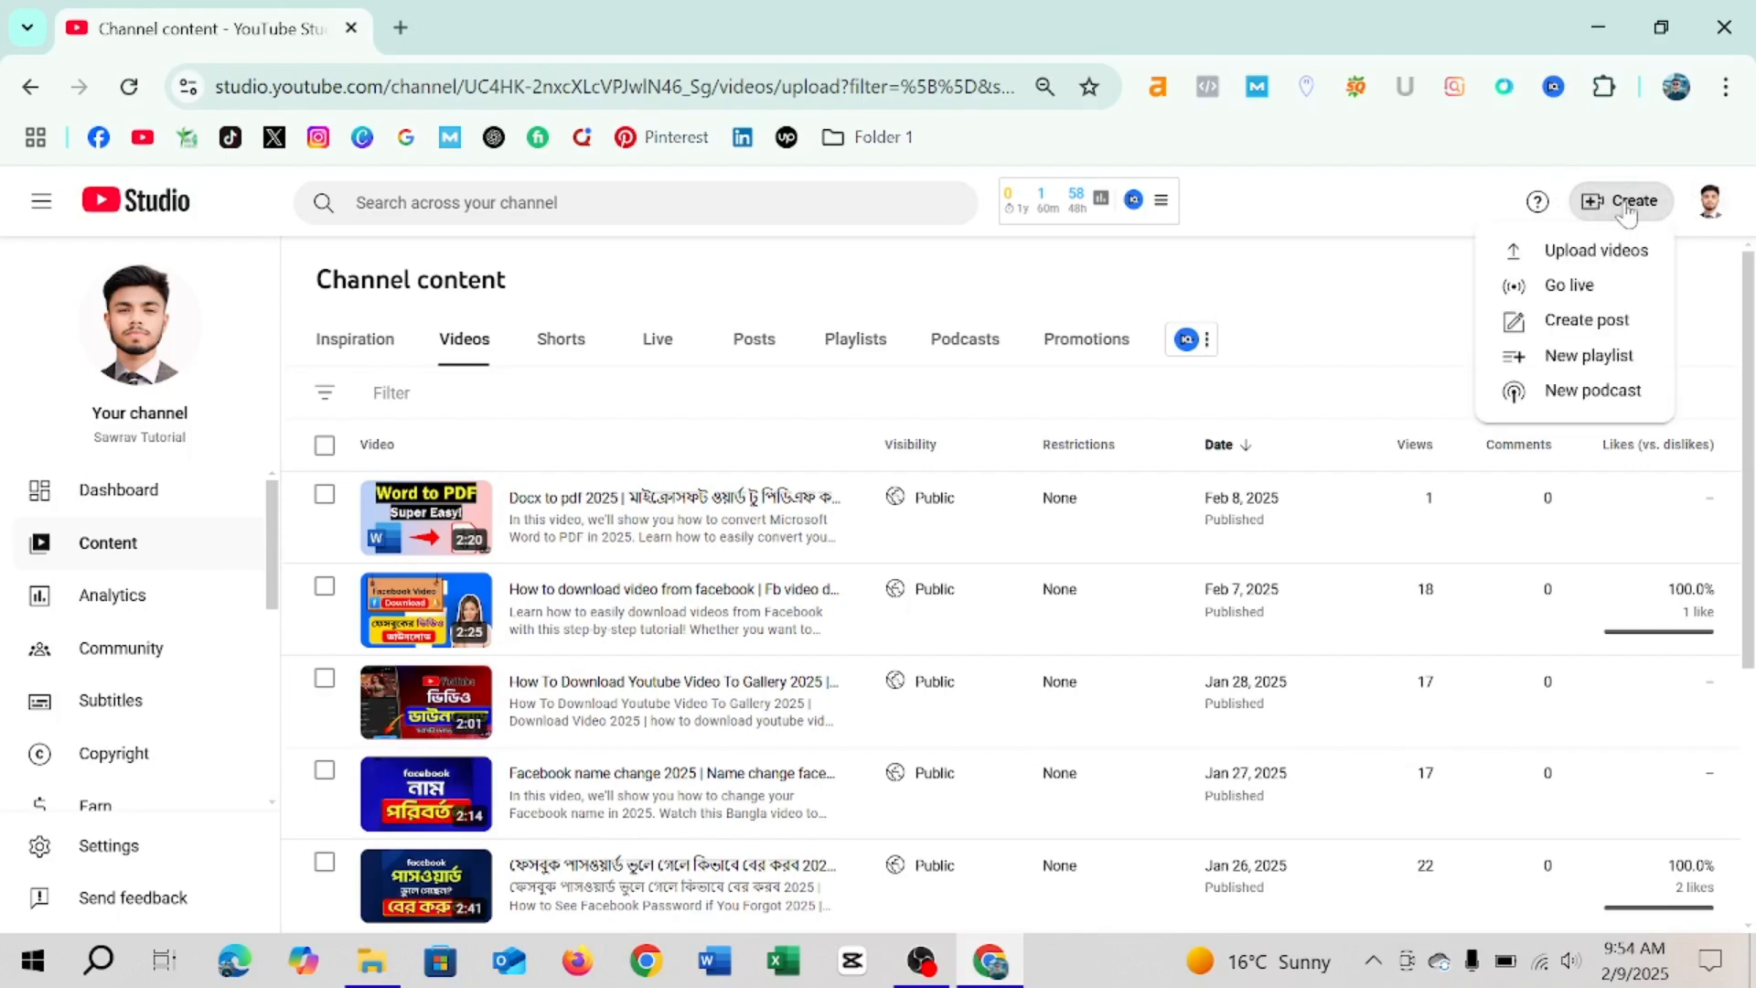
click(1596, 254)
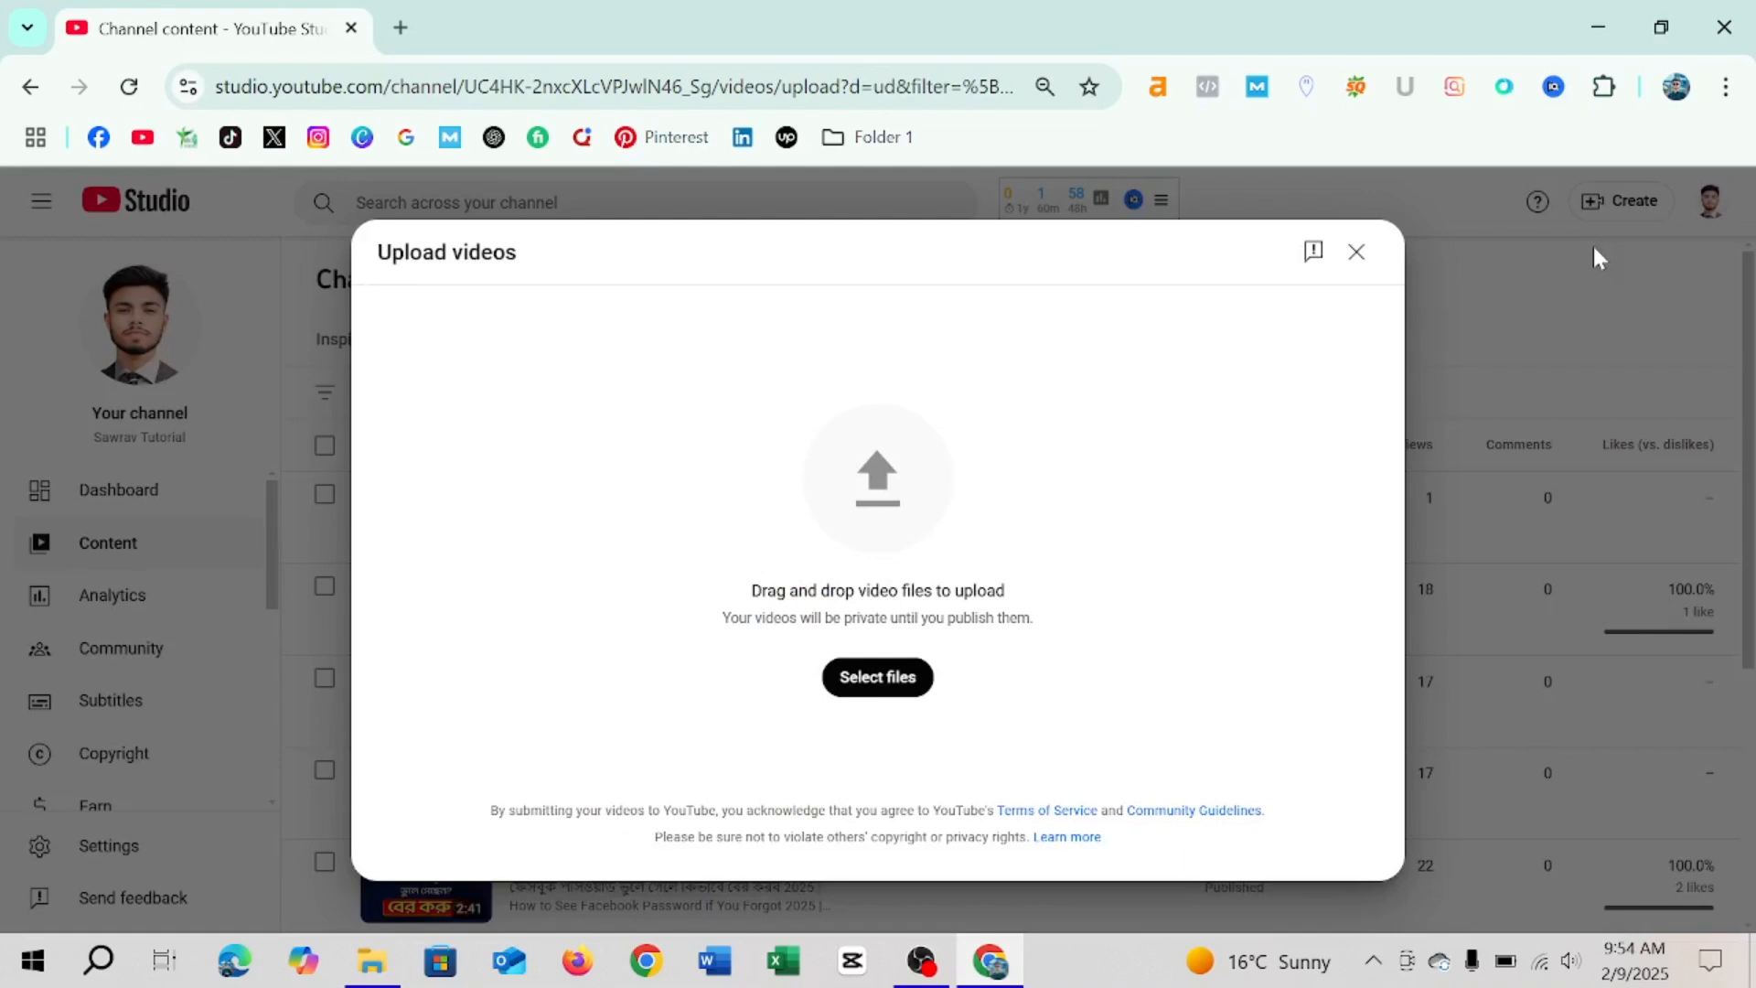
click(887, 684)
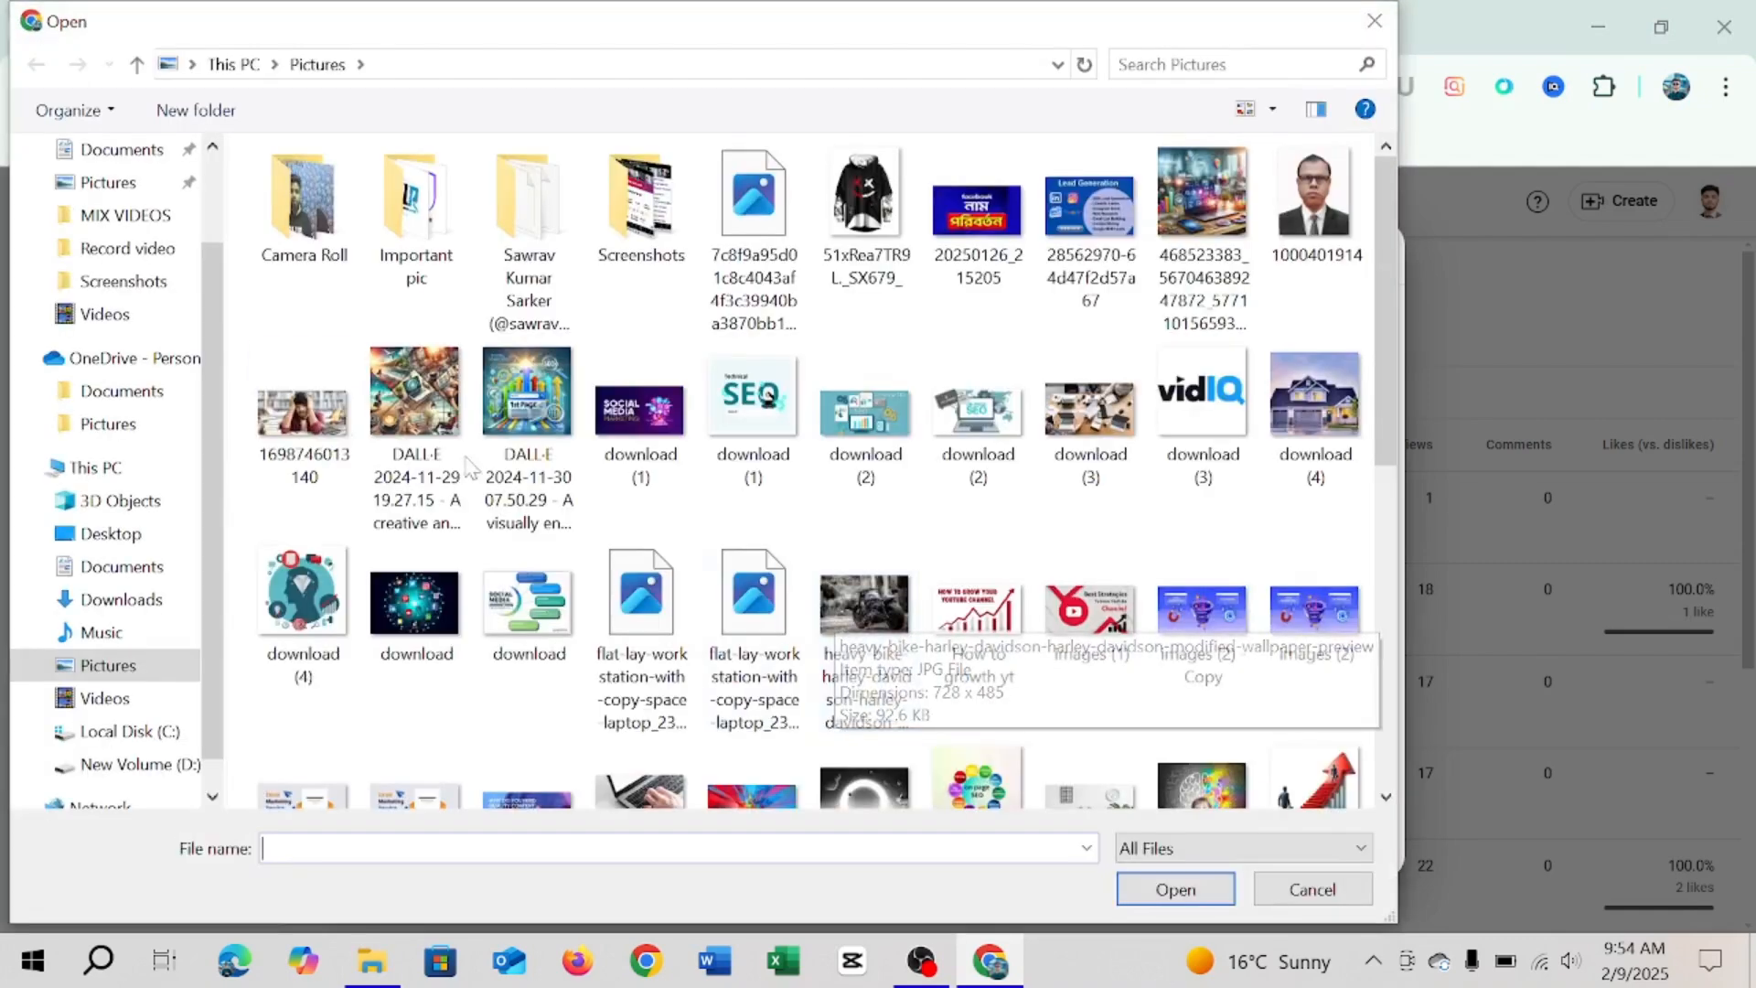
click(104, 314)
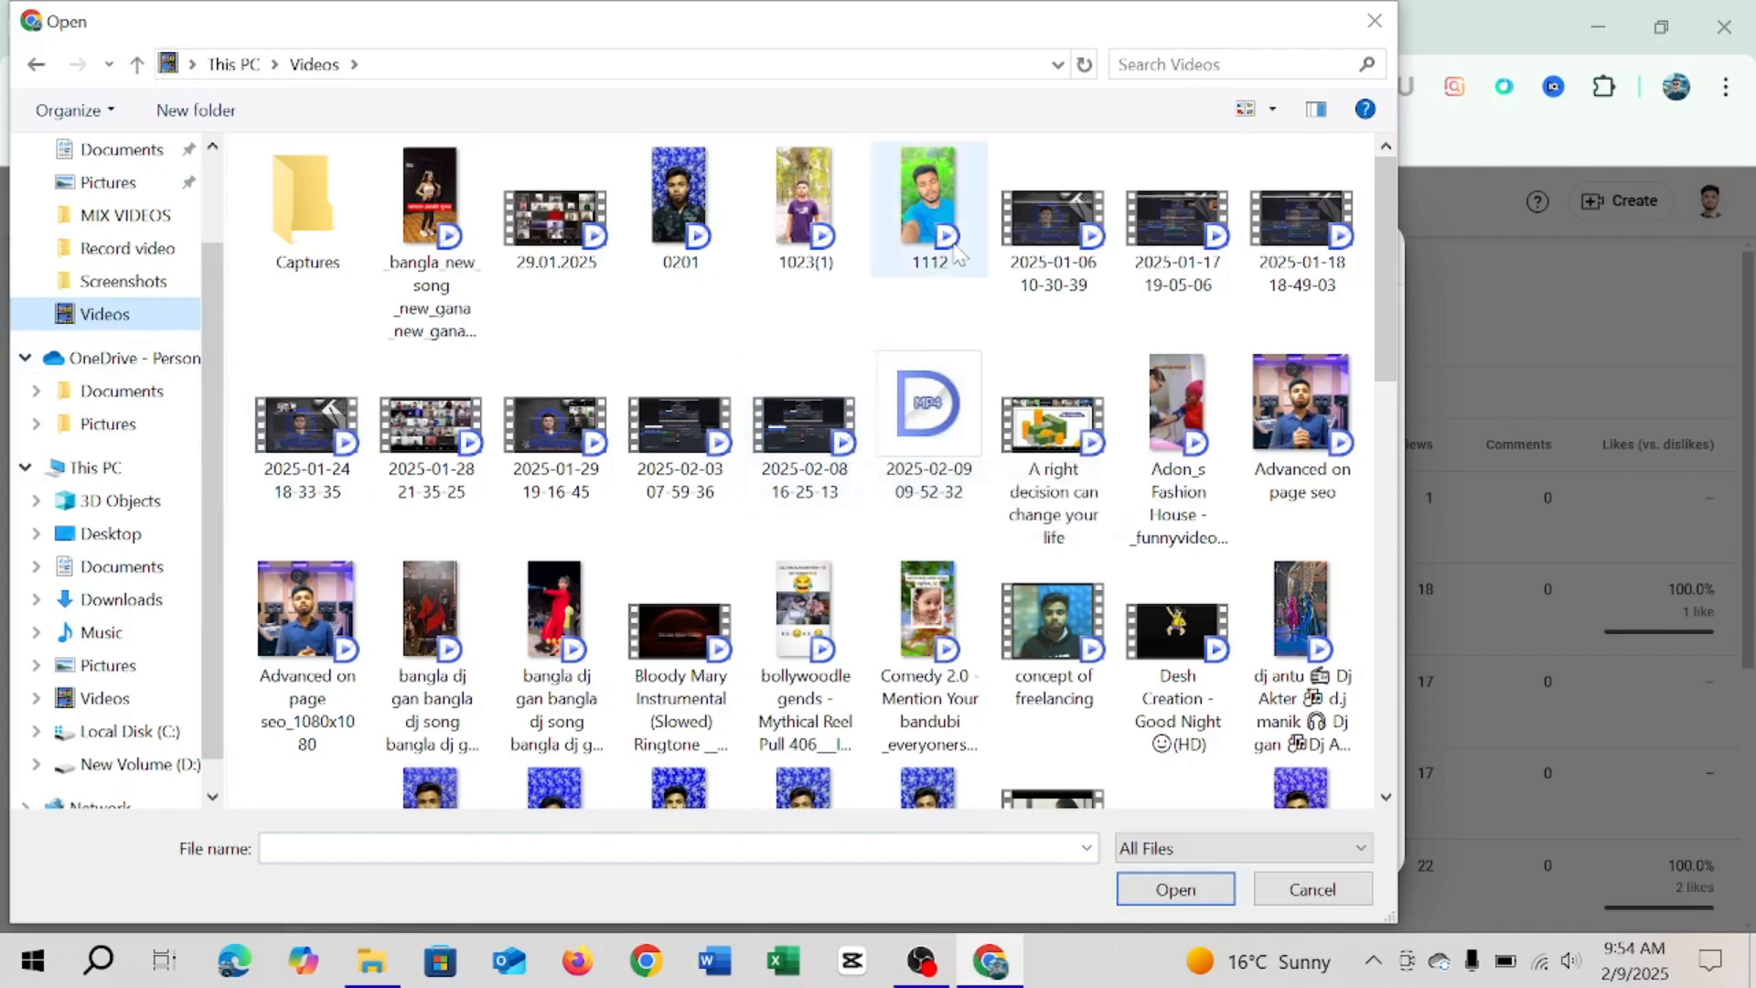
click(1052, 258)
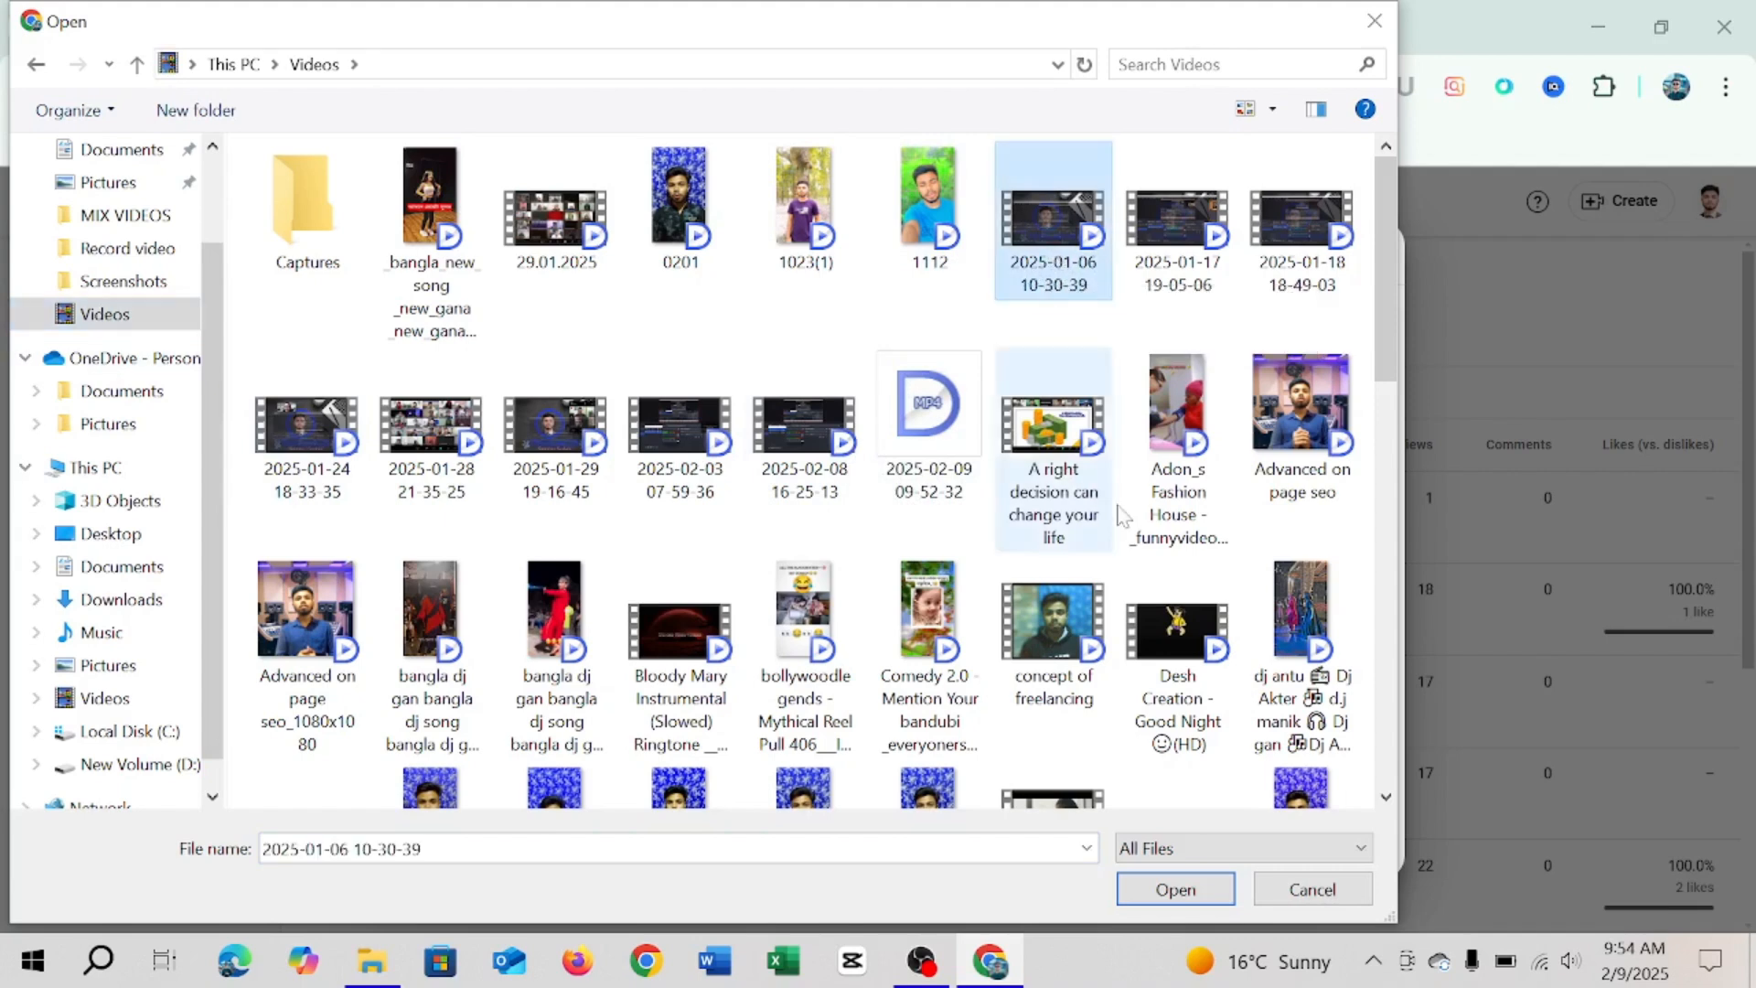
click(1182, 900)
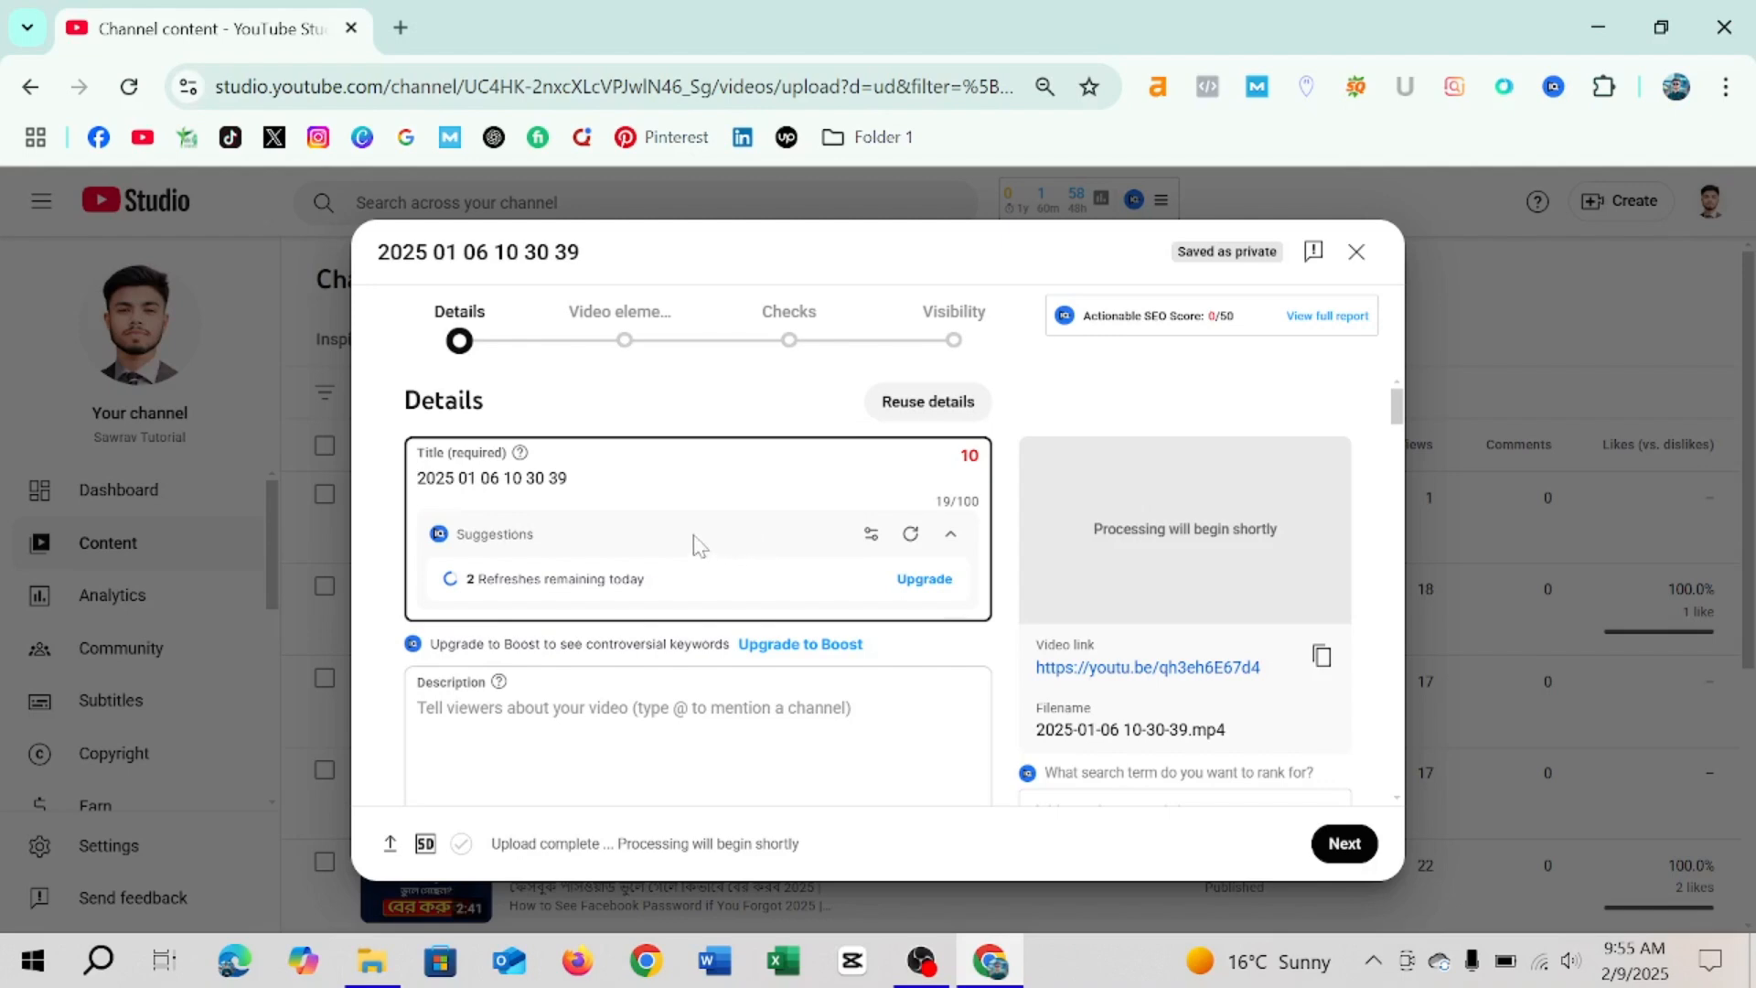
- Review the upload's details form, including the title, description, thumbnail, playlist, audience and tags sections
scroll(713, 576, down, 10)
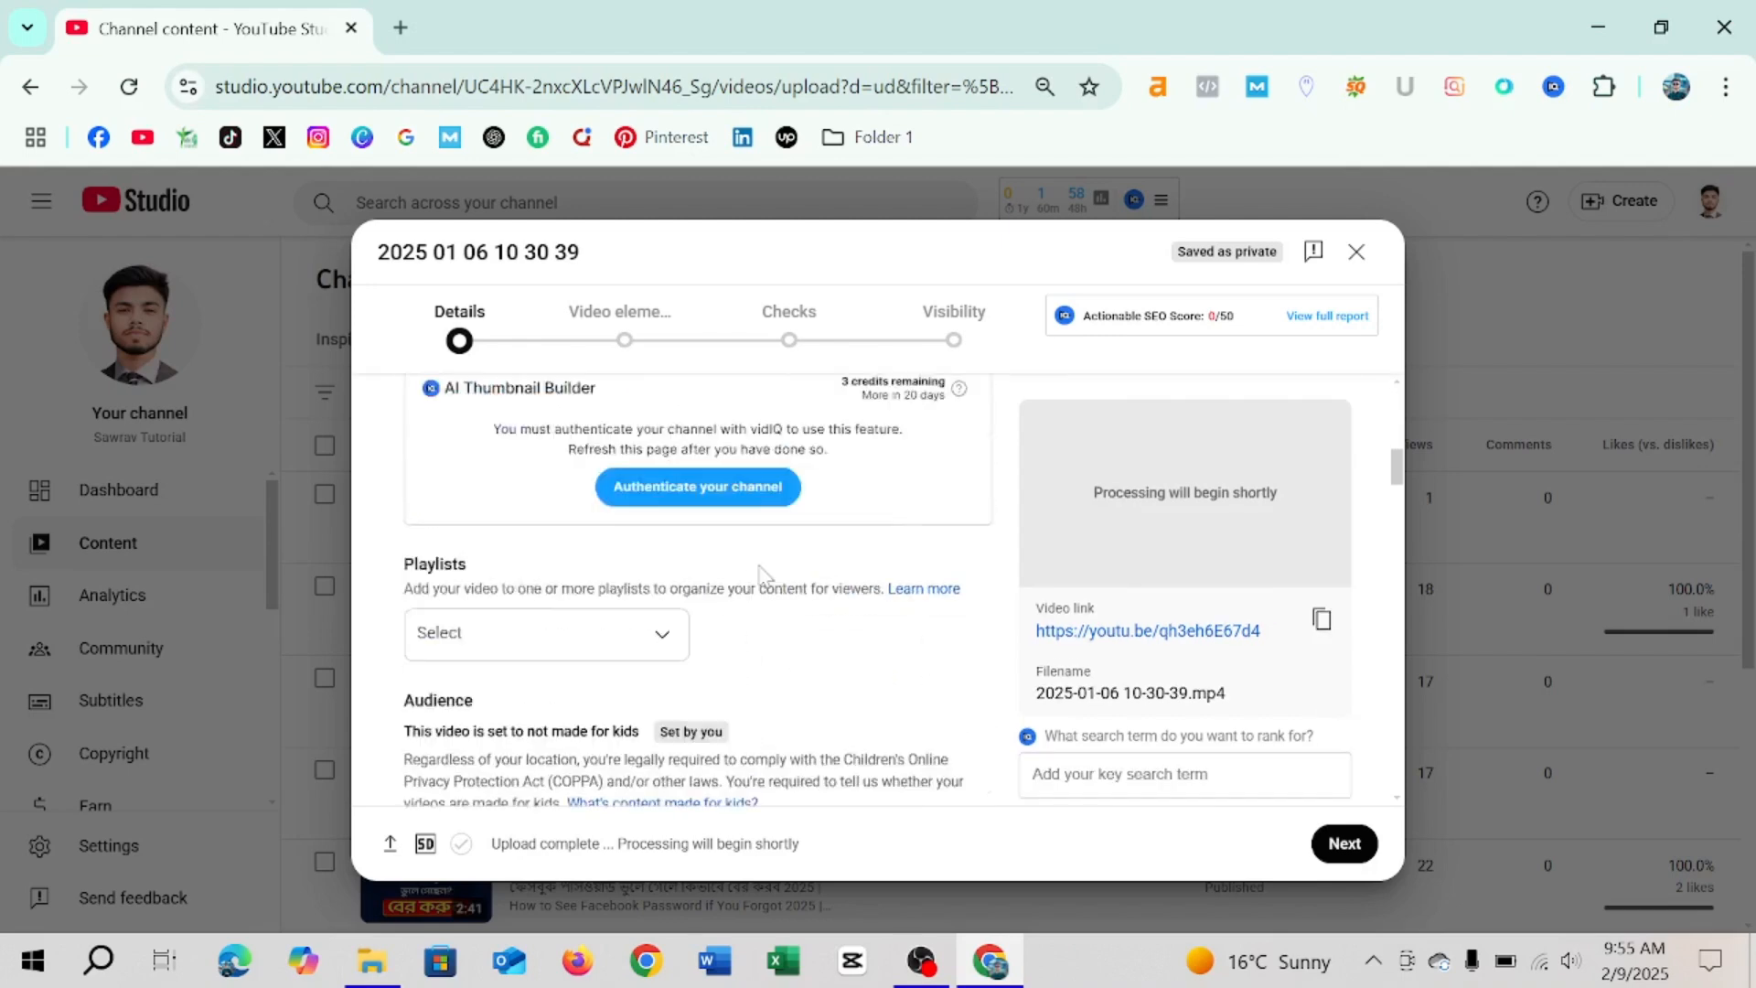
scroll(738, 554, up, 10)
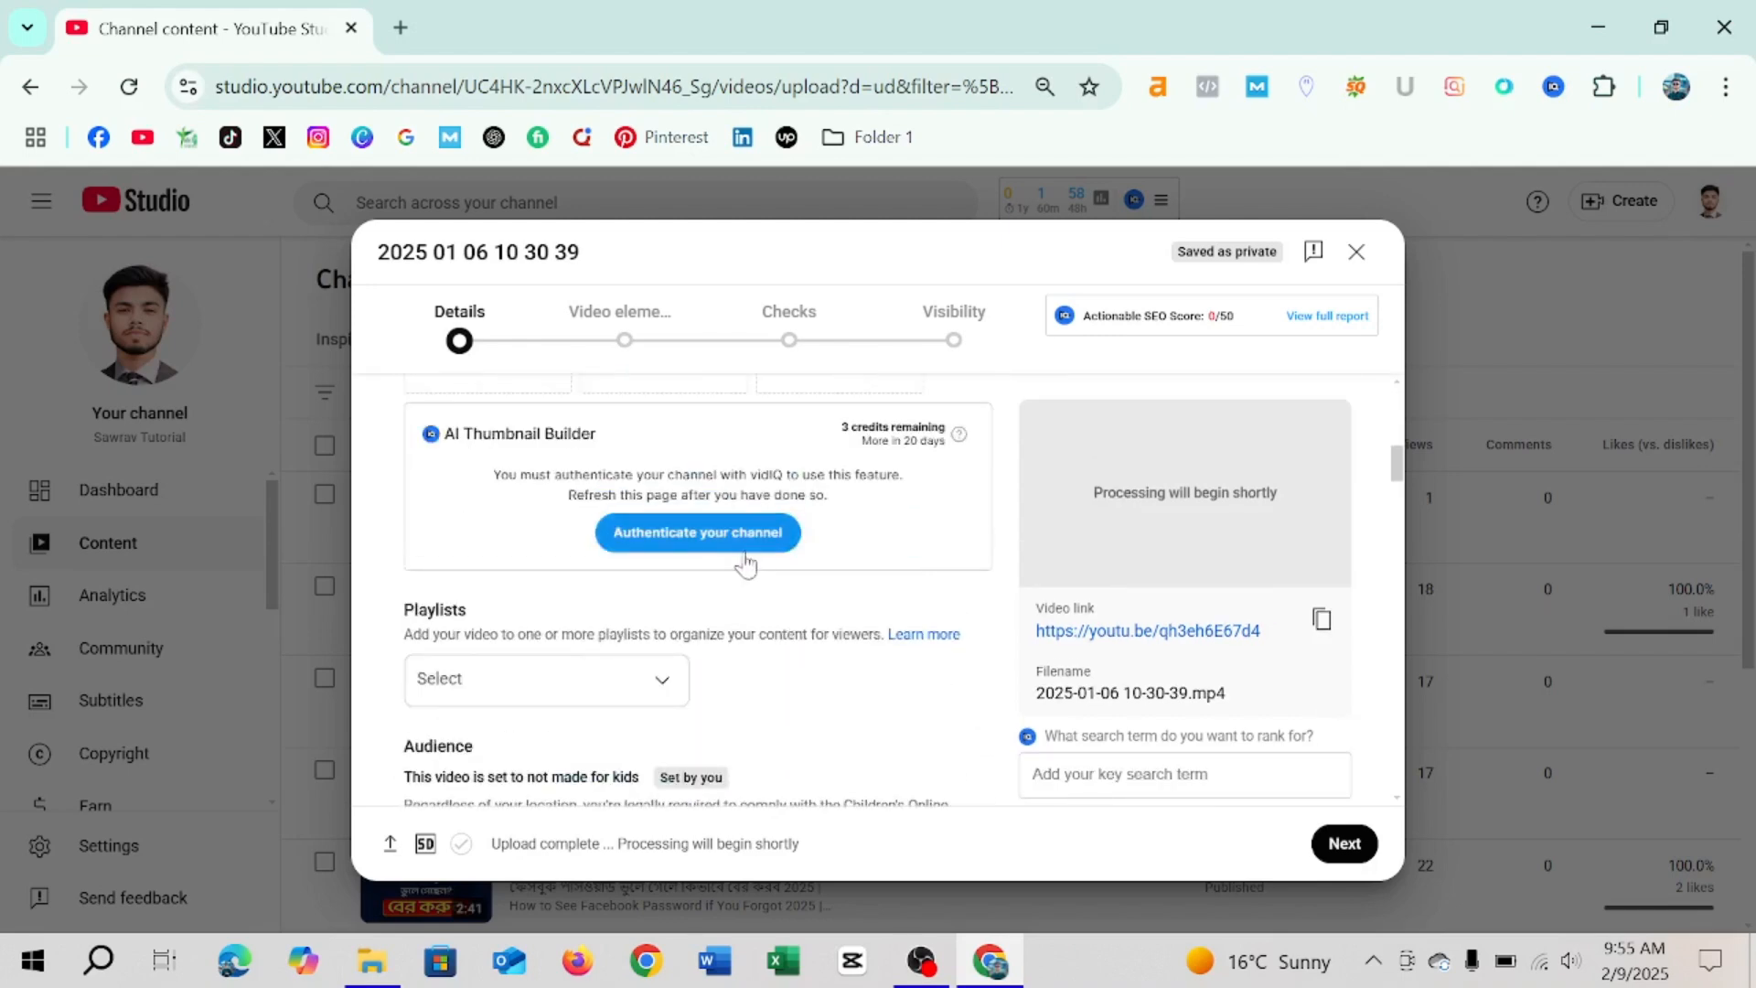
scroll(593, 498, up, 2)
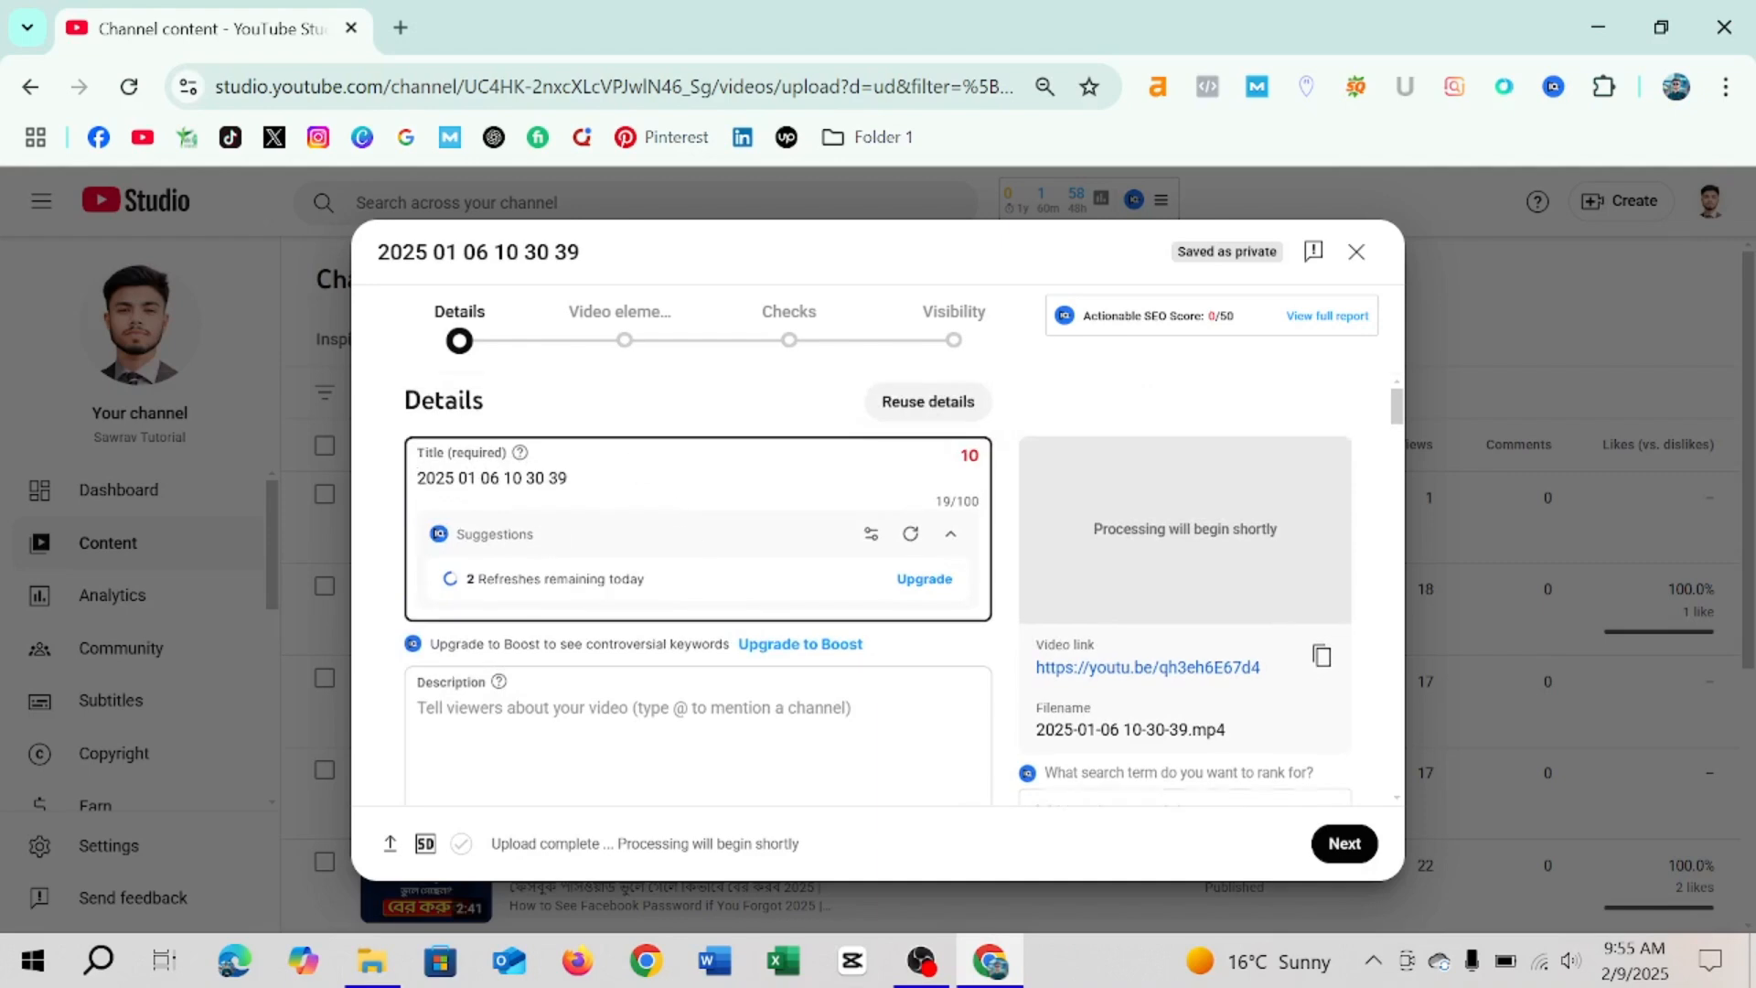
scroll(608, 525, down, 2)
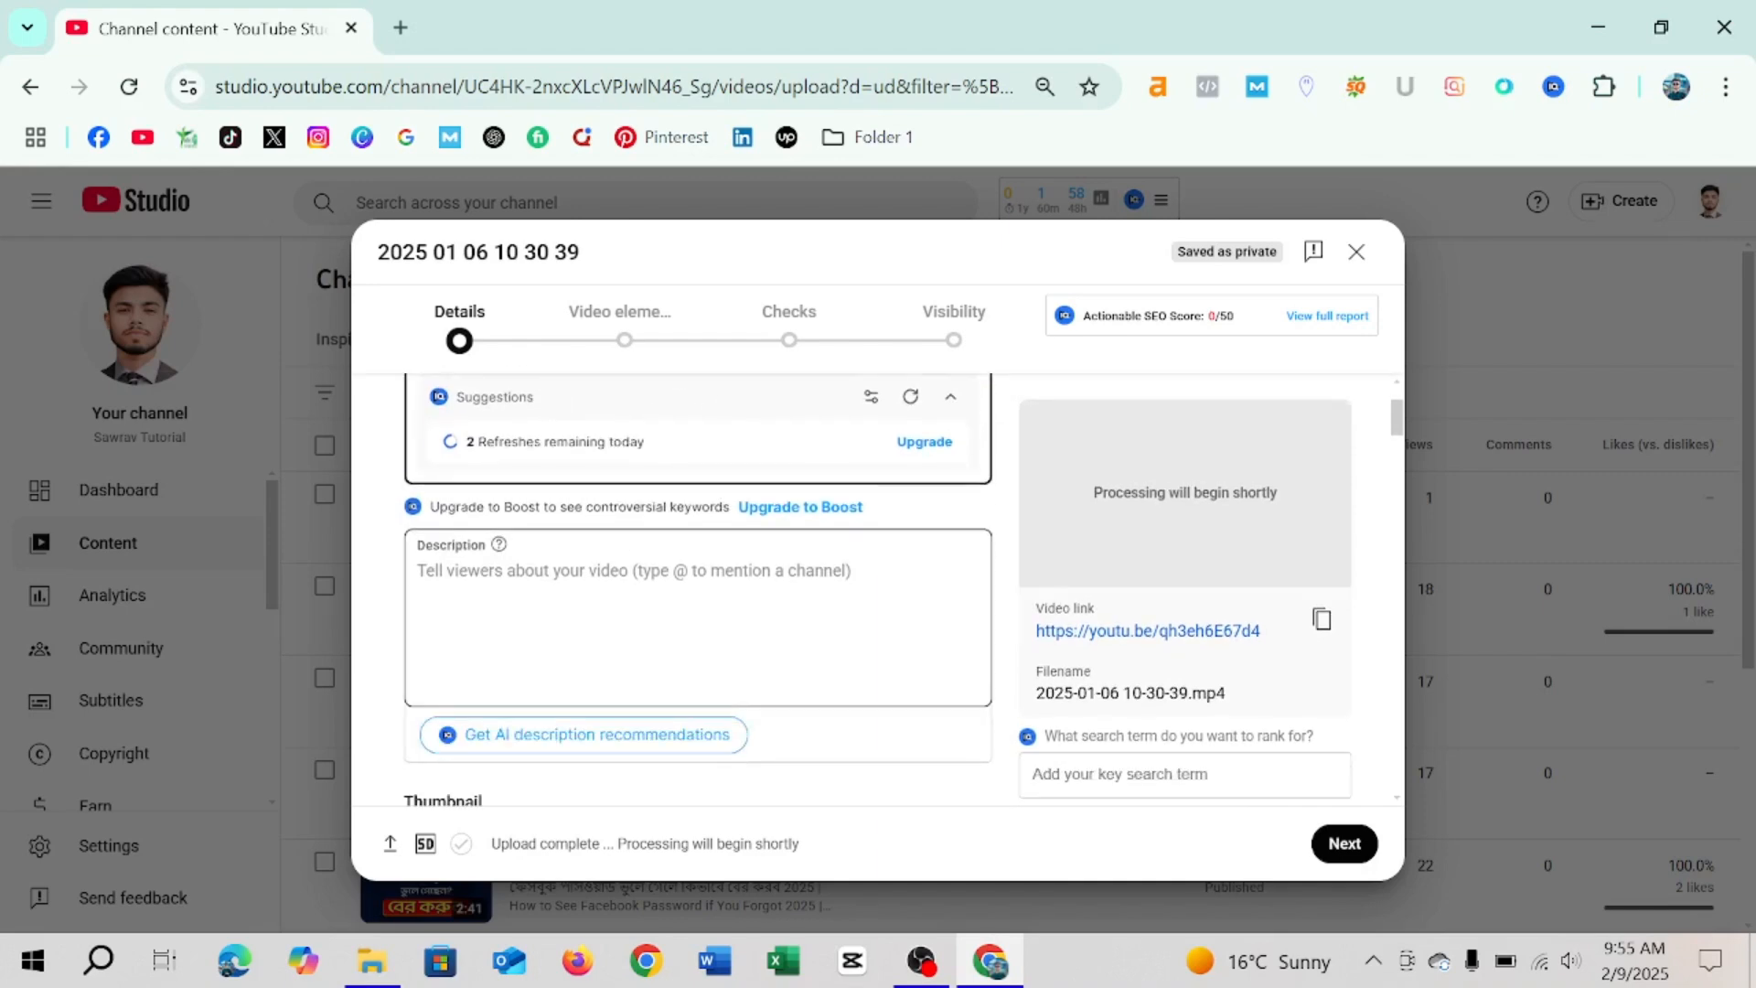
click(620, 558)
scroll(620, 585, down, 2)
scroll(620, 610, down, 3)
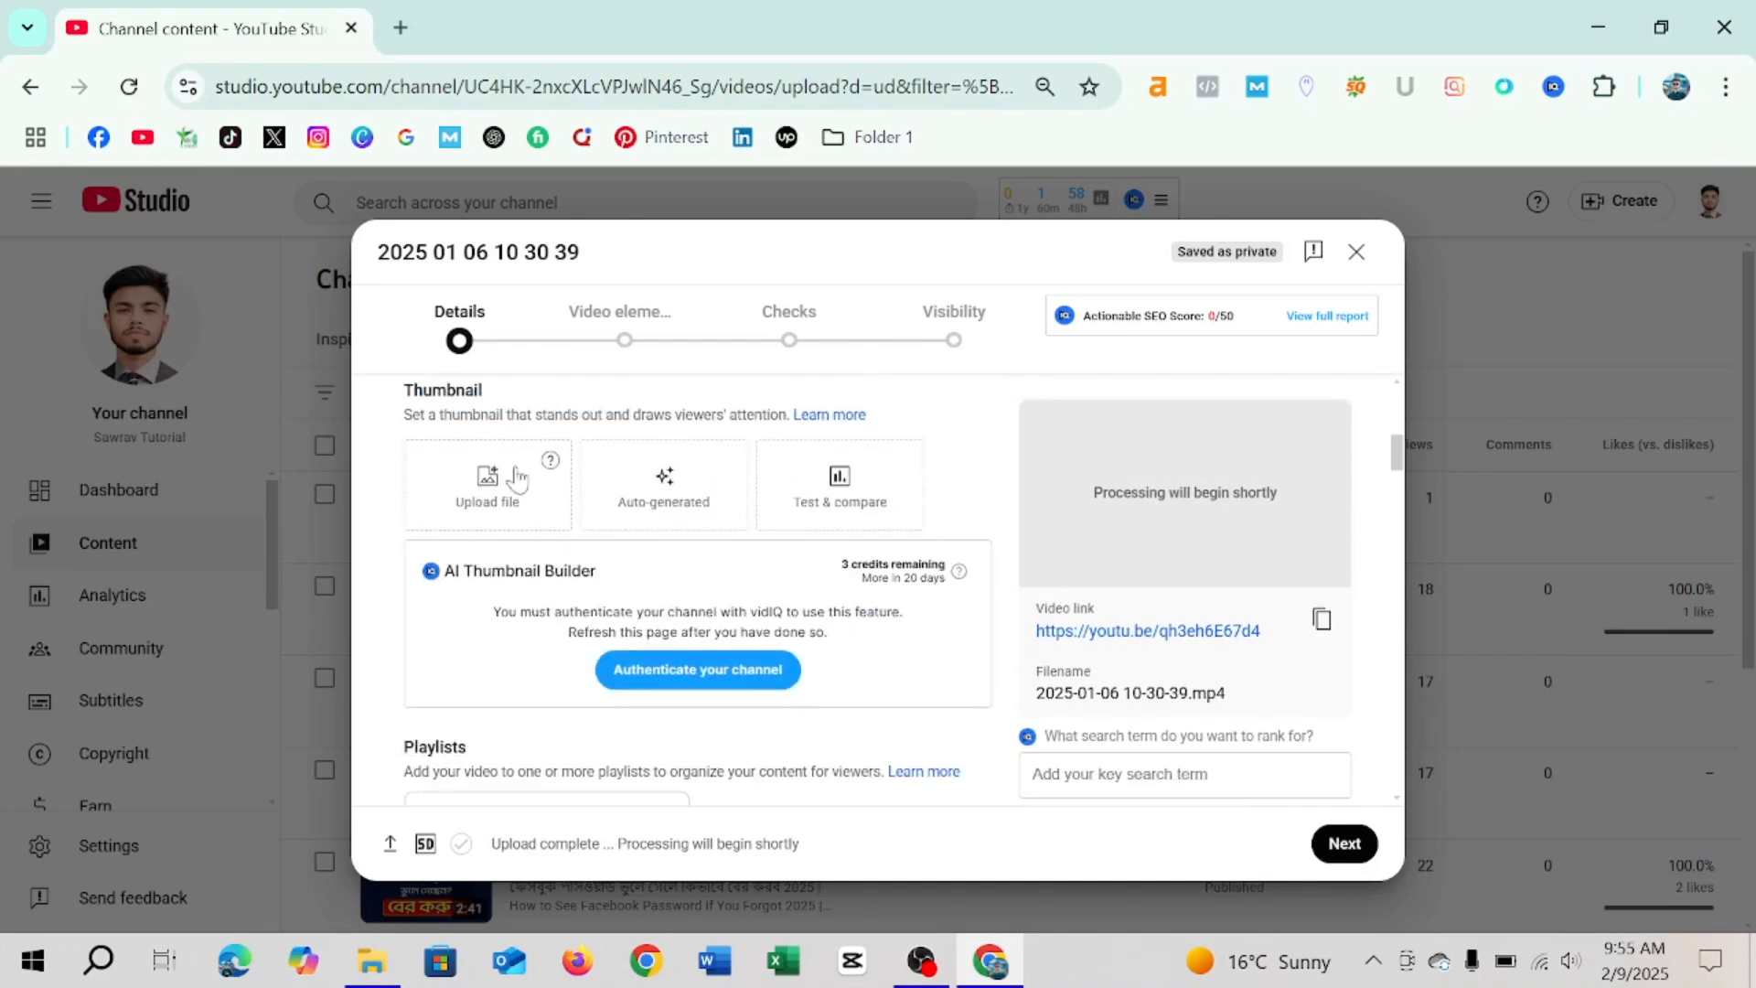
scroll(514, 479, down, 6)
scroll(559, 596, down, 8)
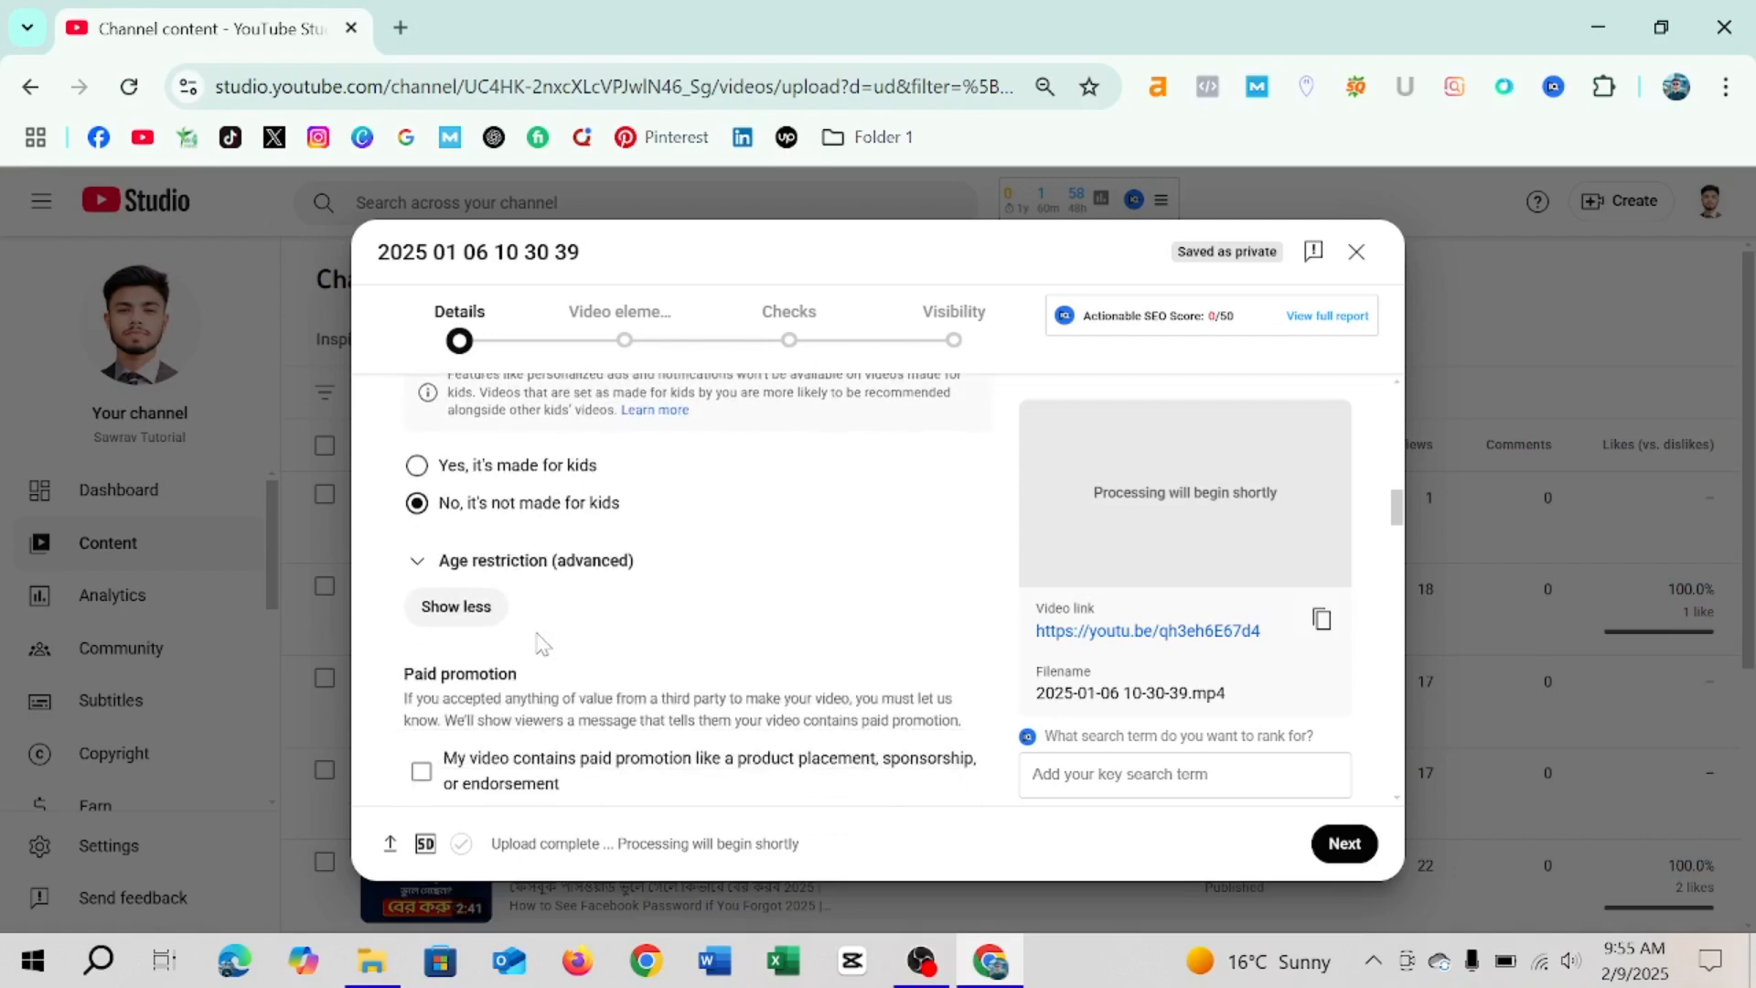
scroll(567, 542, down, 3)
click(568, 637)
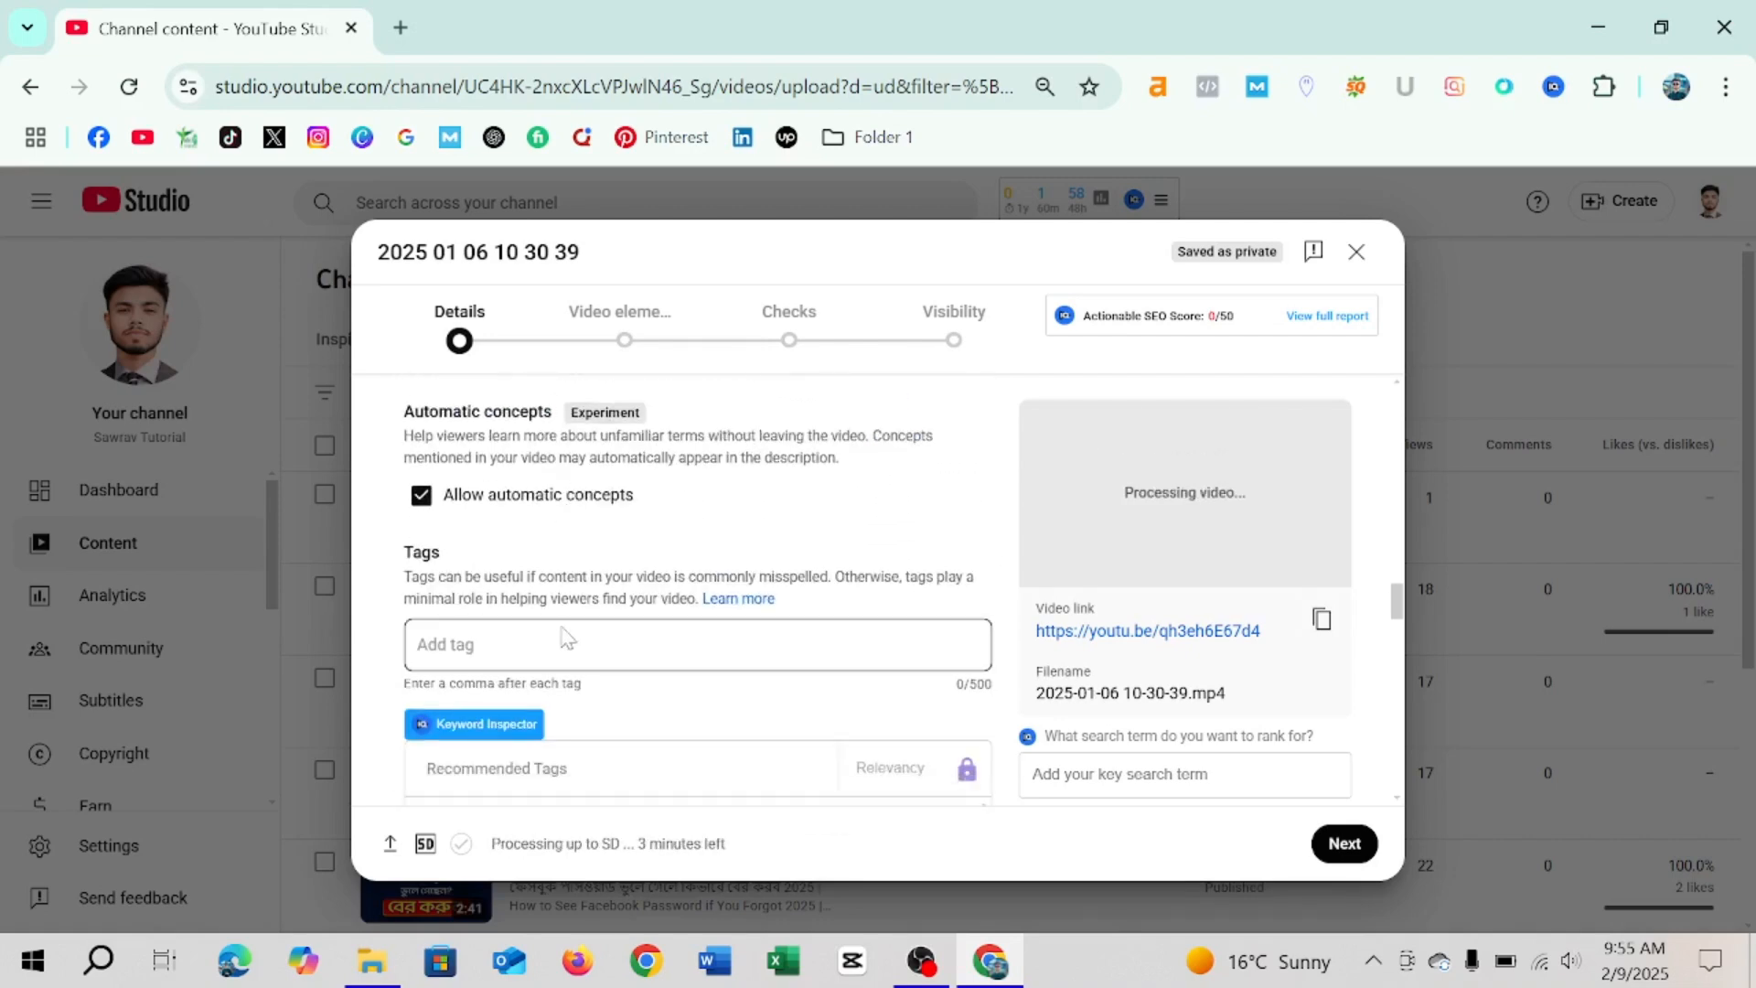
scroll(574, 631, up, 20)
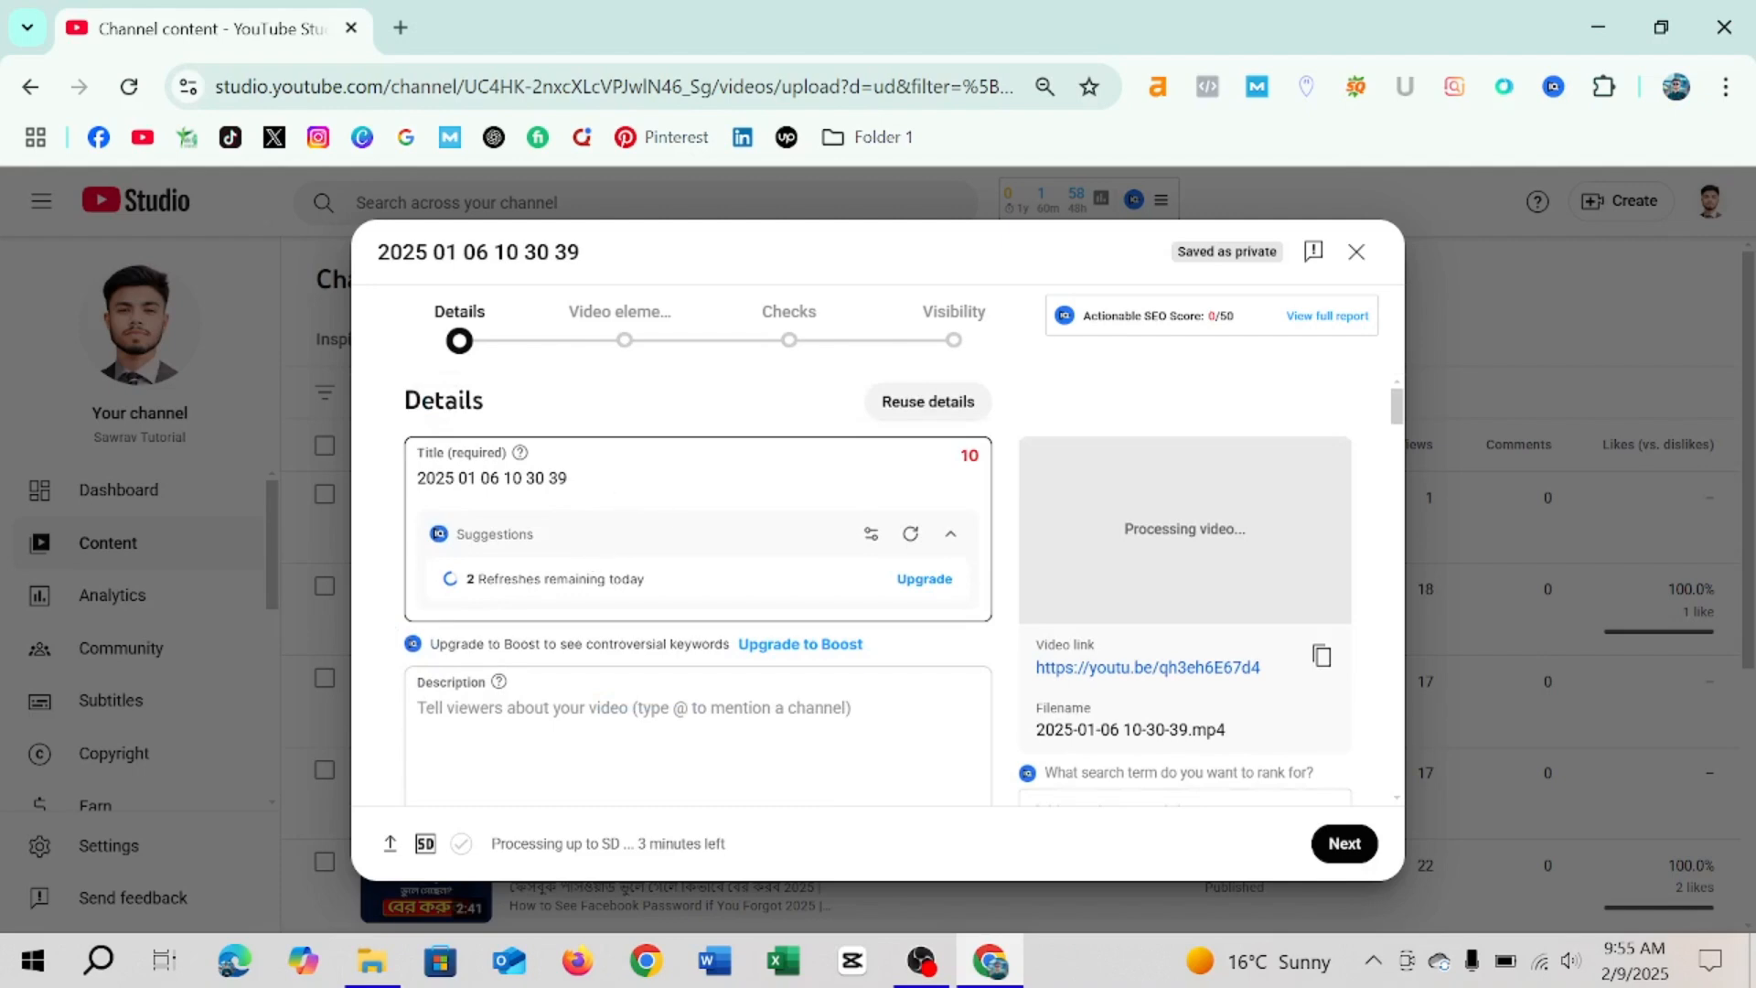
scroll(777, 576, down, 15)
scroll(778, 576, up, 8)
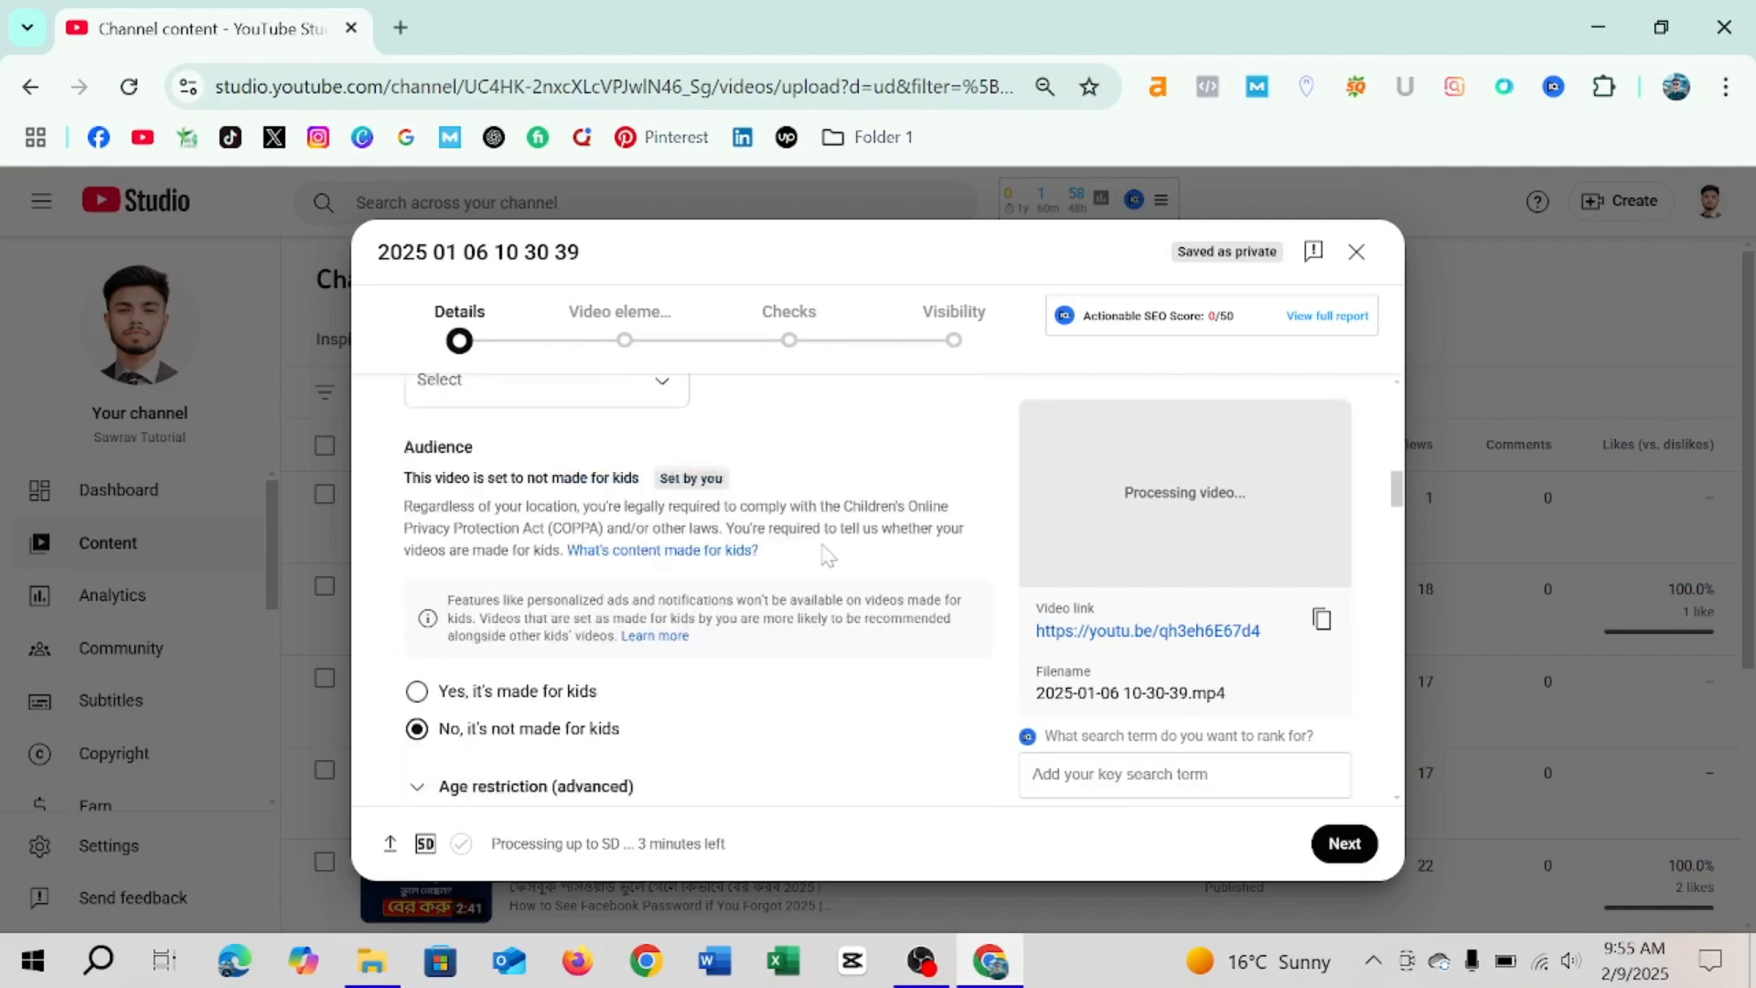
scroll(805, 563, up, 10)
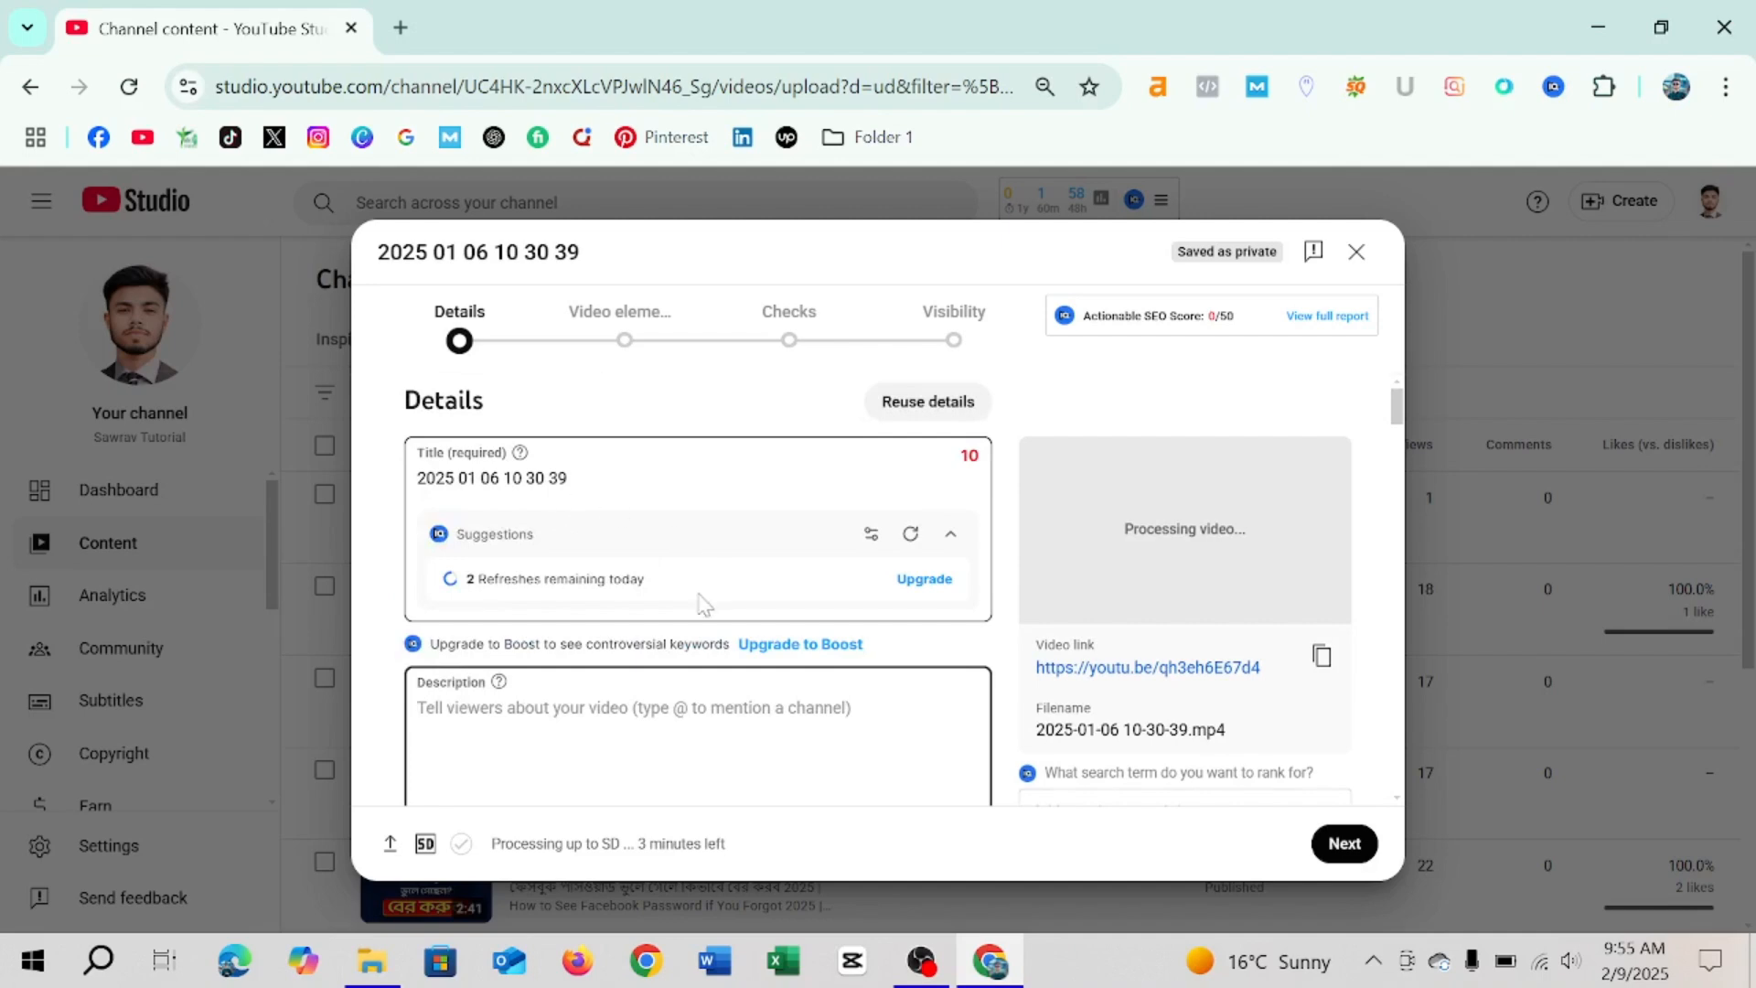
scroll(684, 597, down, 3)
scroll(660, 600, up, 3)
- Replace the video's default title with "Youtube video SEO"
click(576, 478)
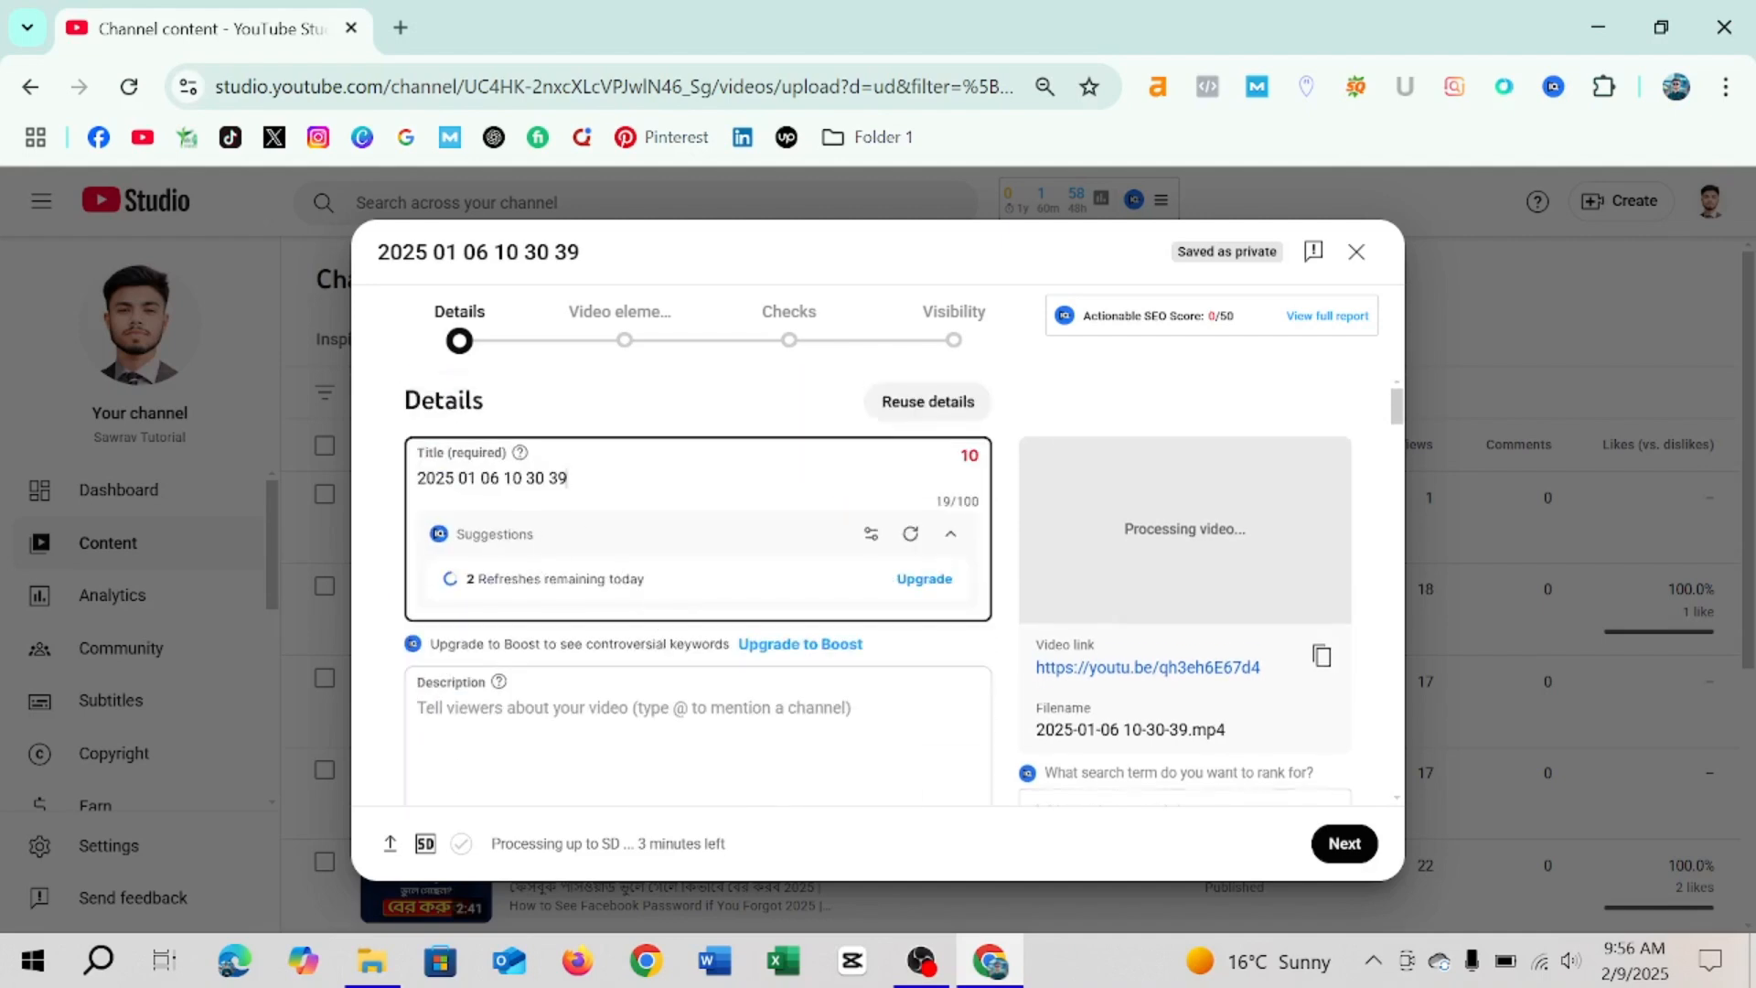
drag(576, 478, 416, 479)
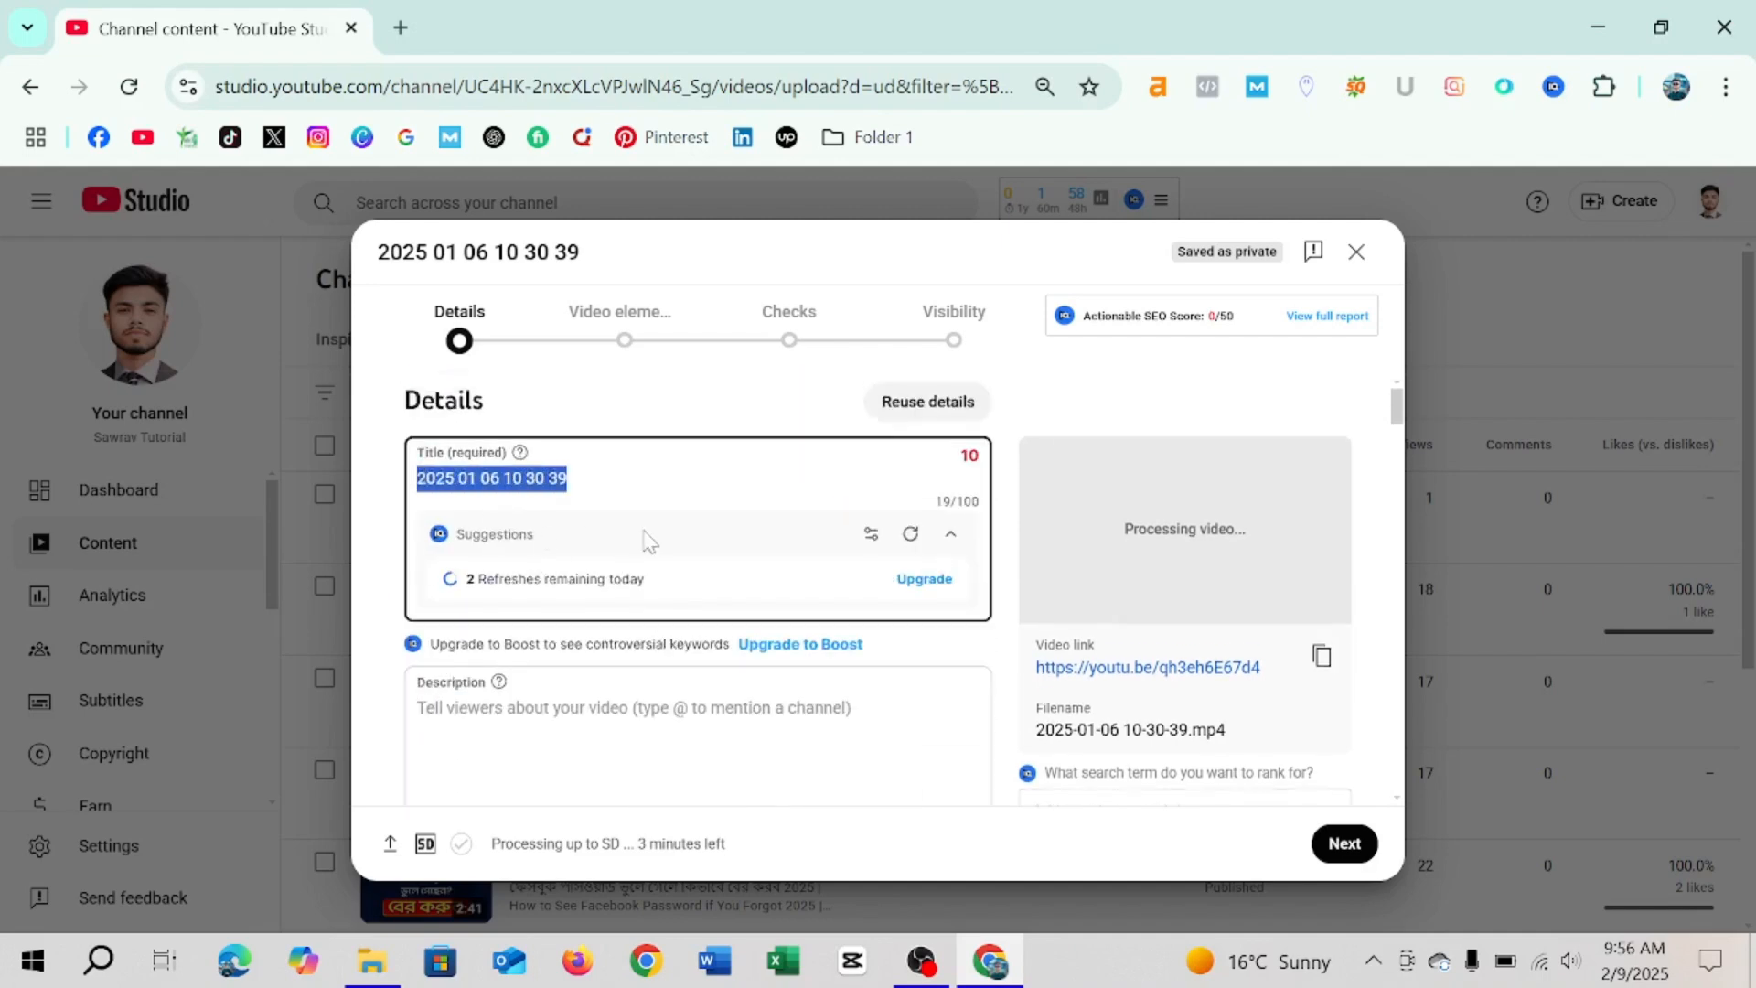
key(BackSpace)
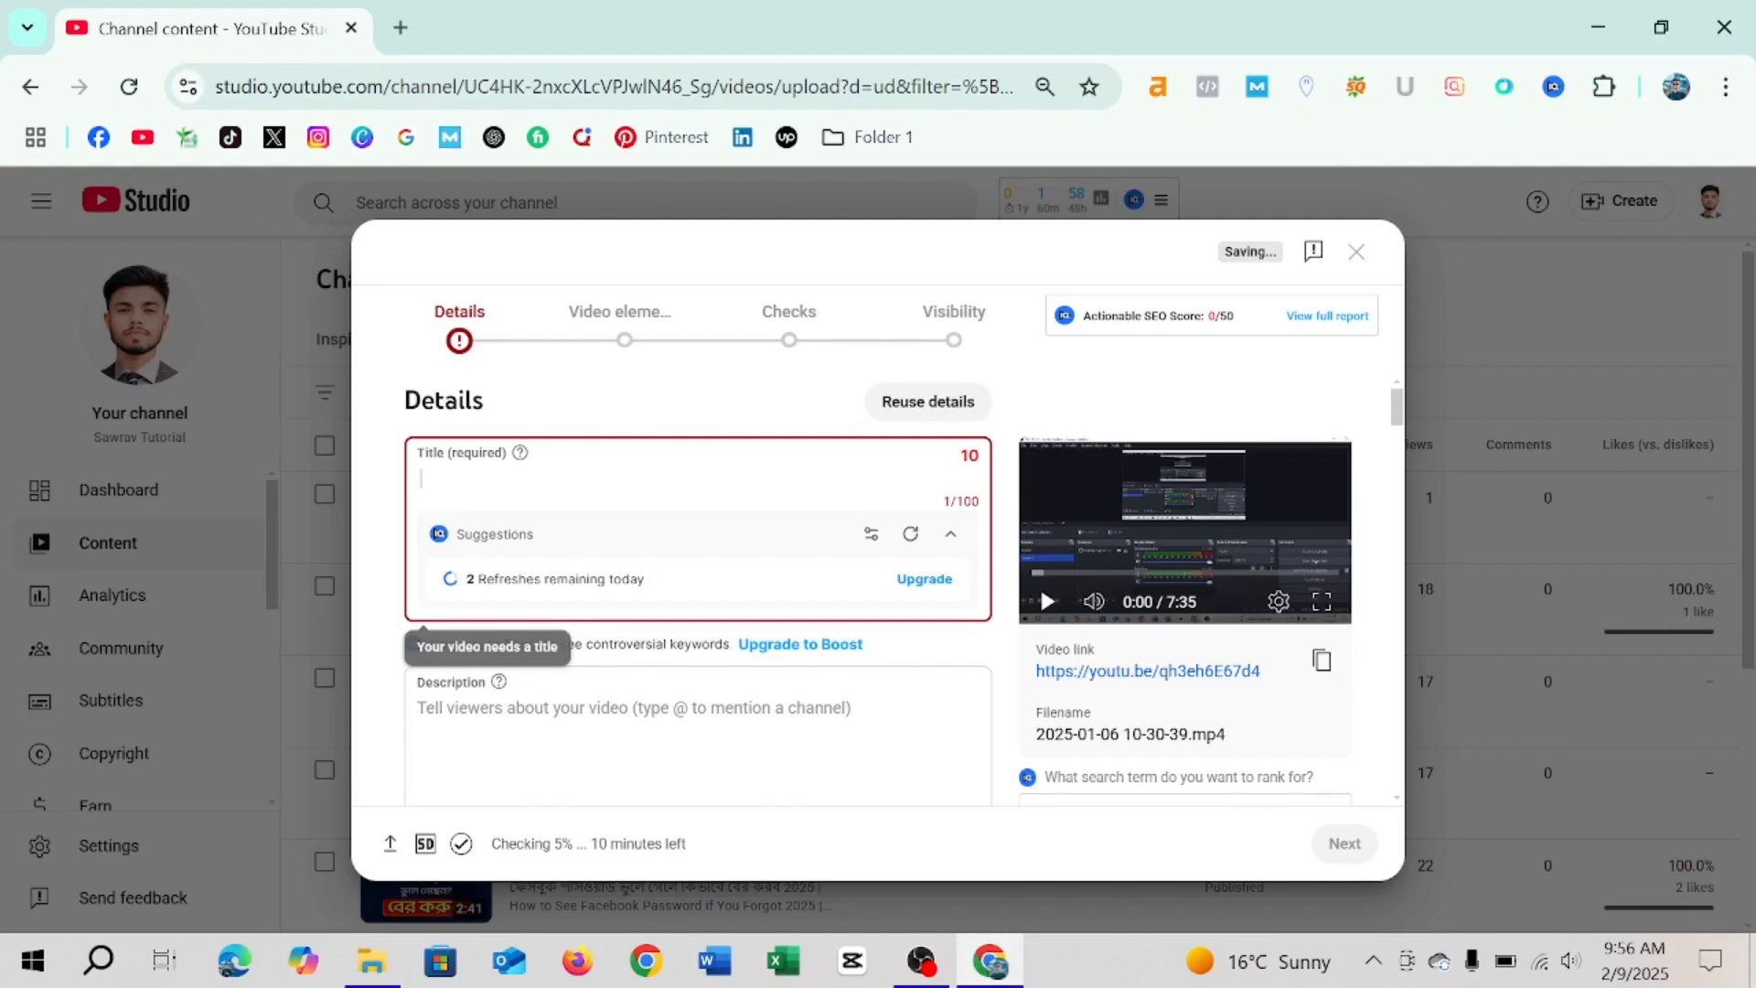
text(YOu)
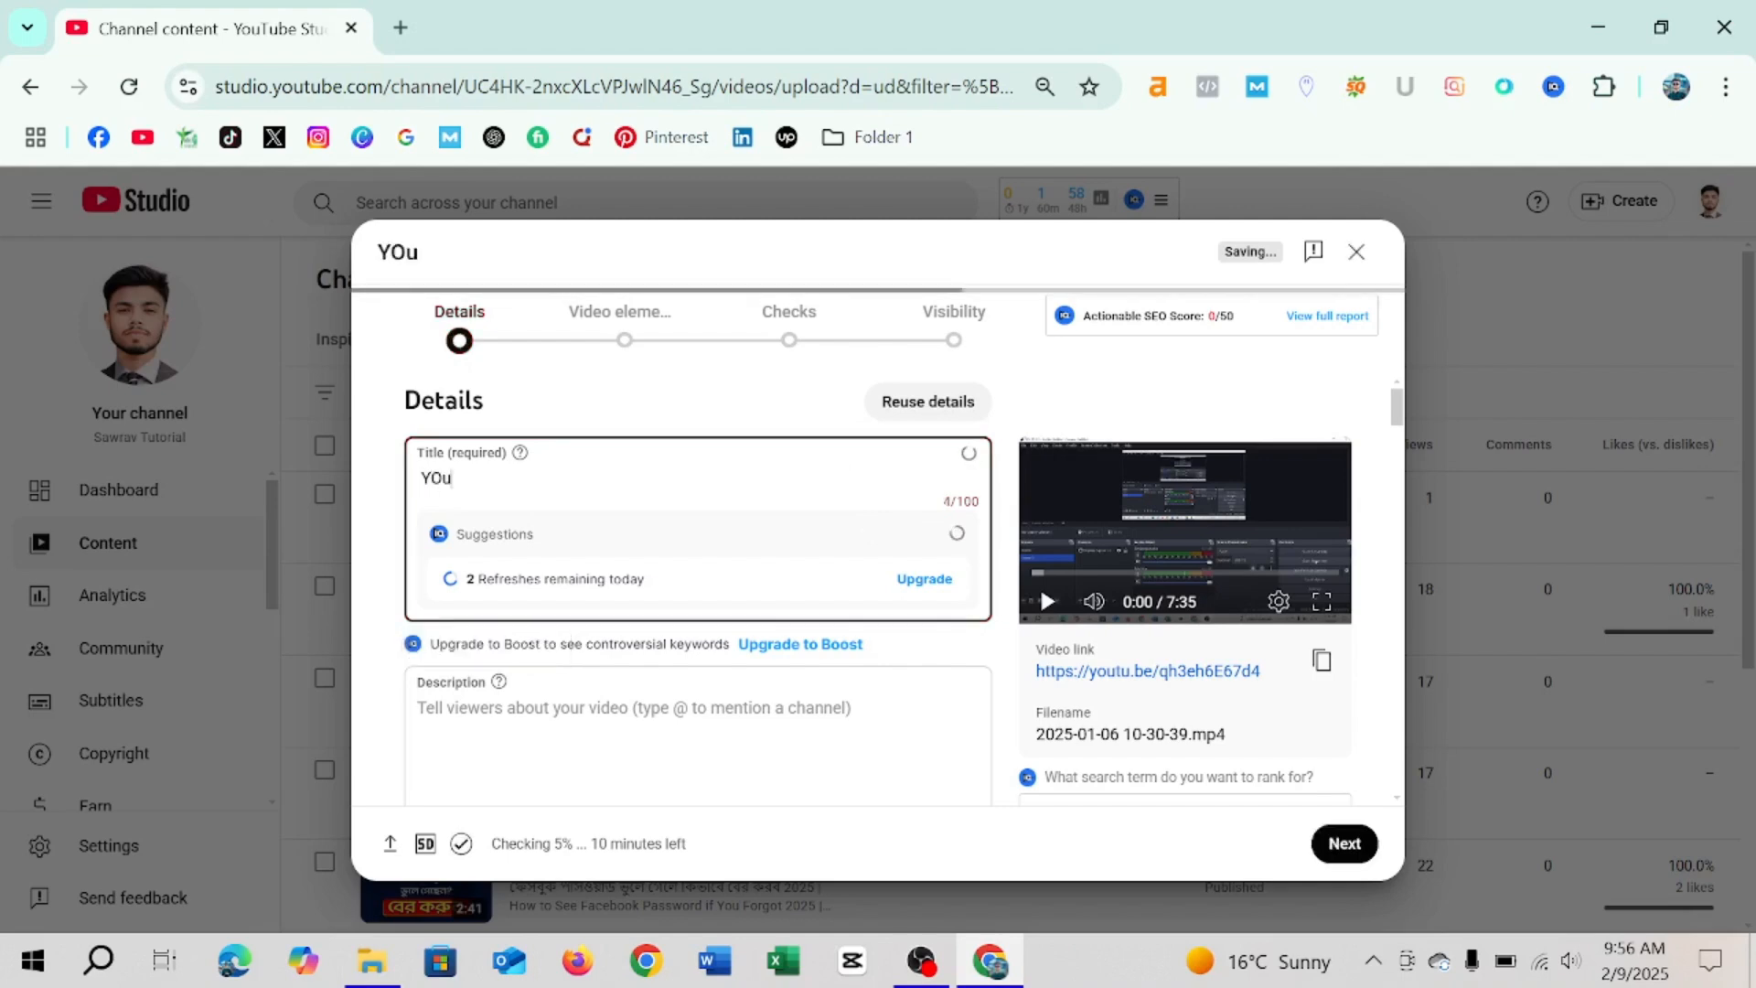
key(BackSpace)
key(BackSpace)
text(o)
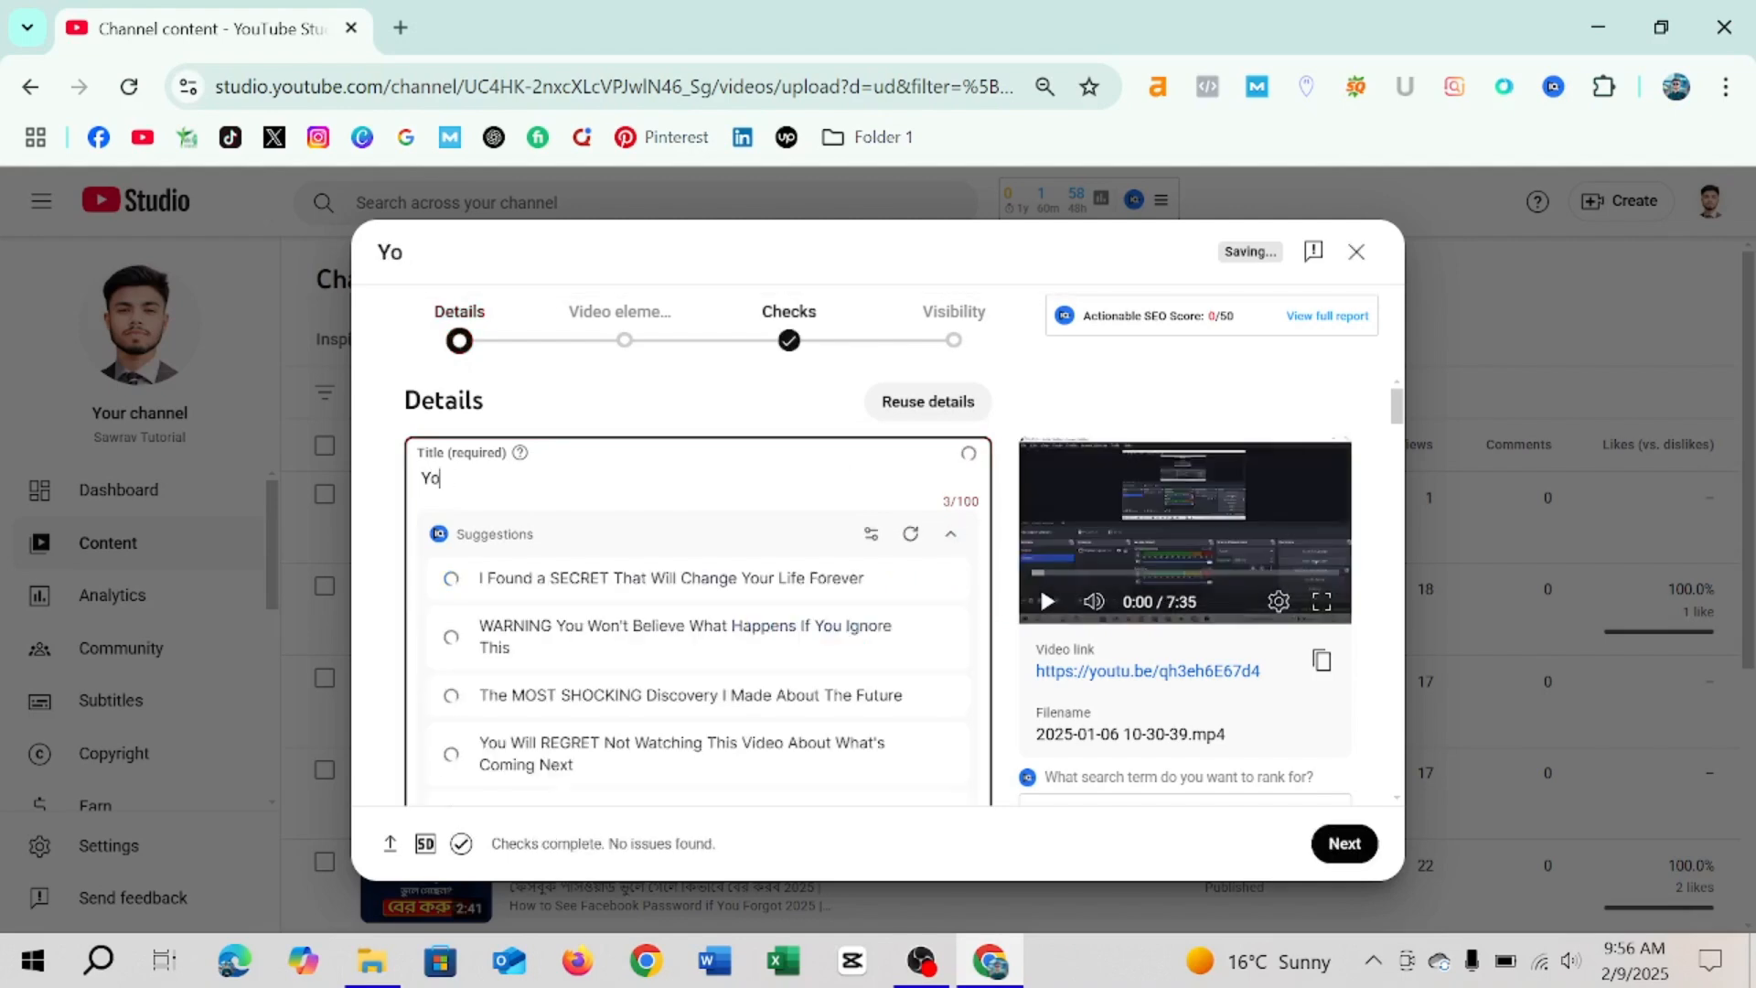
text(utube )
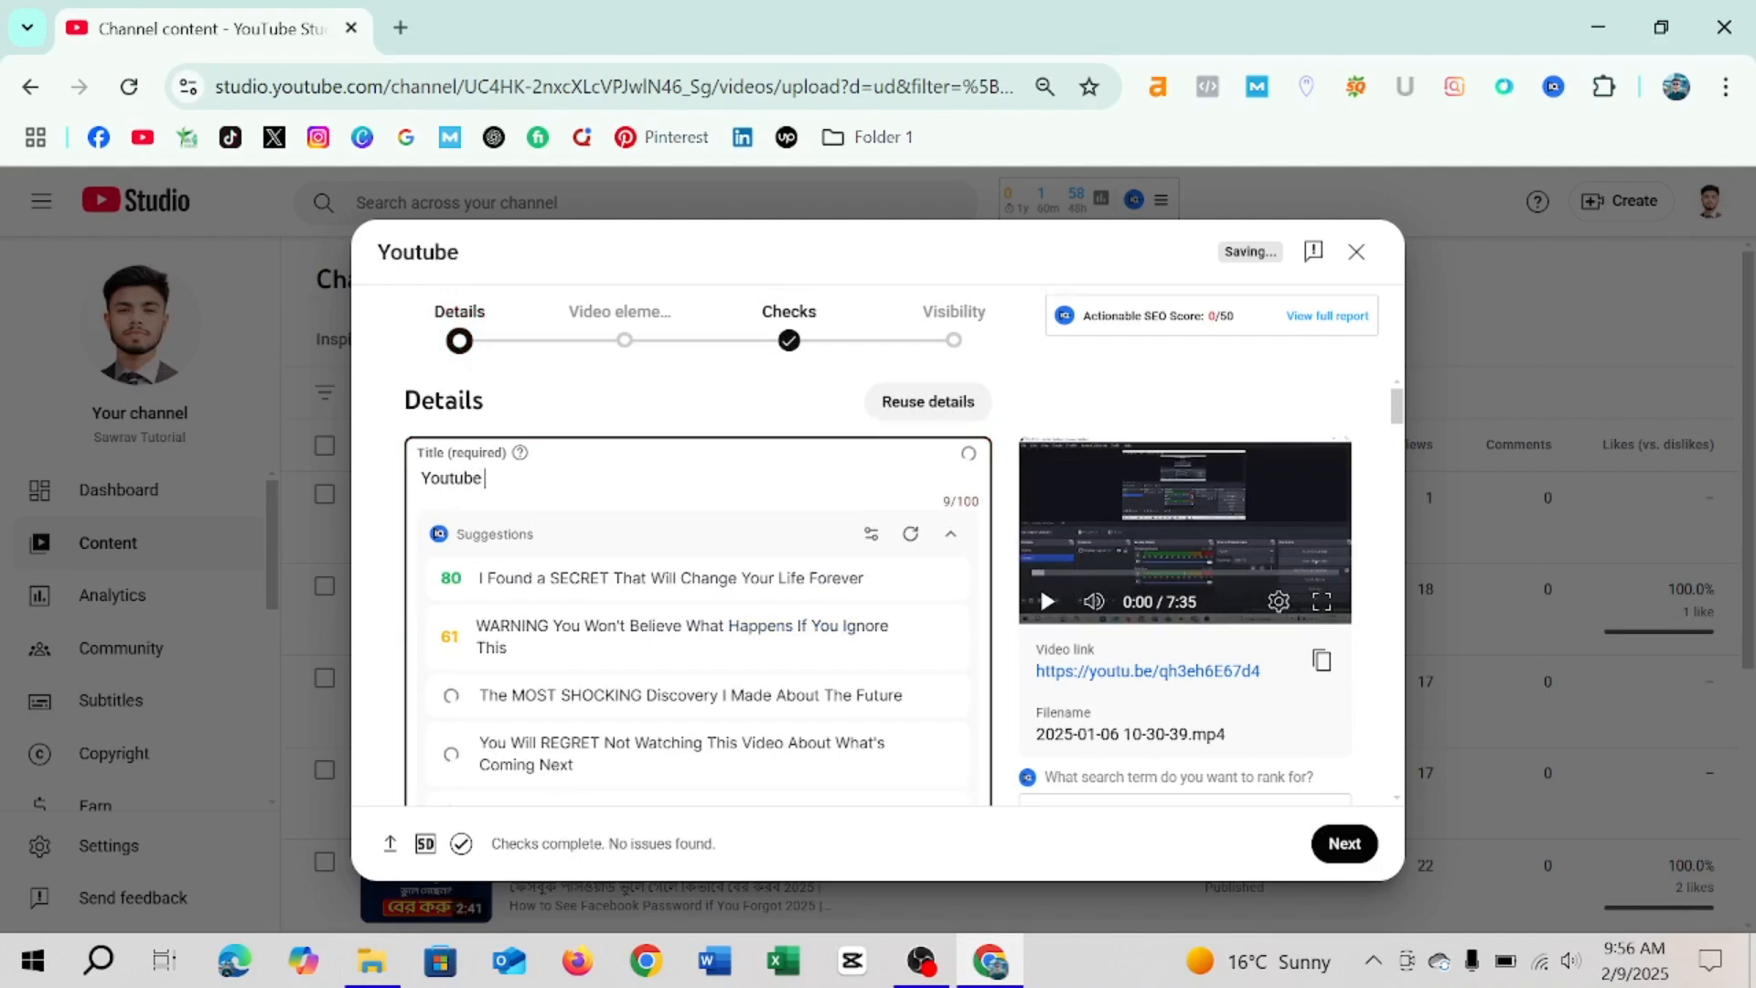
text(Seo)
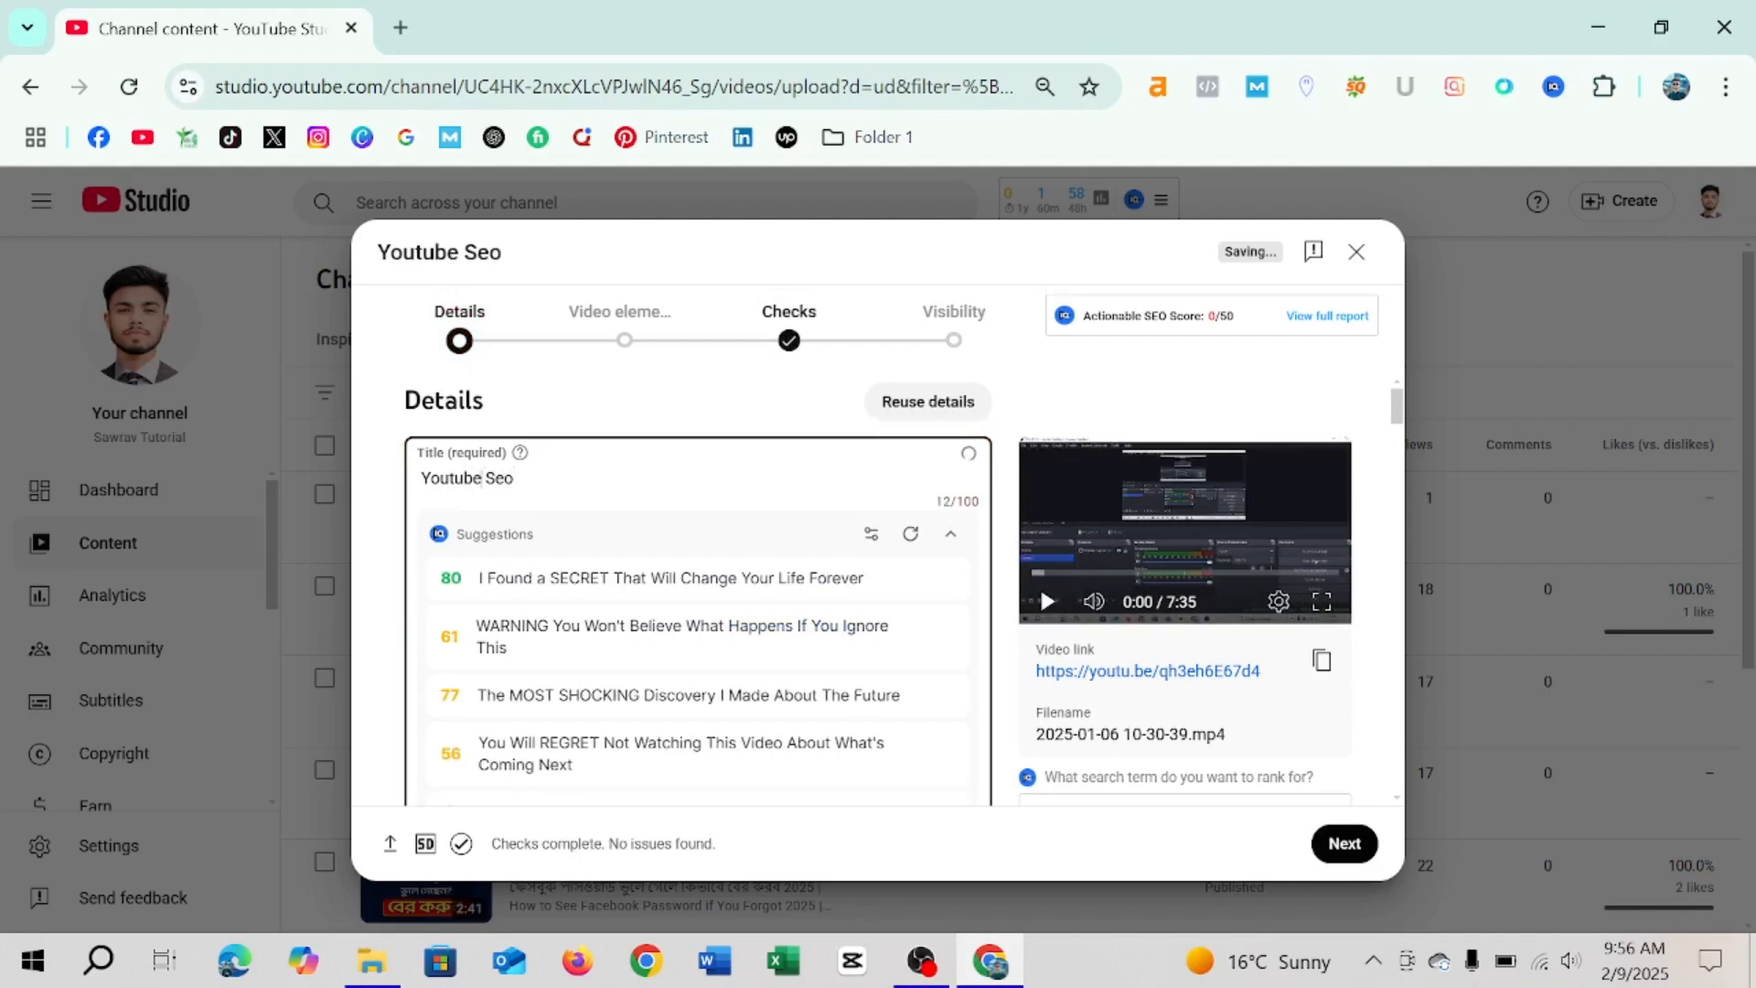
text( video  )
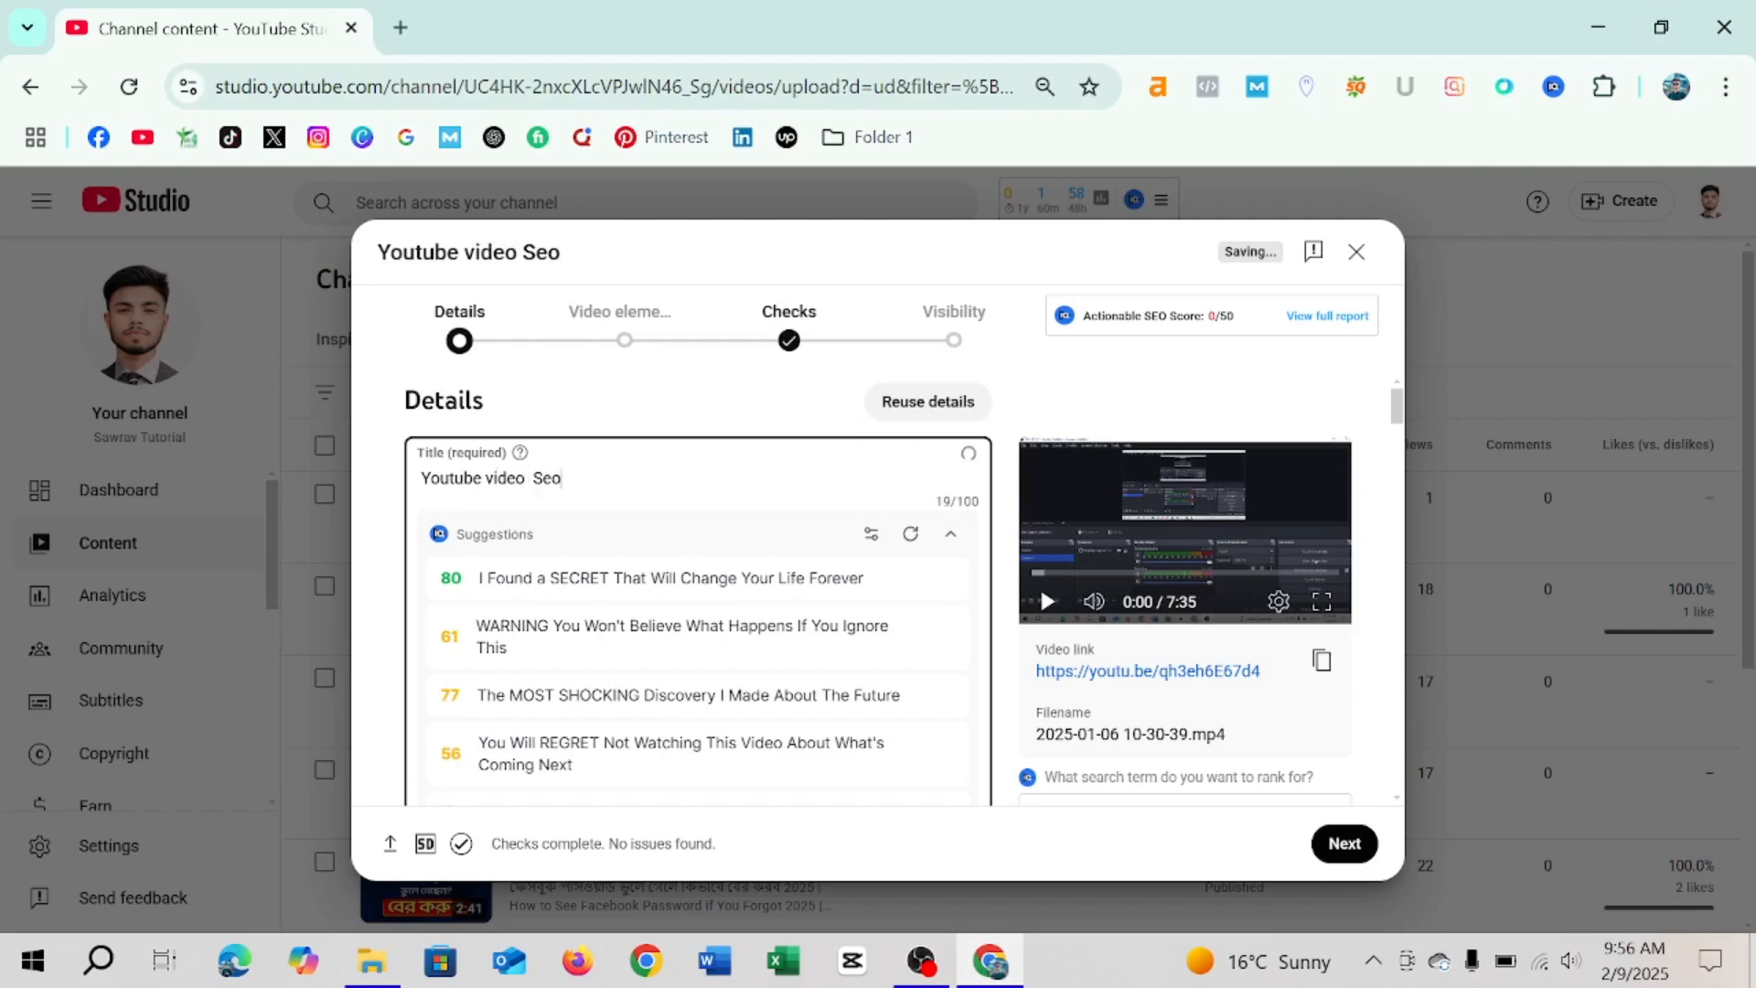
text(EO)
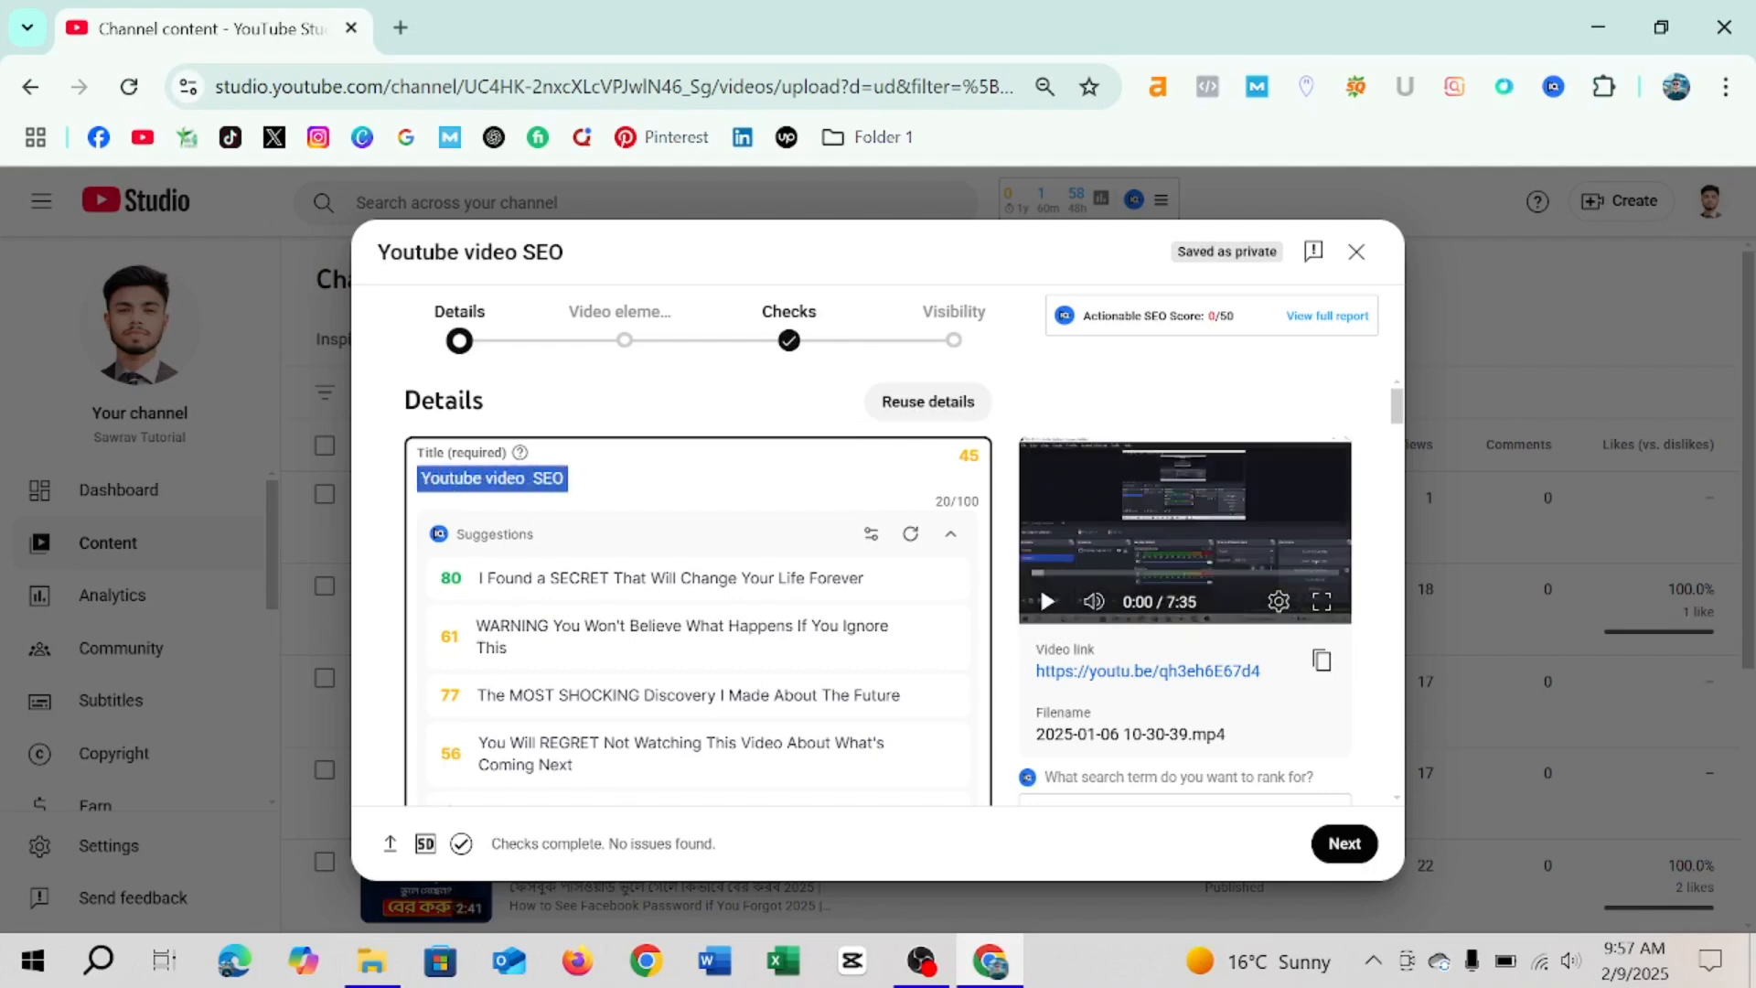
- Copy the video's title "Youtube video SEO" and add it as a tag in the upload's details
right_click(498, 482)
click(494, 407)
scroll(854, 522, down, 6)
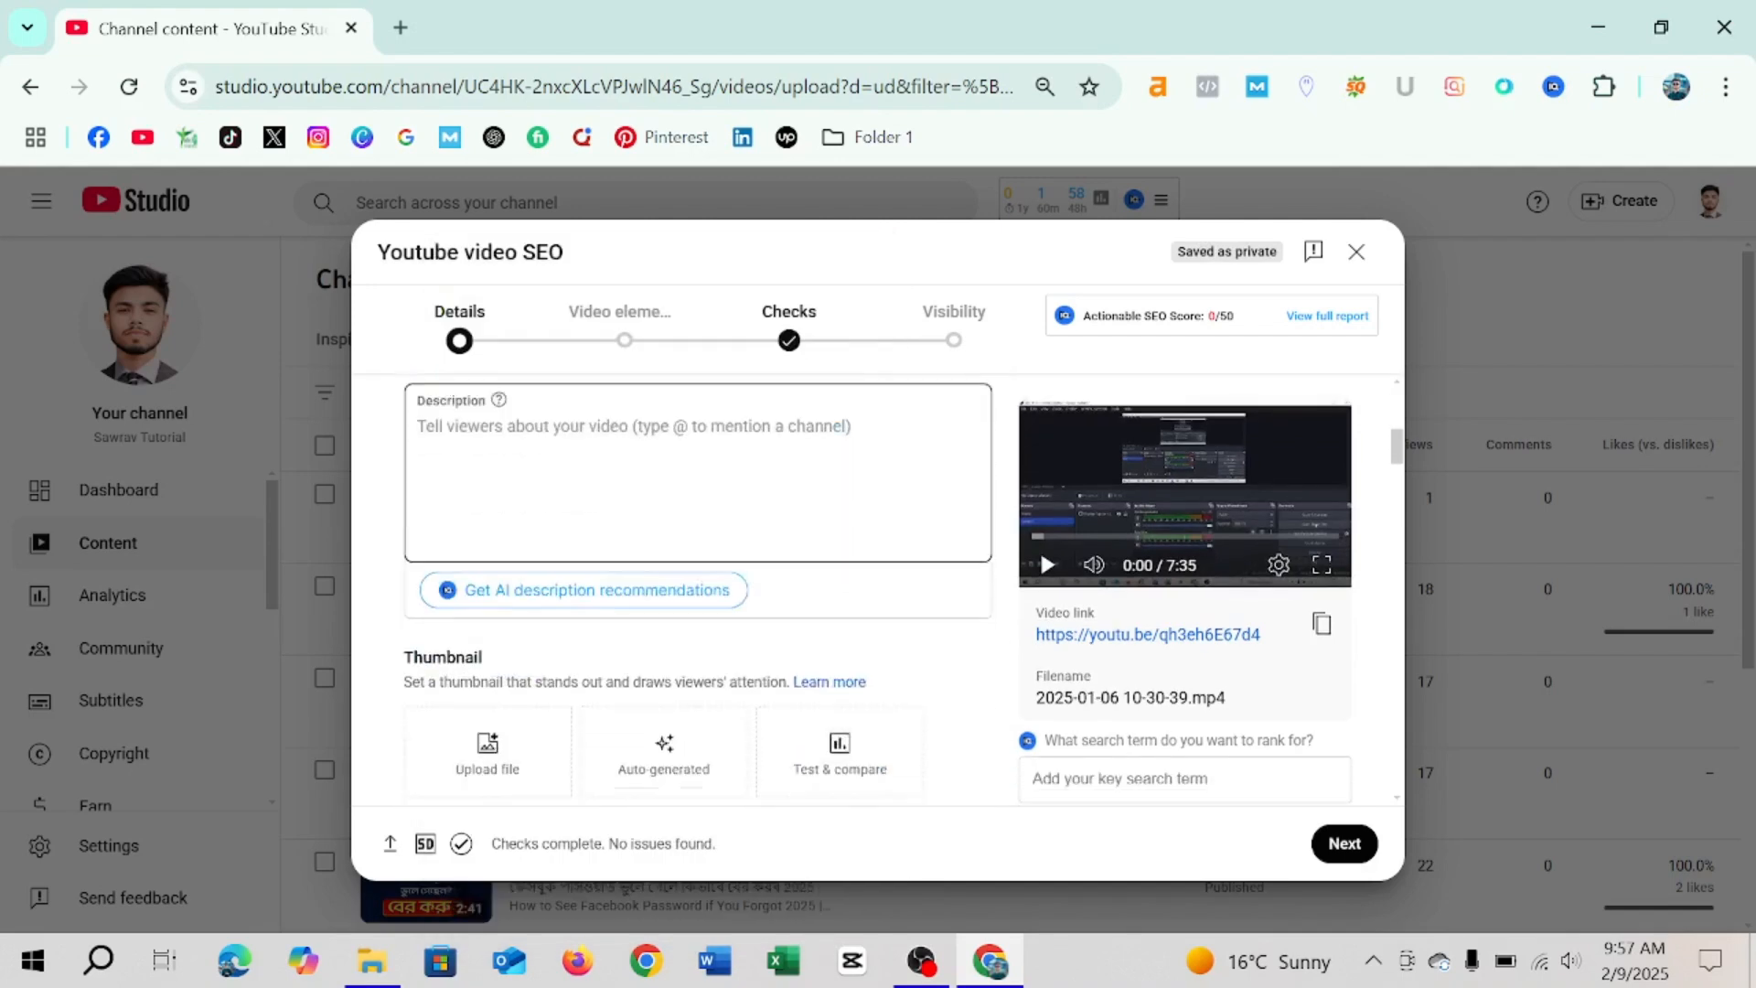
scroll(731, 501, up, 6)
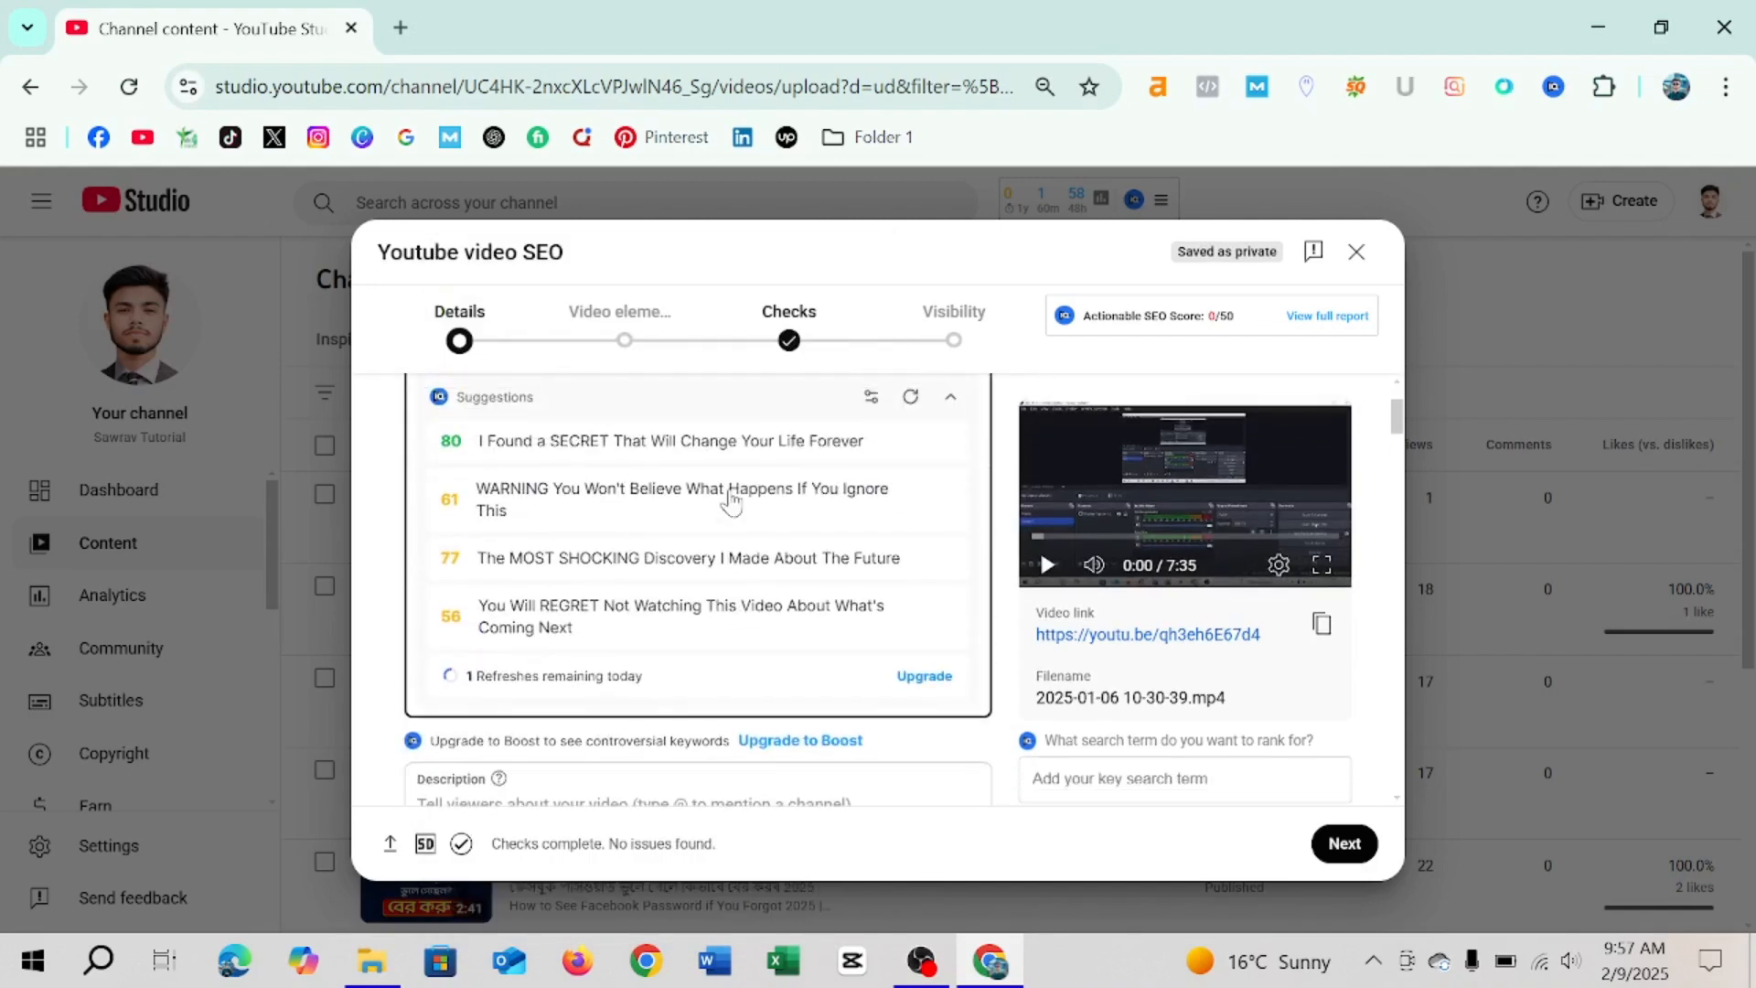
scroll(719, 491, down, 5)
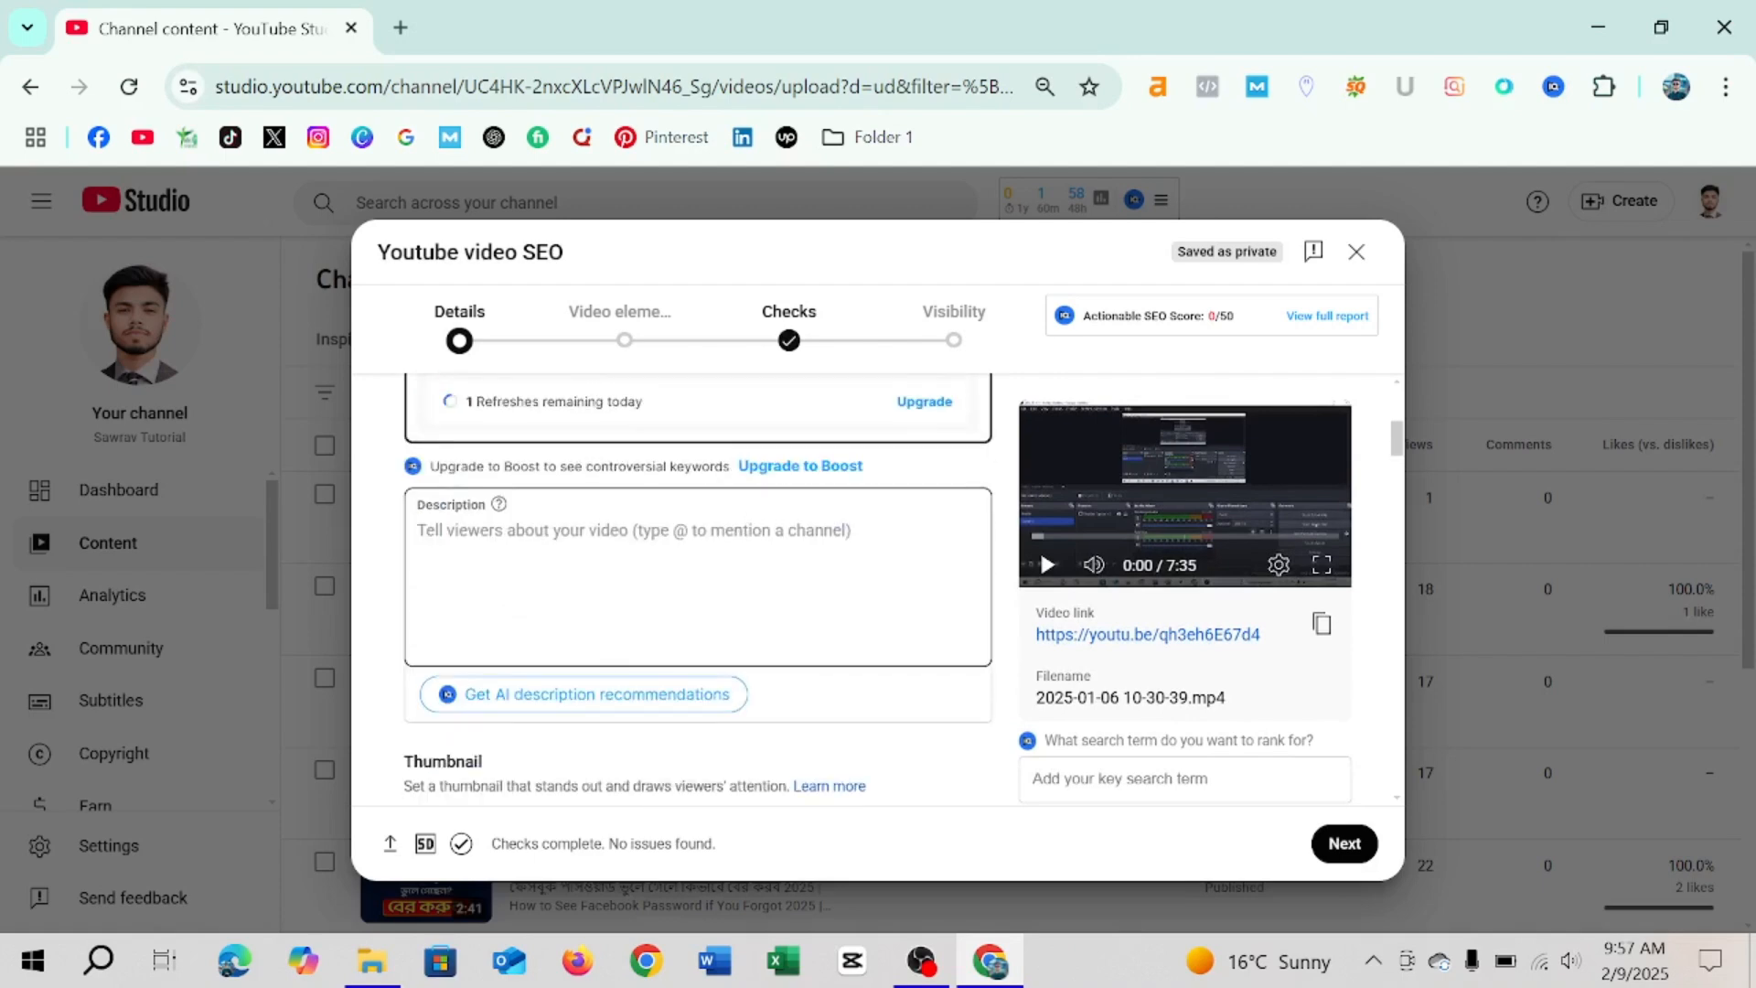
scroll(731, 571, down, 8)
scroll(732, 572, down, 8)
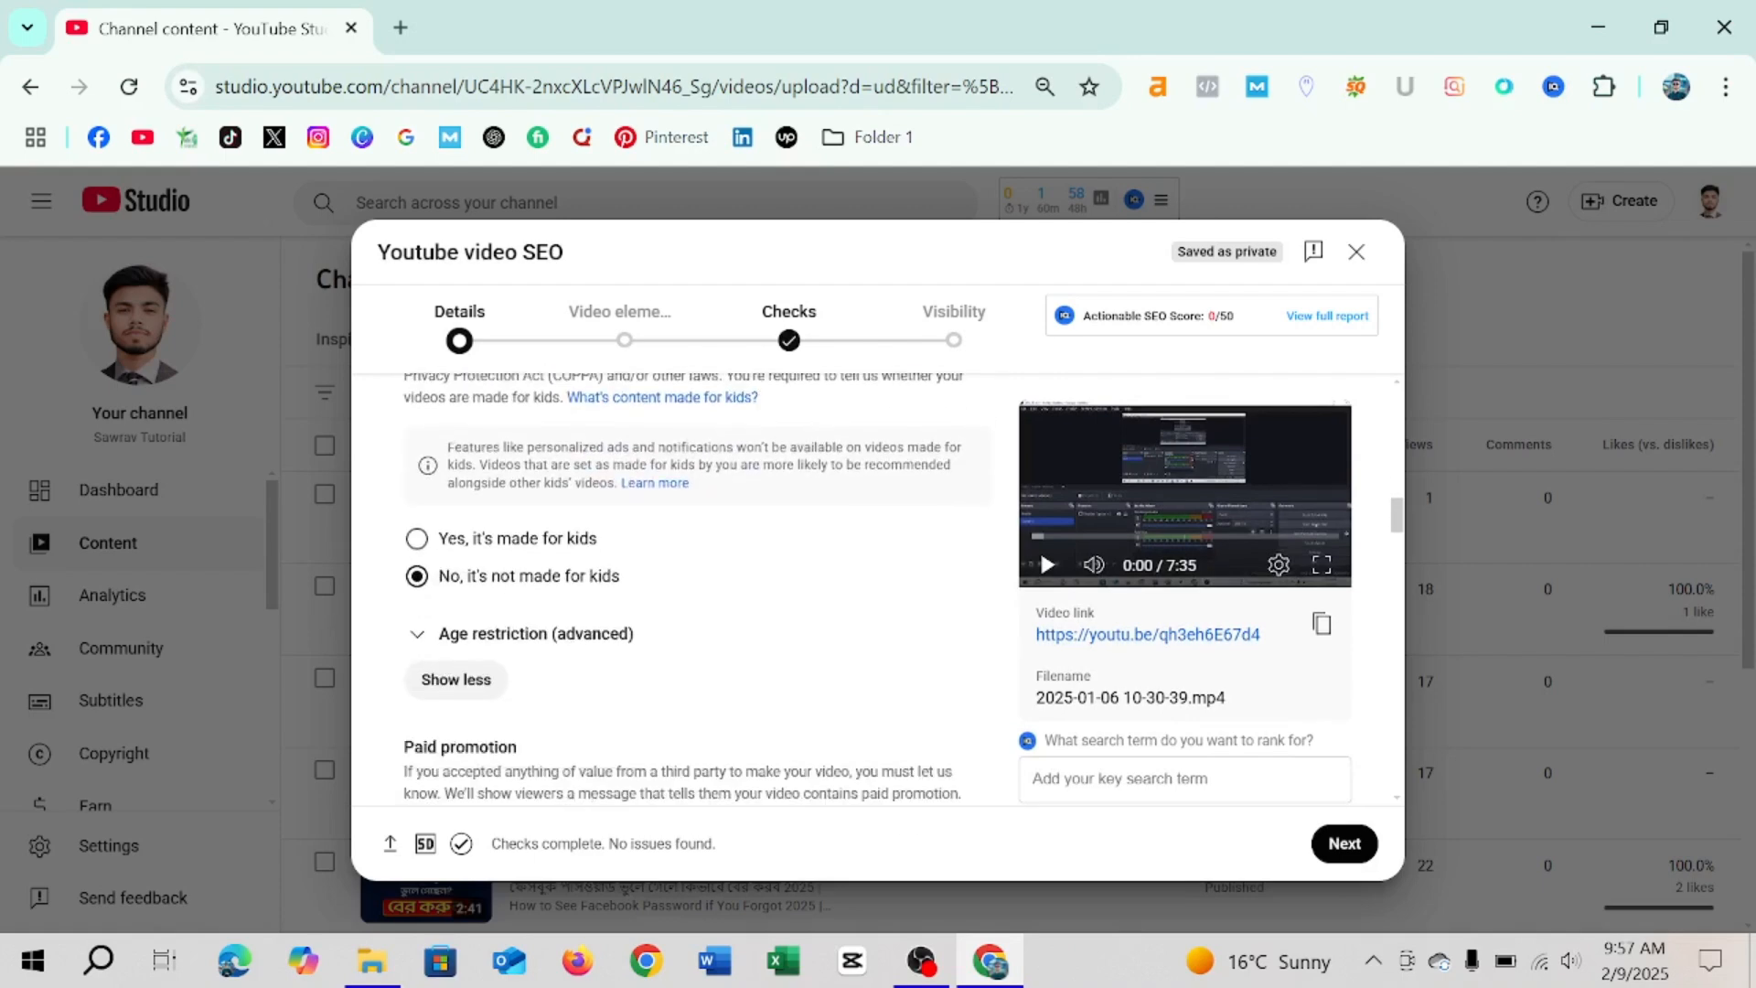
scroll(664, 588, down, 8)
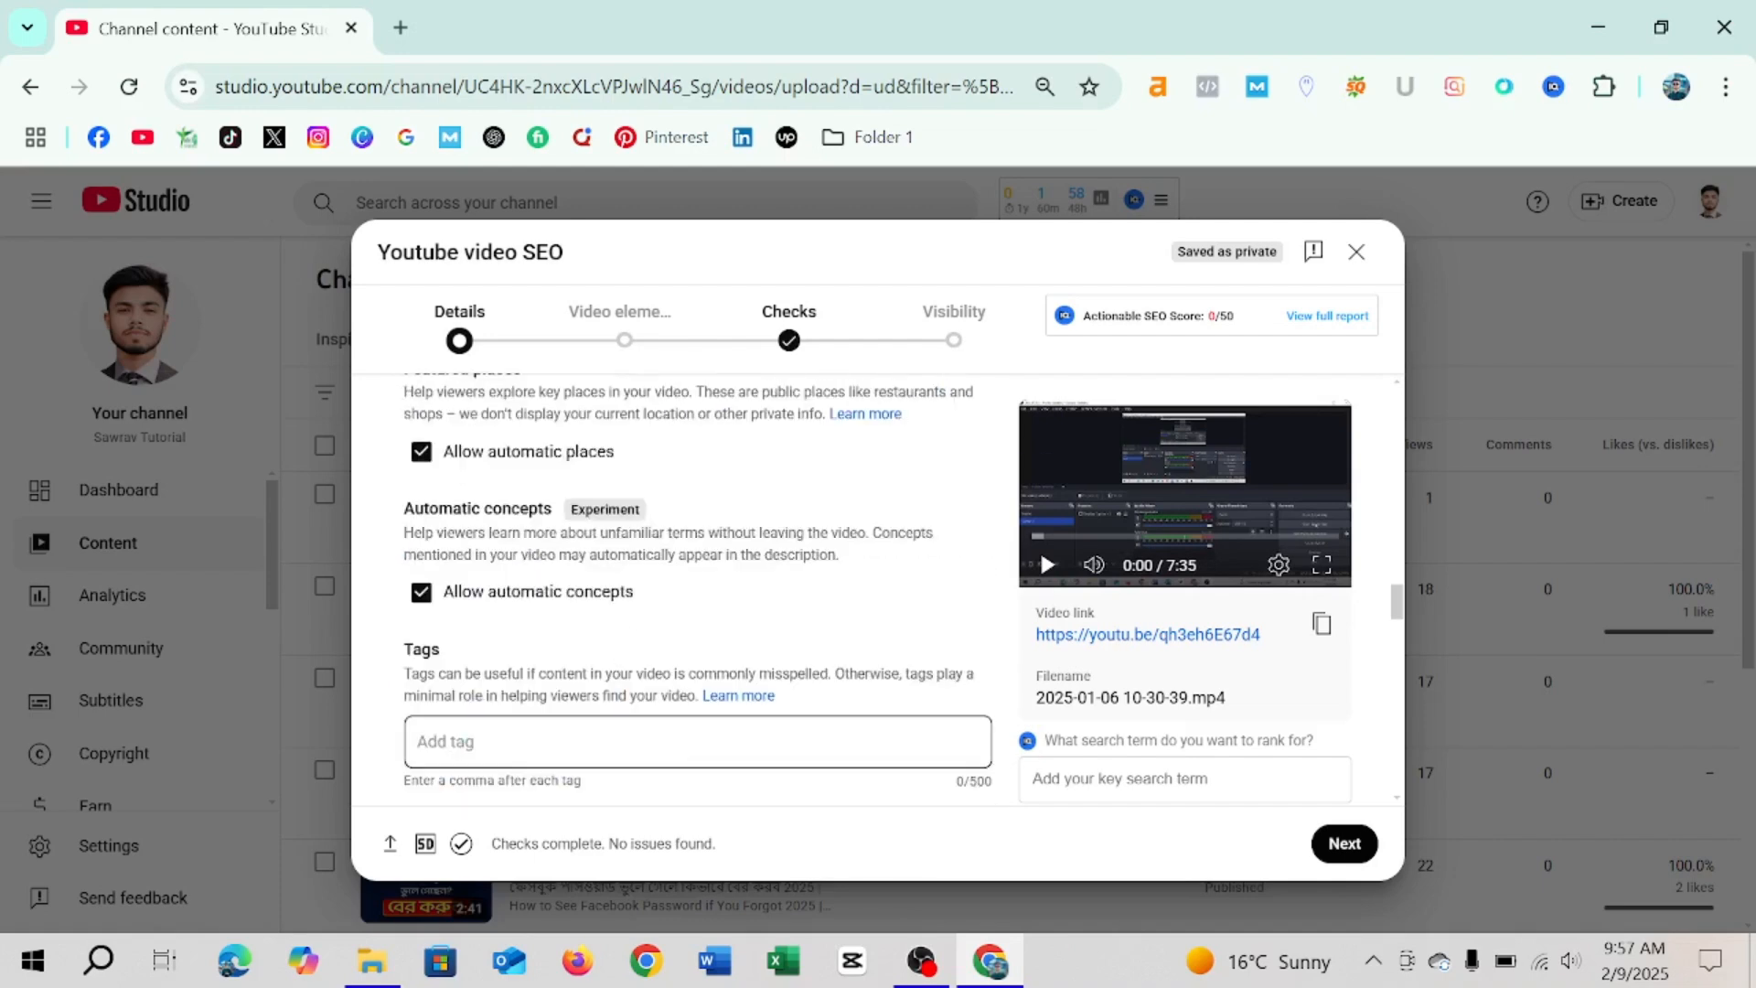
click(626, 729)
key(ctrl+v)
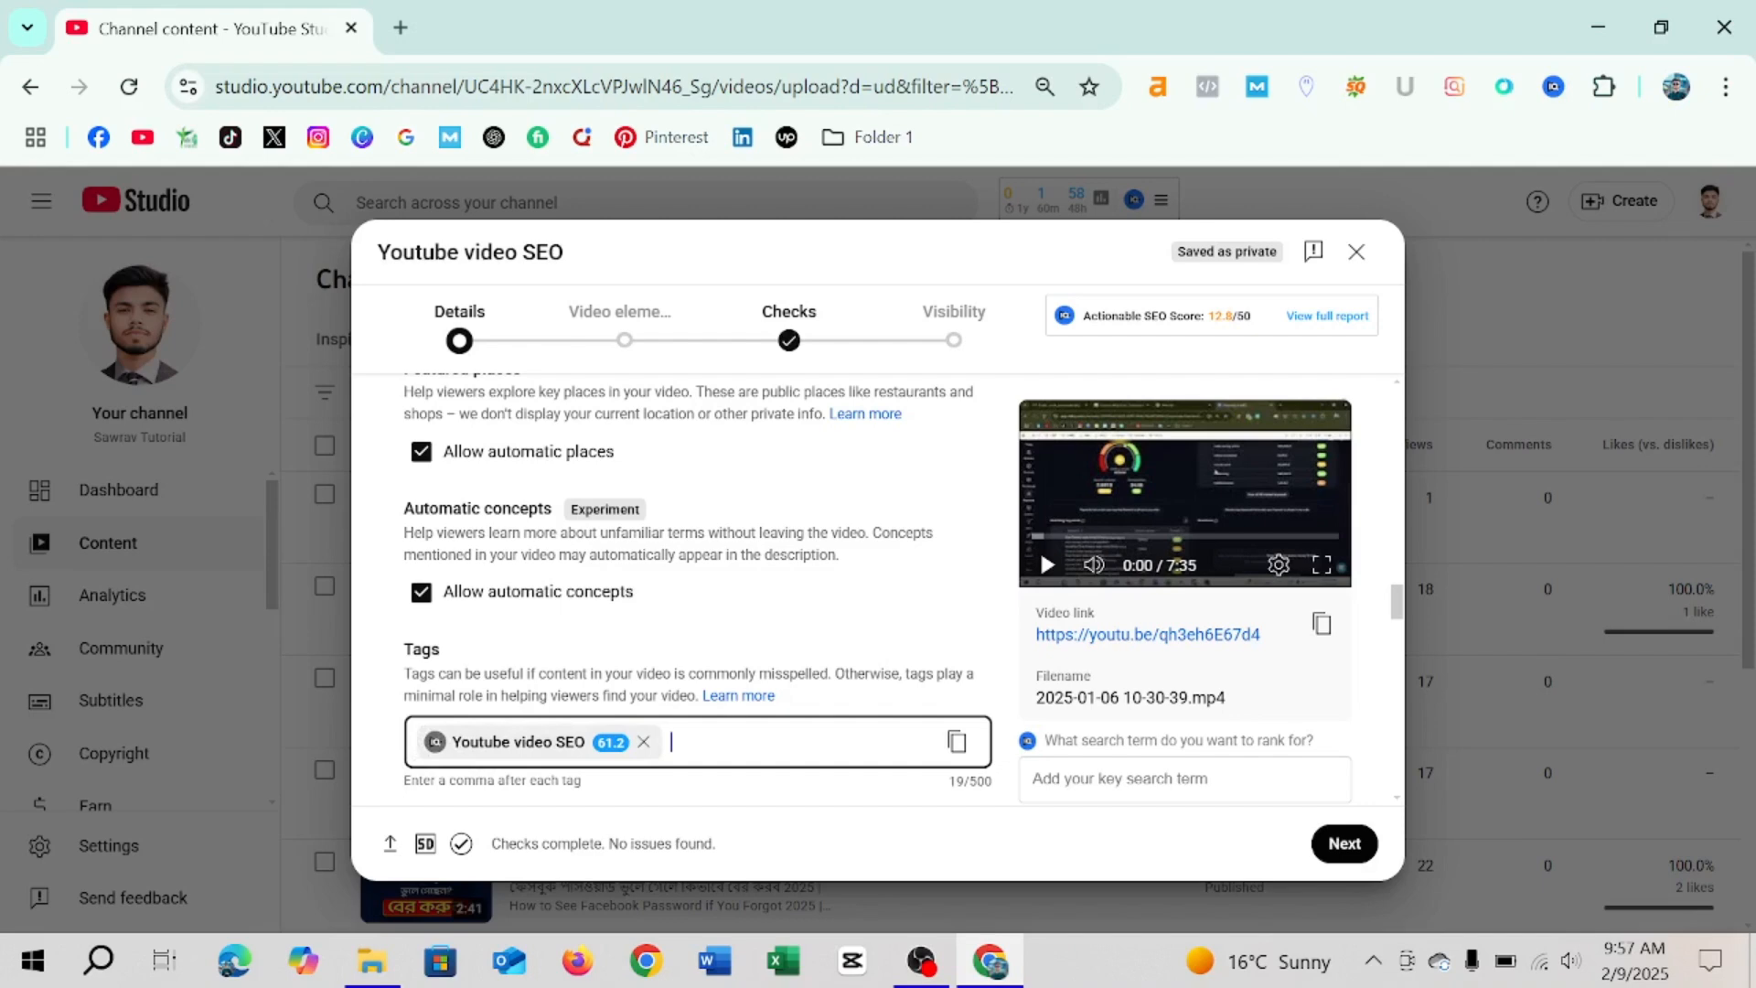
- Inspect the "Youtube video SEO" tag in the Keyword Inspector, comparing related keywords by related score, search volume, competition and overall score
click(435, 745)
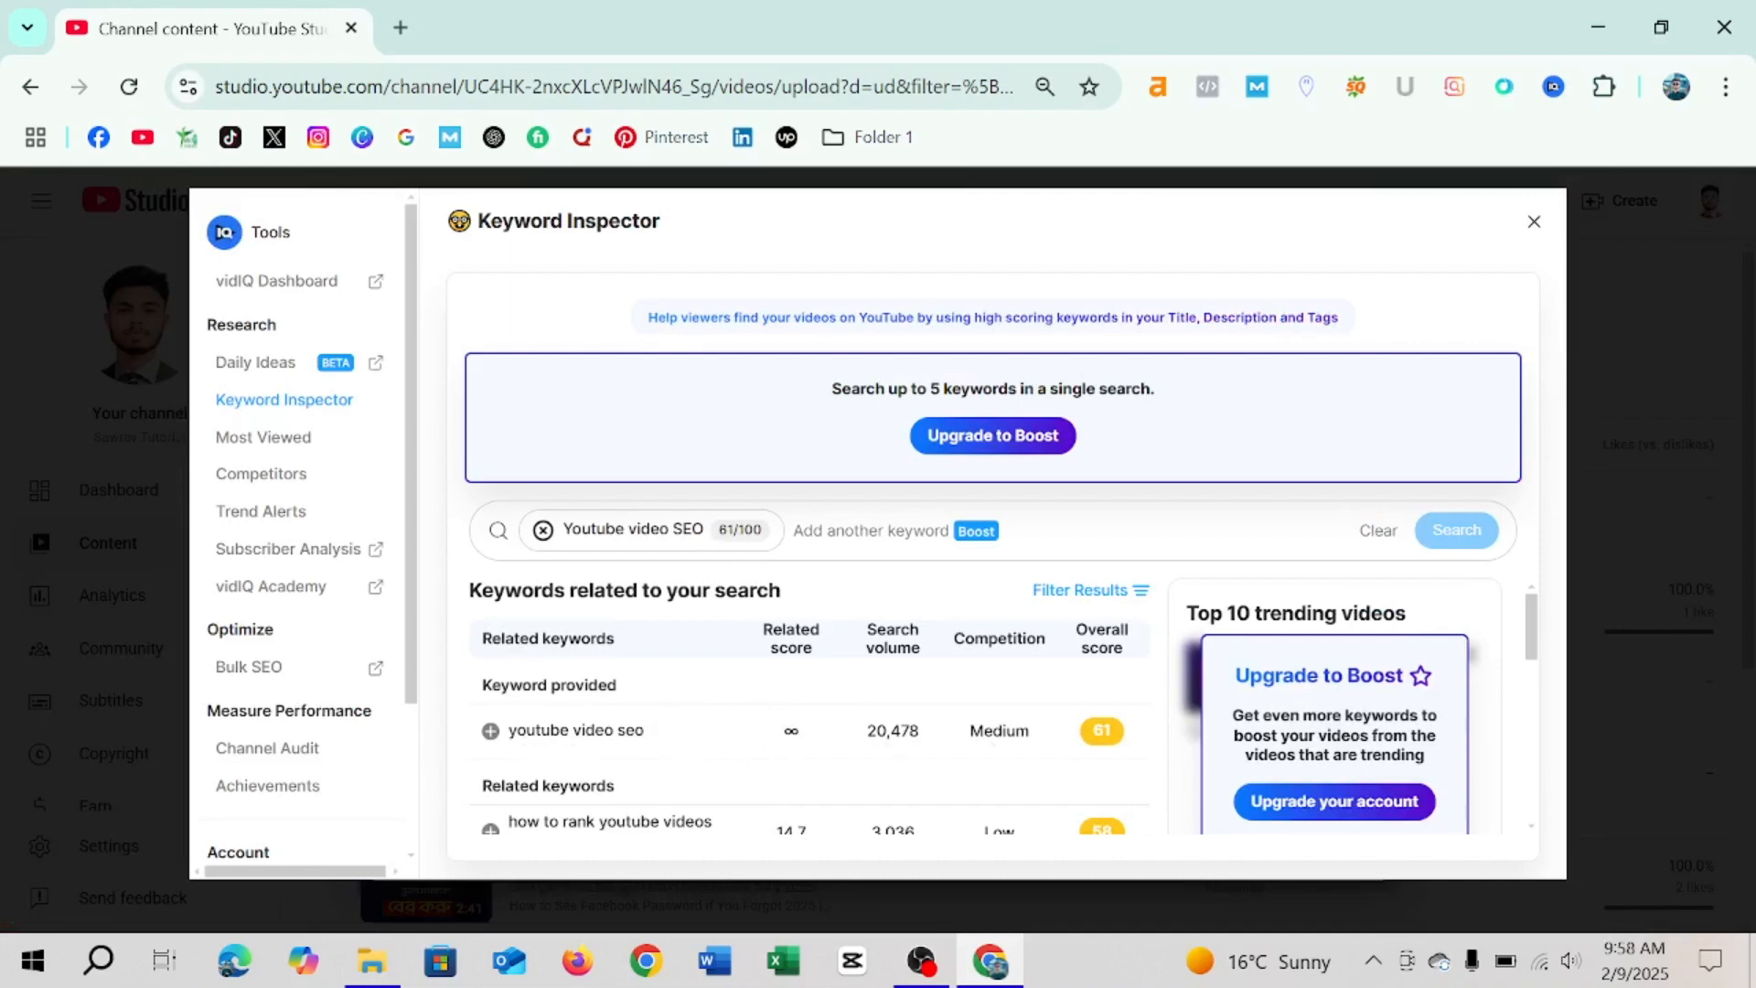
scroll(1070, 703, down, 1)
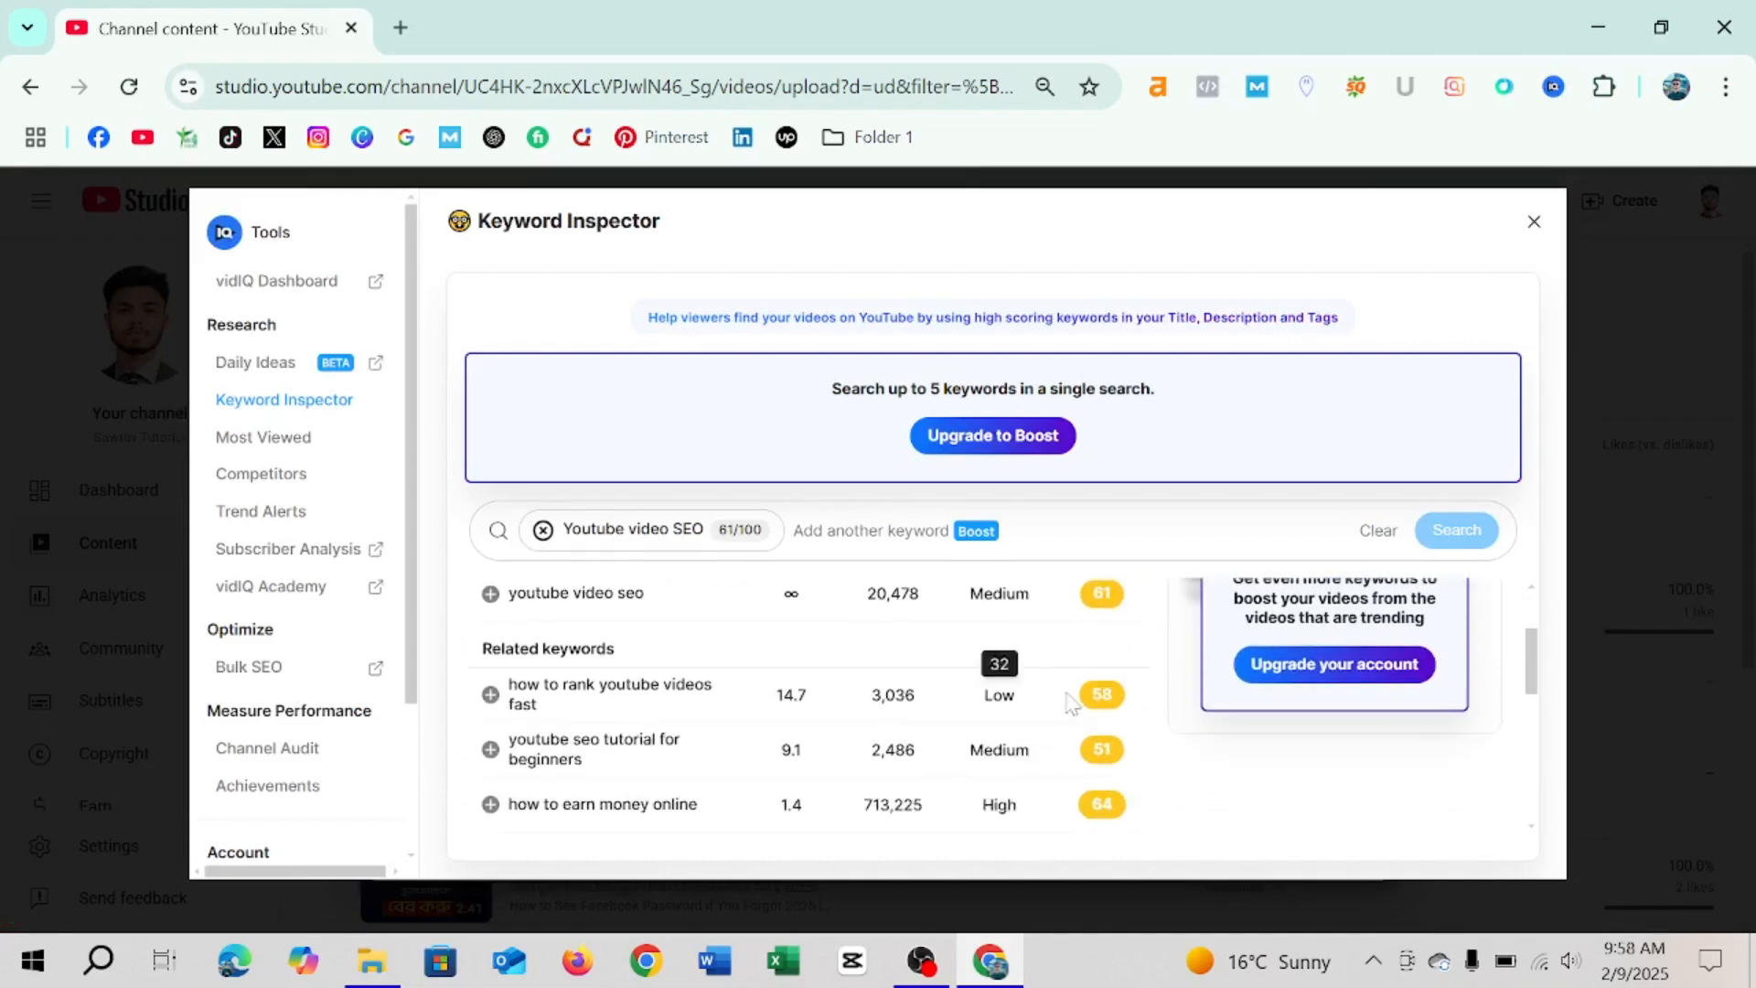
scroll(1070, 702, up, 1)
scroll(1038, 722, down, 1)
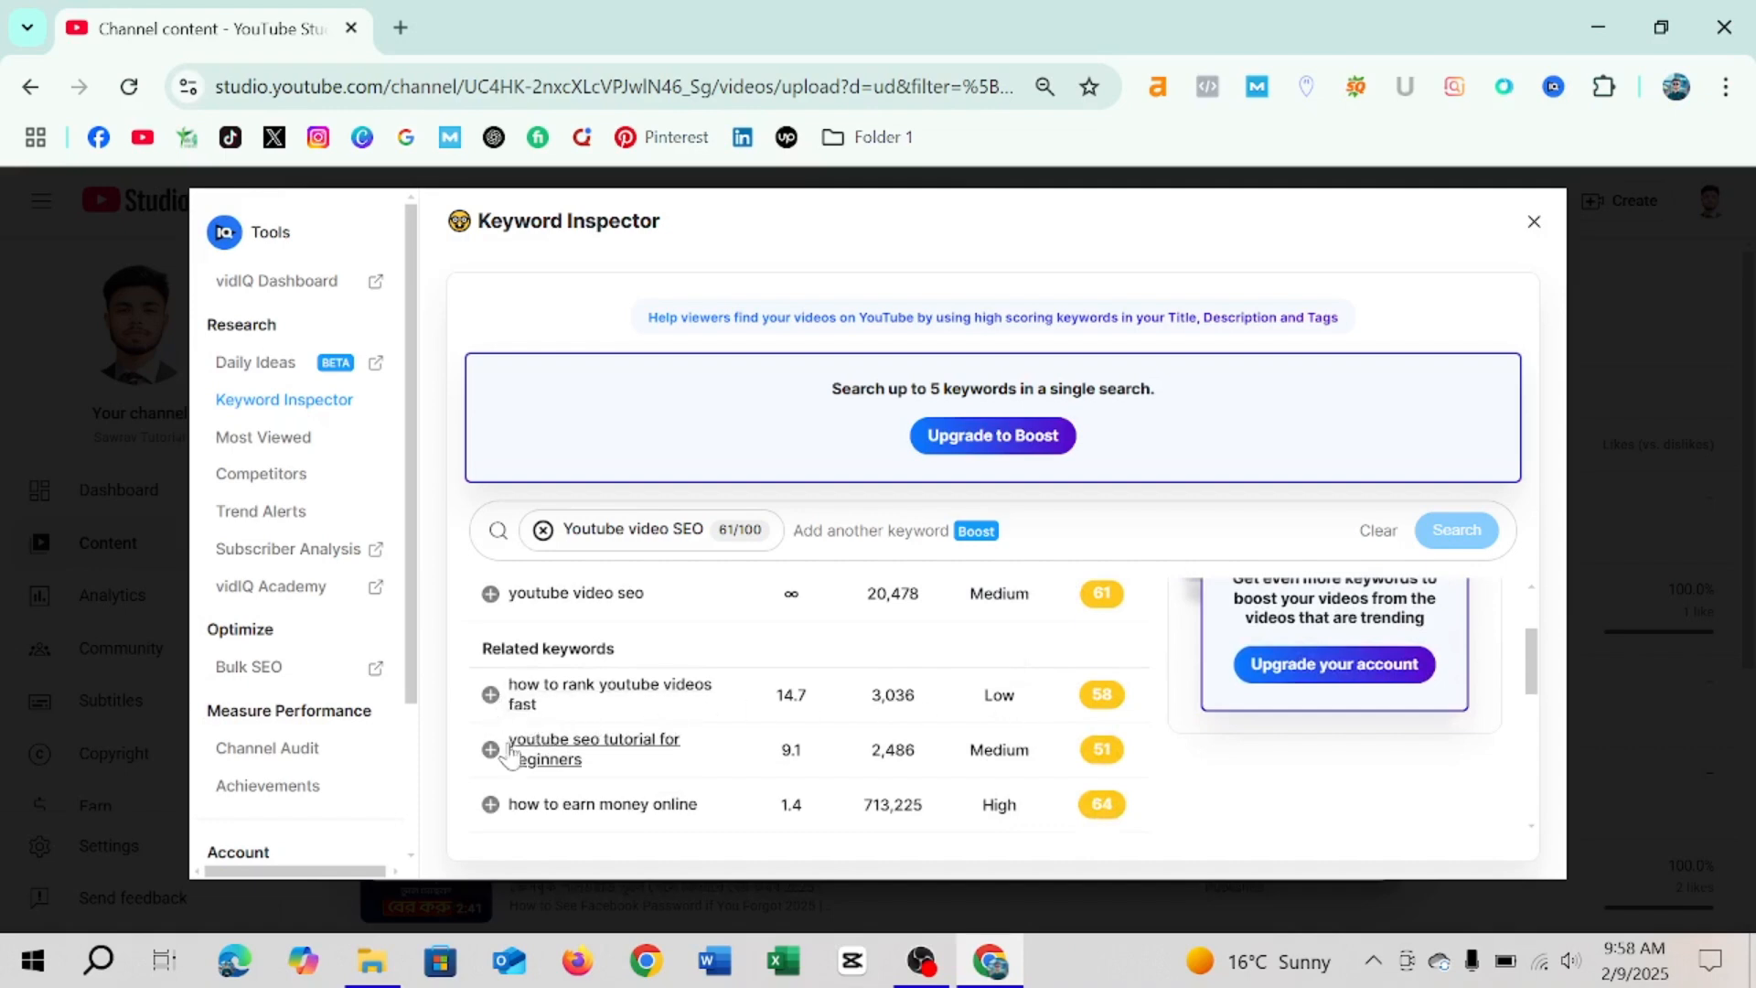
scroll(869, 725, down, 2)
scroll(893, 737, up, 2)
scroll(818, 712, down, 2)
scroll(887, 823, down, 2)
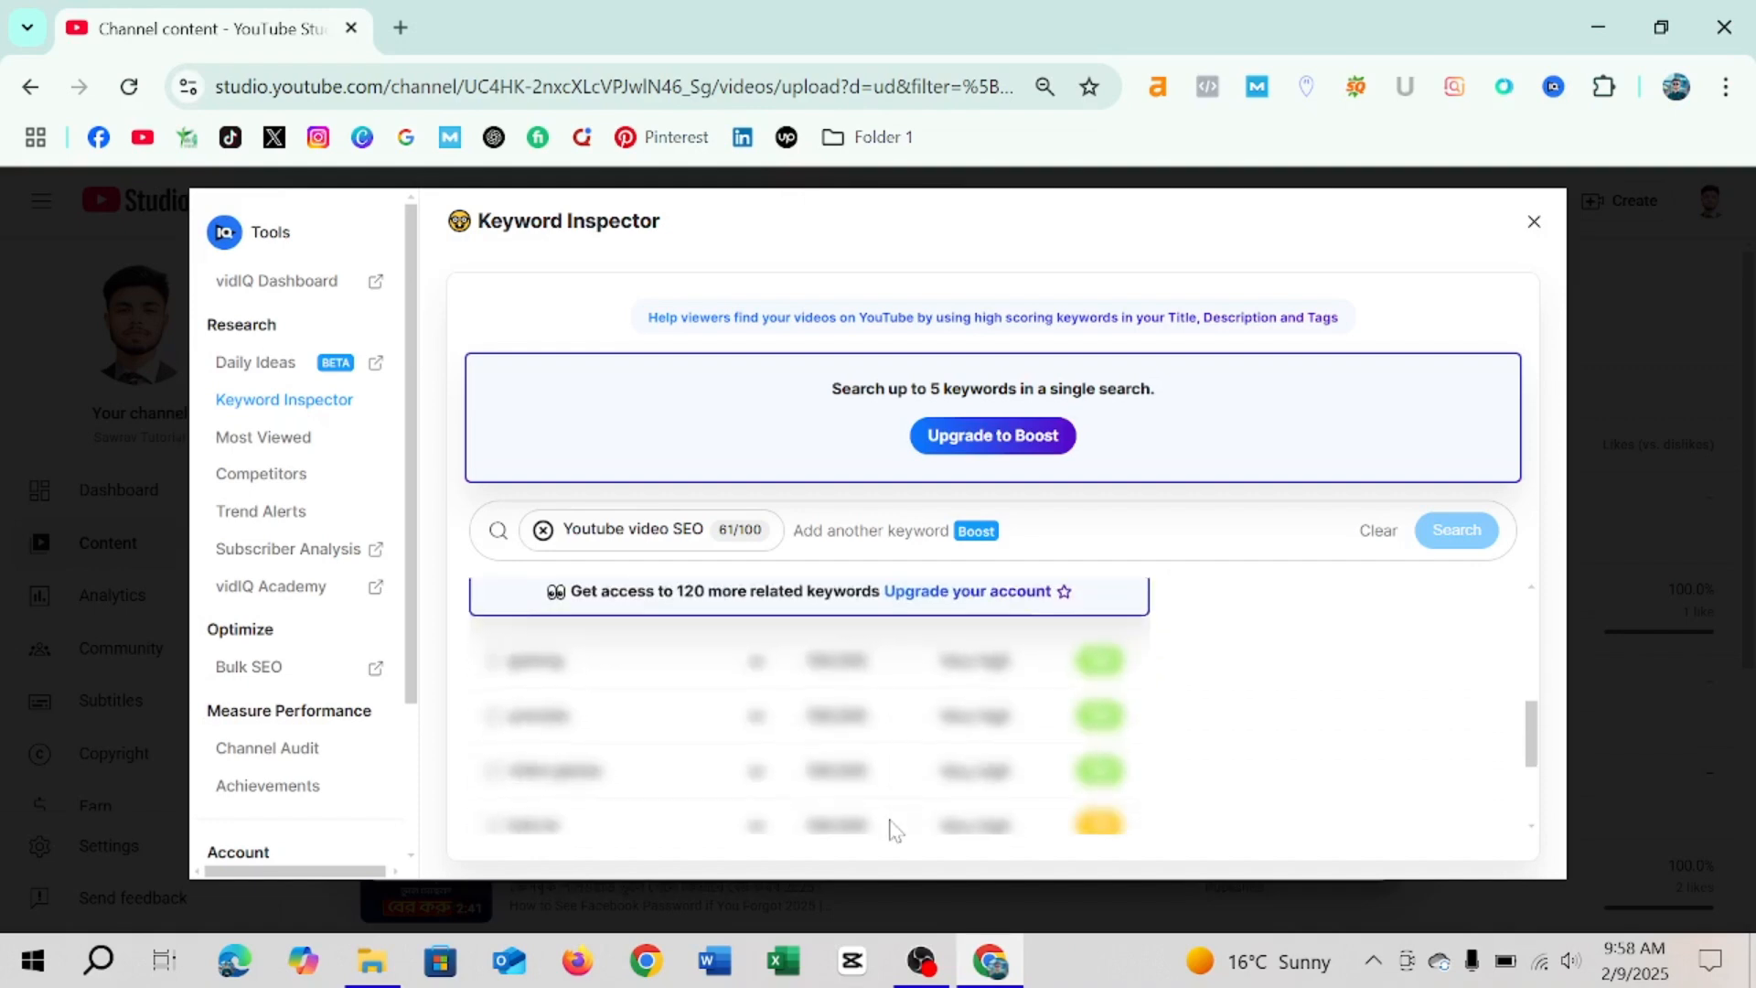
scroll(892, 777, up, 2)
scroll(869, 695, up, 2)
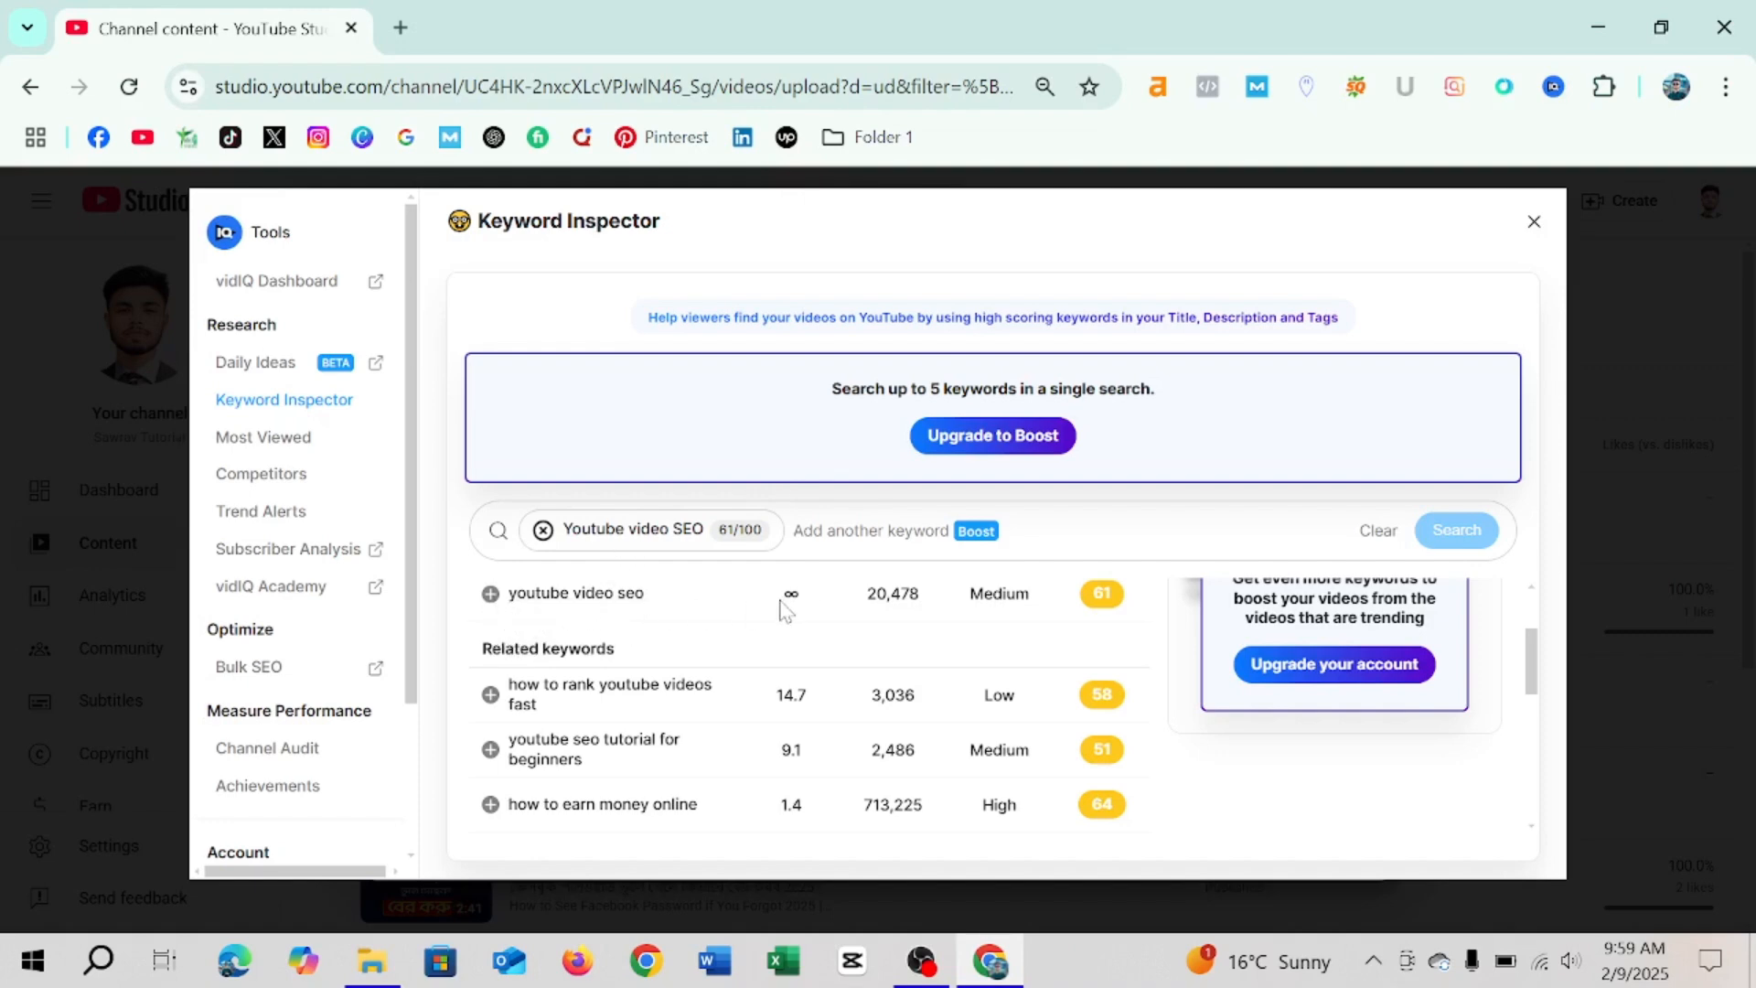
scroll(818, 631, up, 2)
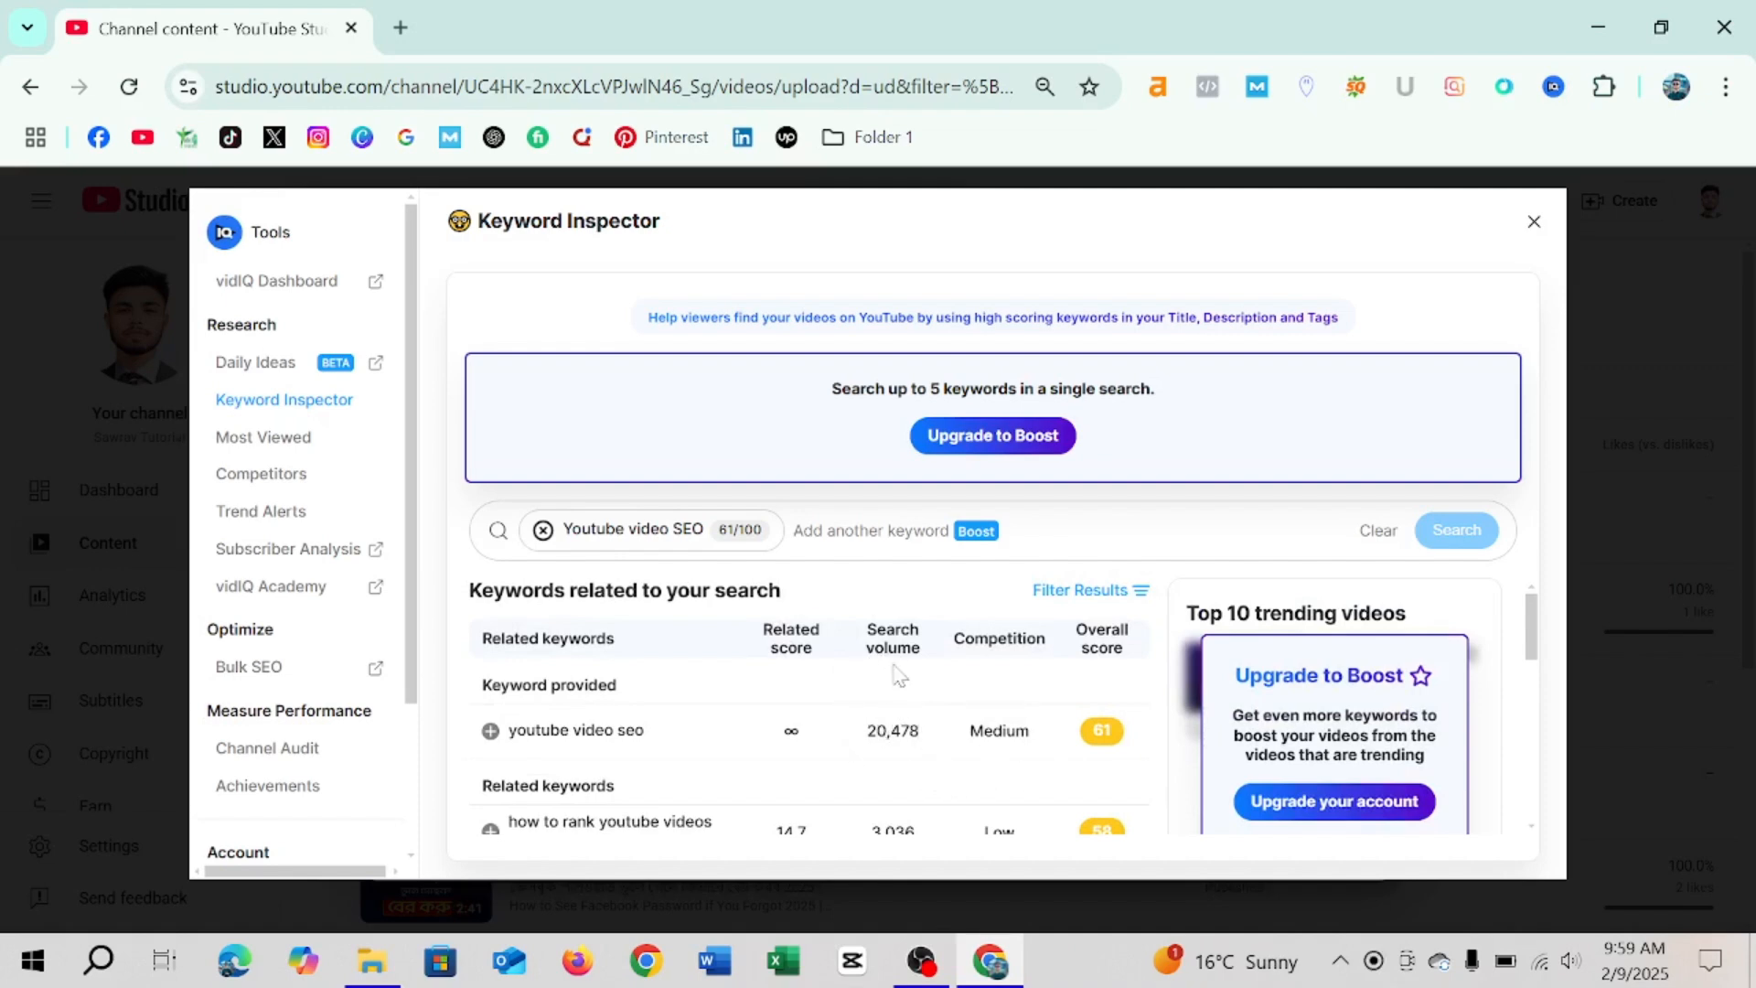
mouse_move(1043, 733)
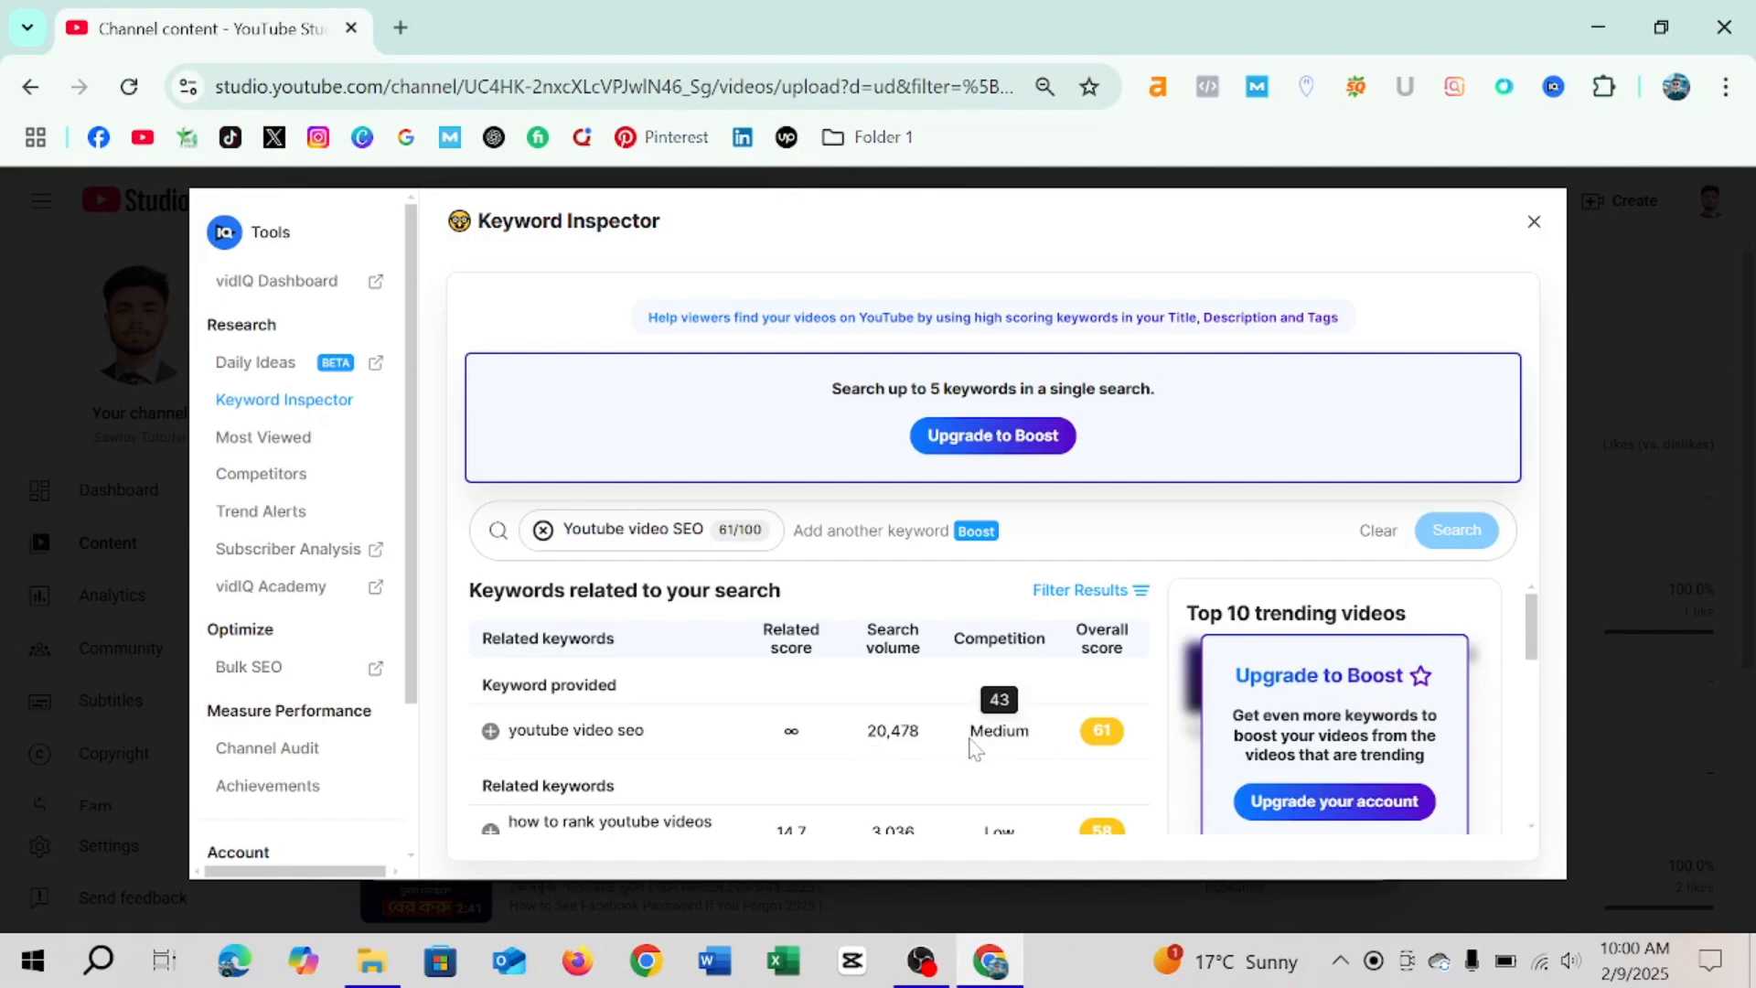
scroll(972, 748, down, 2)
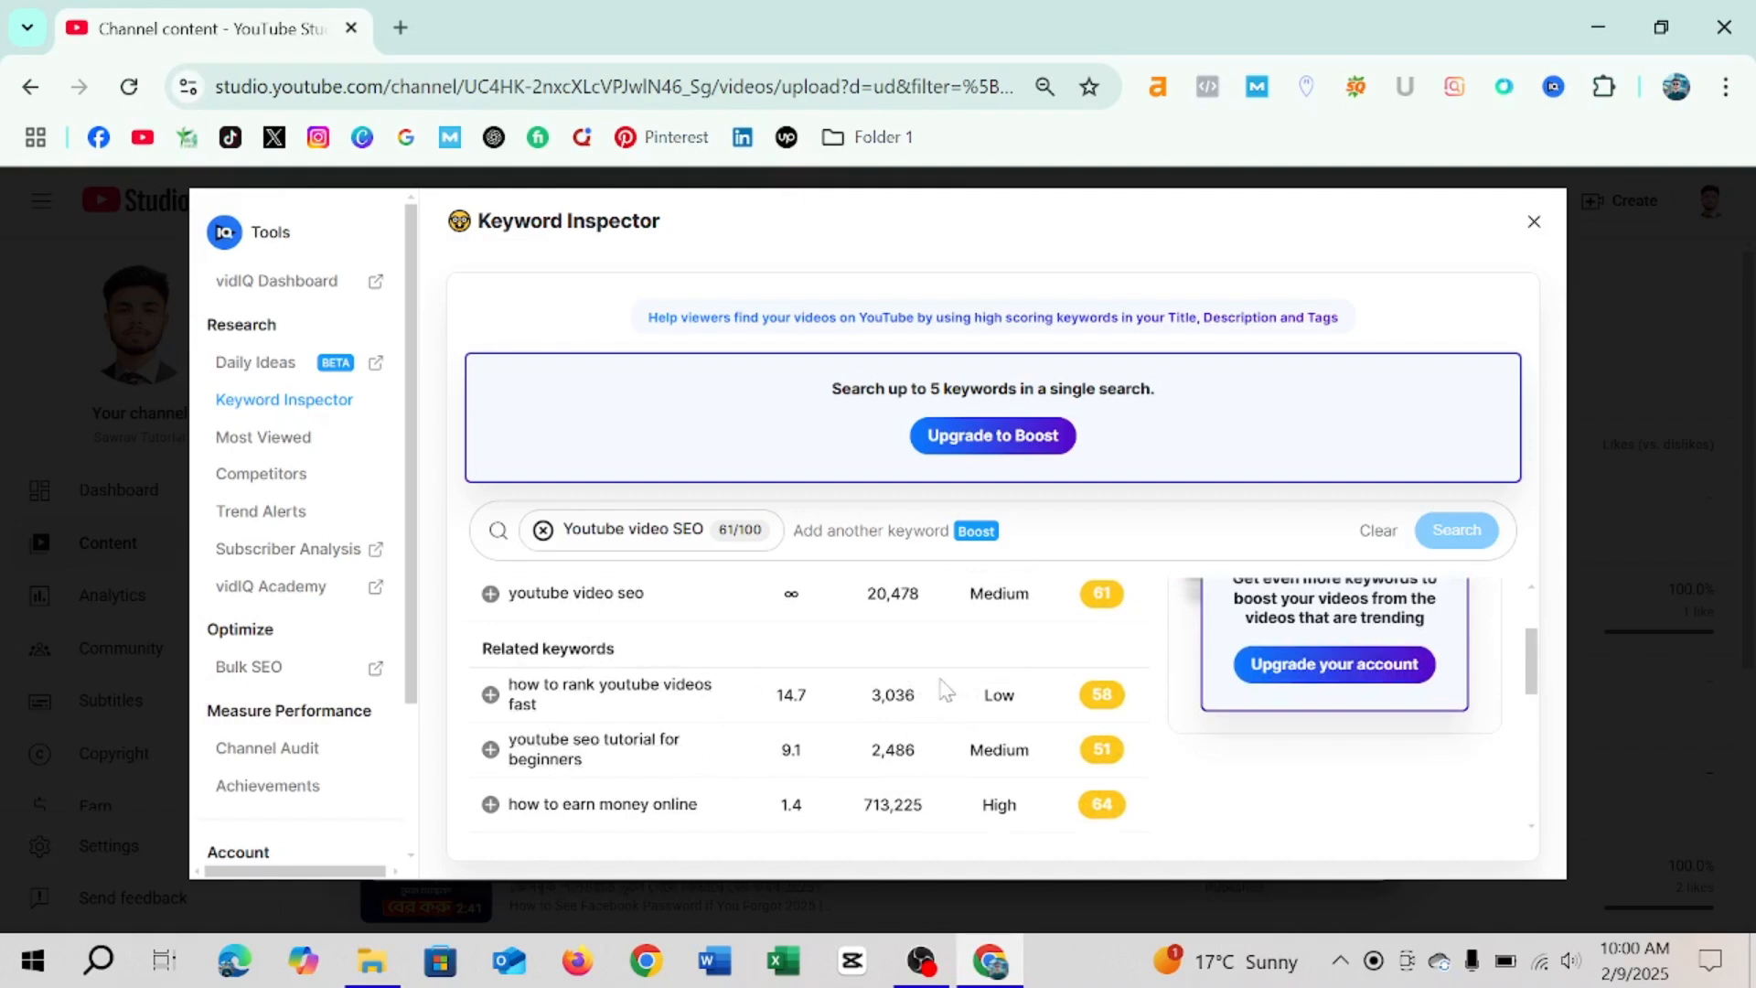
scroll(750, 655, up, 2)
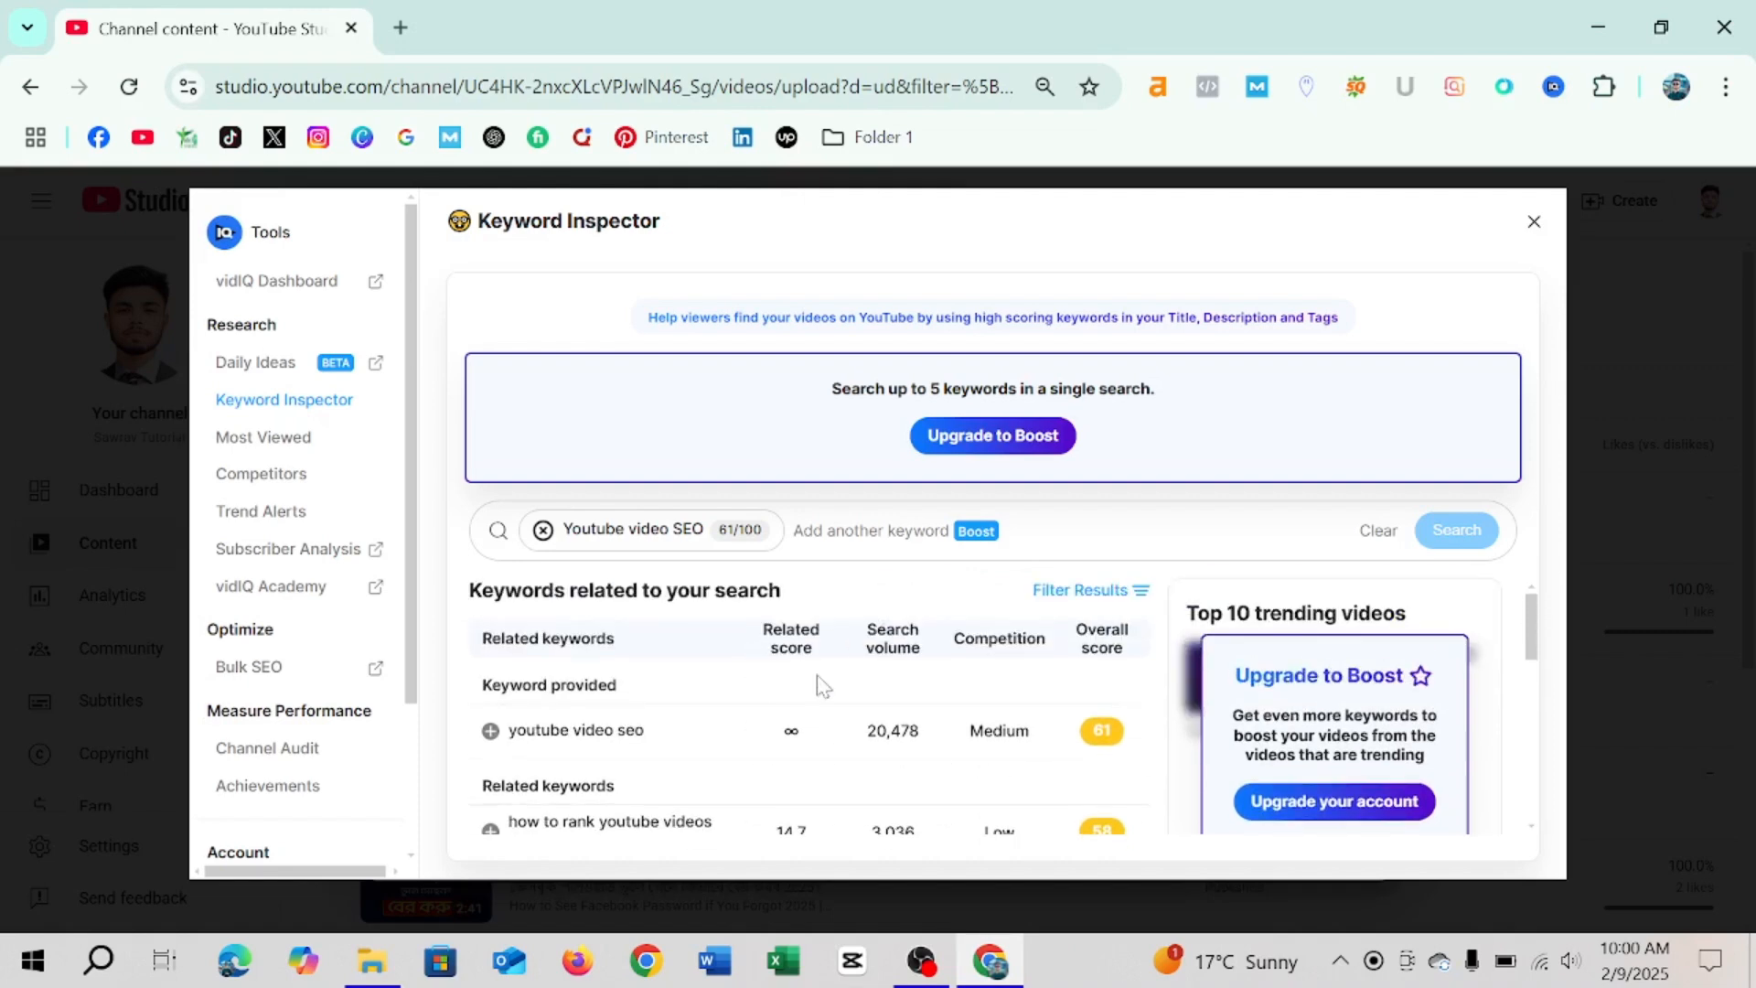
scroll(896, 709, down, 2)
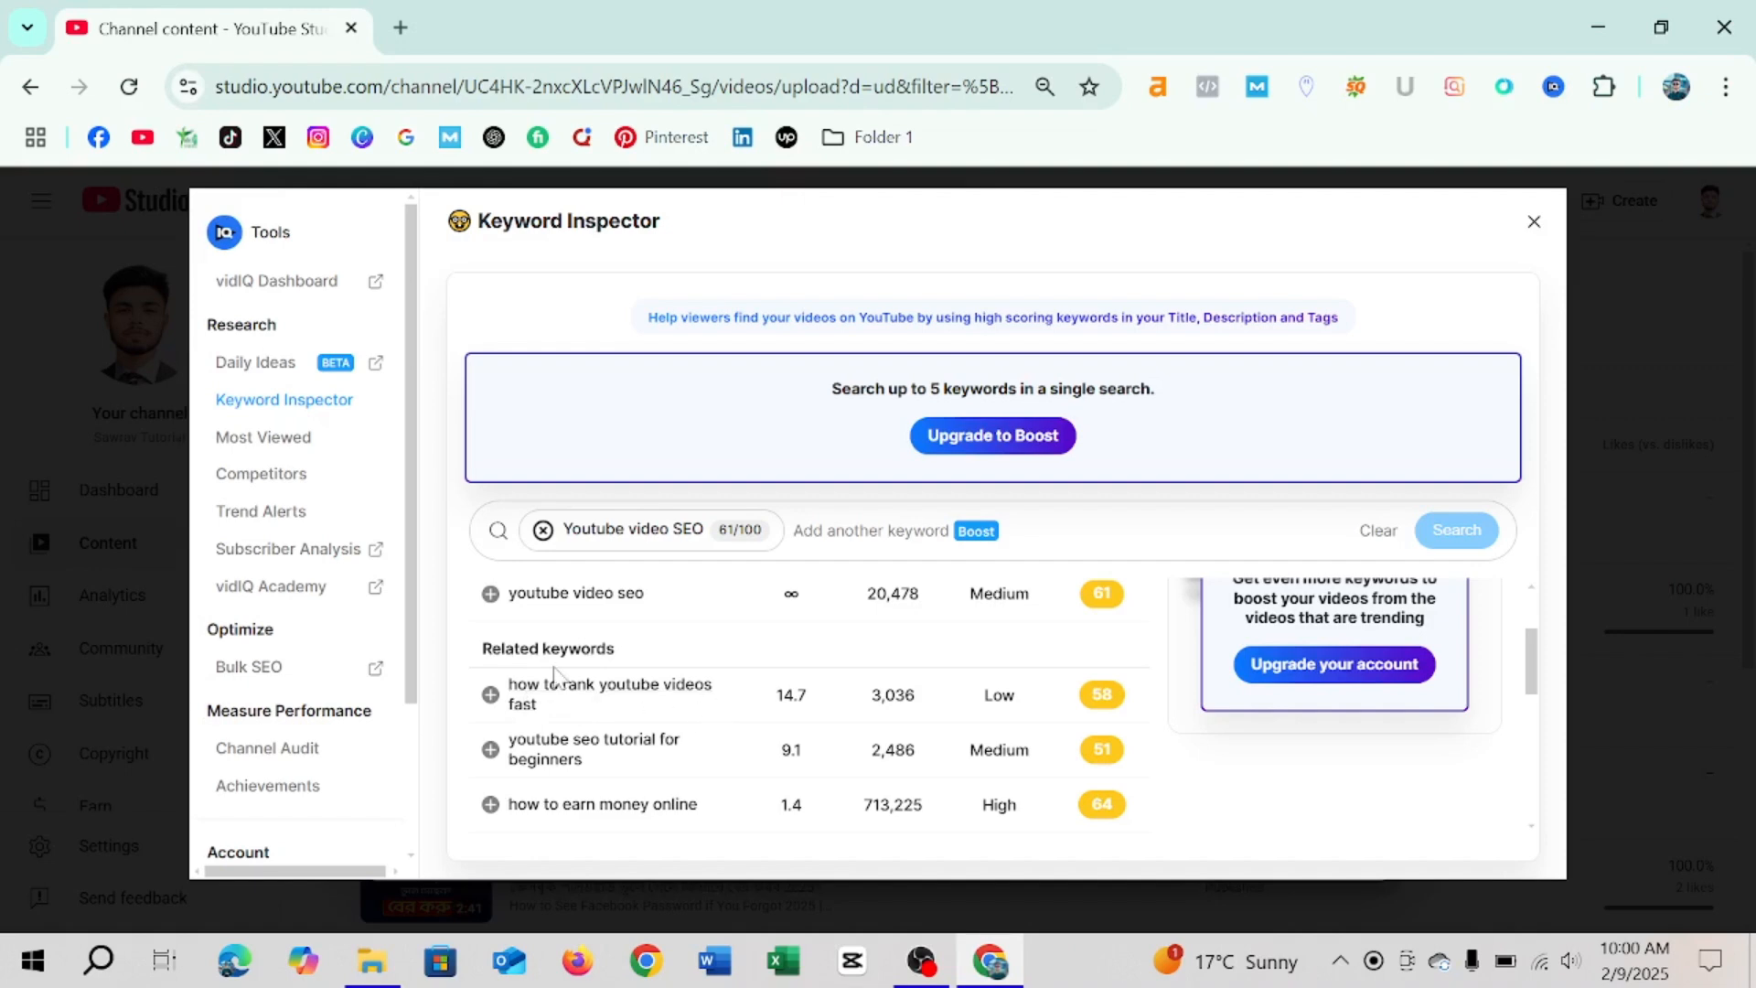
- Add the related keyword "how to rank youtube videos fast" to the video's tags and close the Keyword Inspector
click(490, 696)
click(1533, 222)
scroll(717, 618, down, 2)
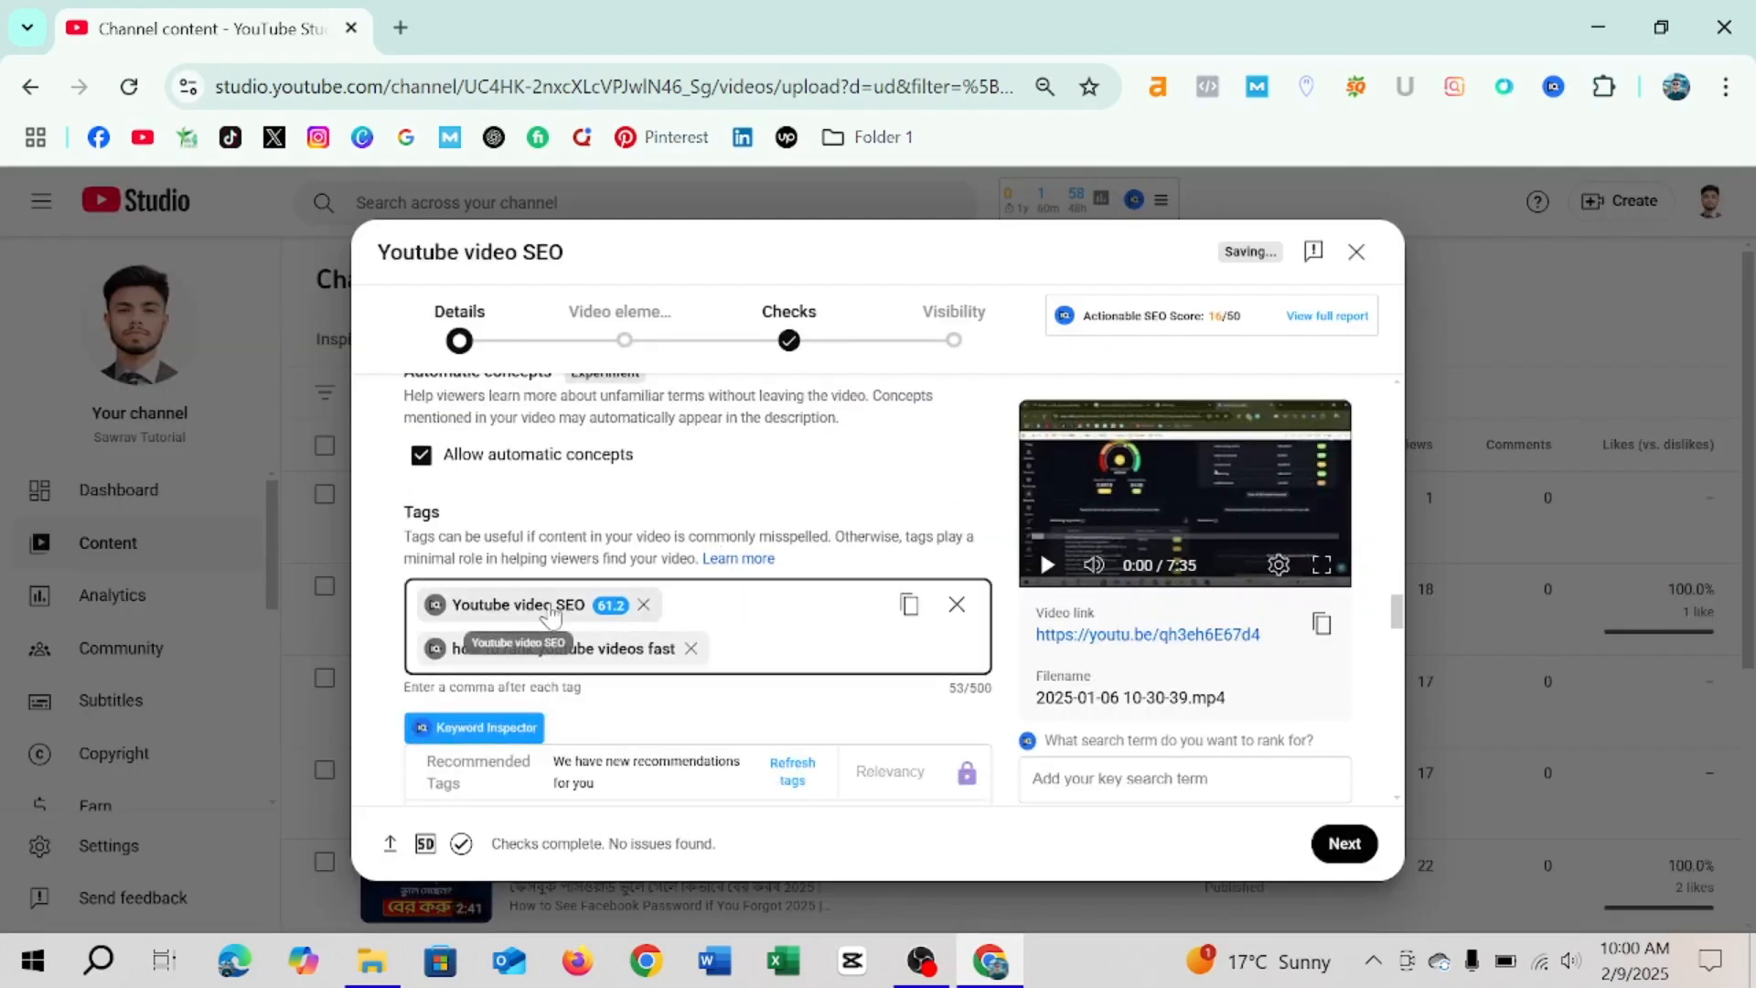
- Change the first tag to "Youtube video SEO 2025" and check its search volume and competition in the Keyword Inspector
click(550, 608)
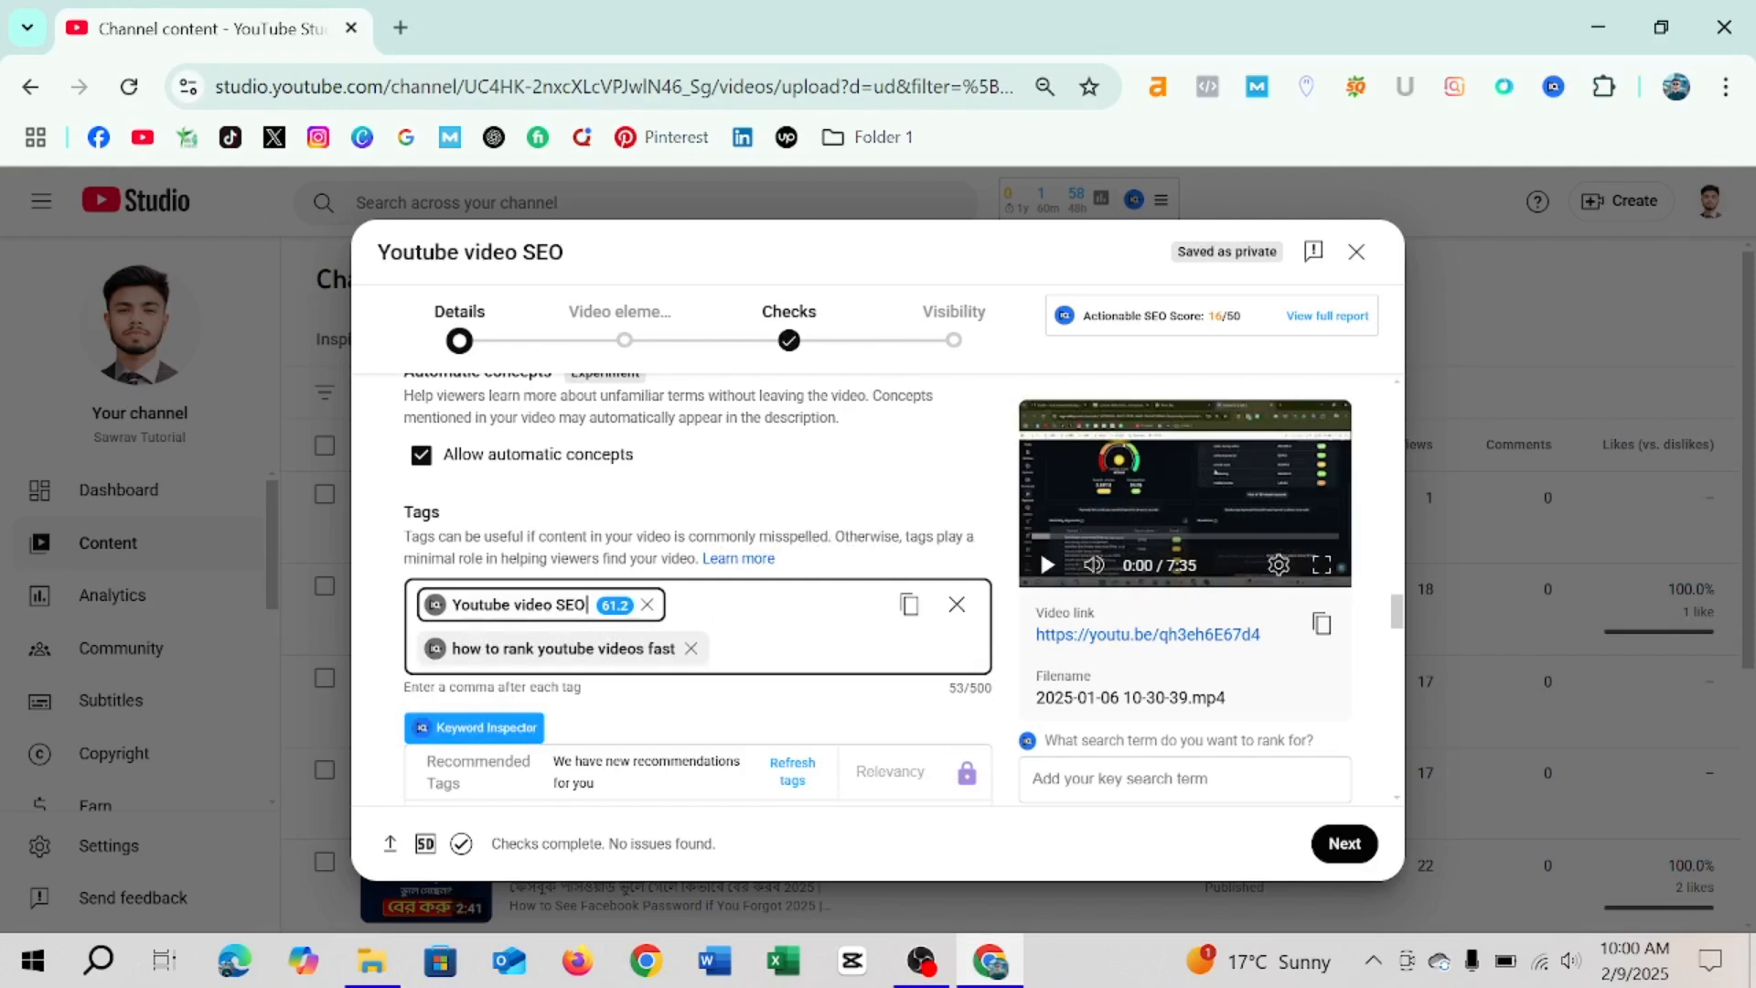
text(2025)
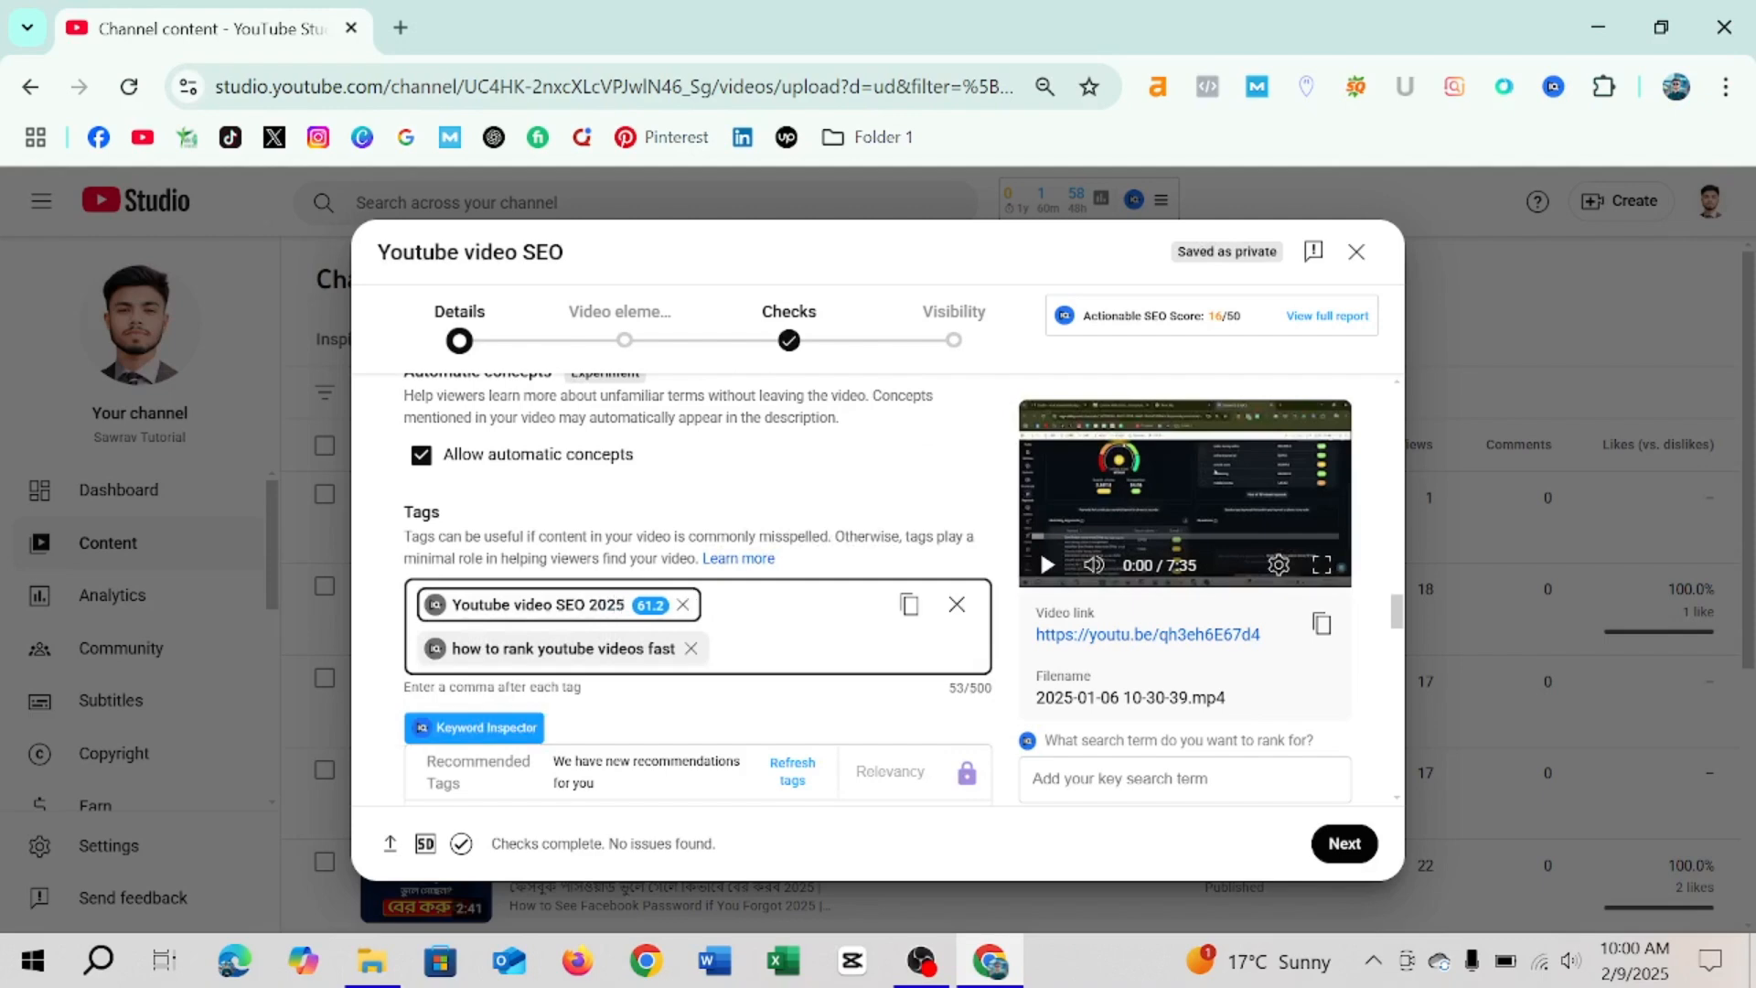
key(Return)
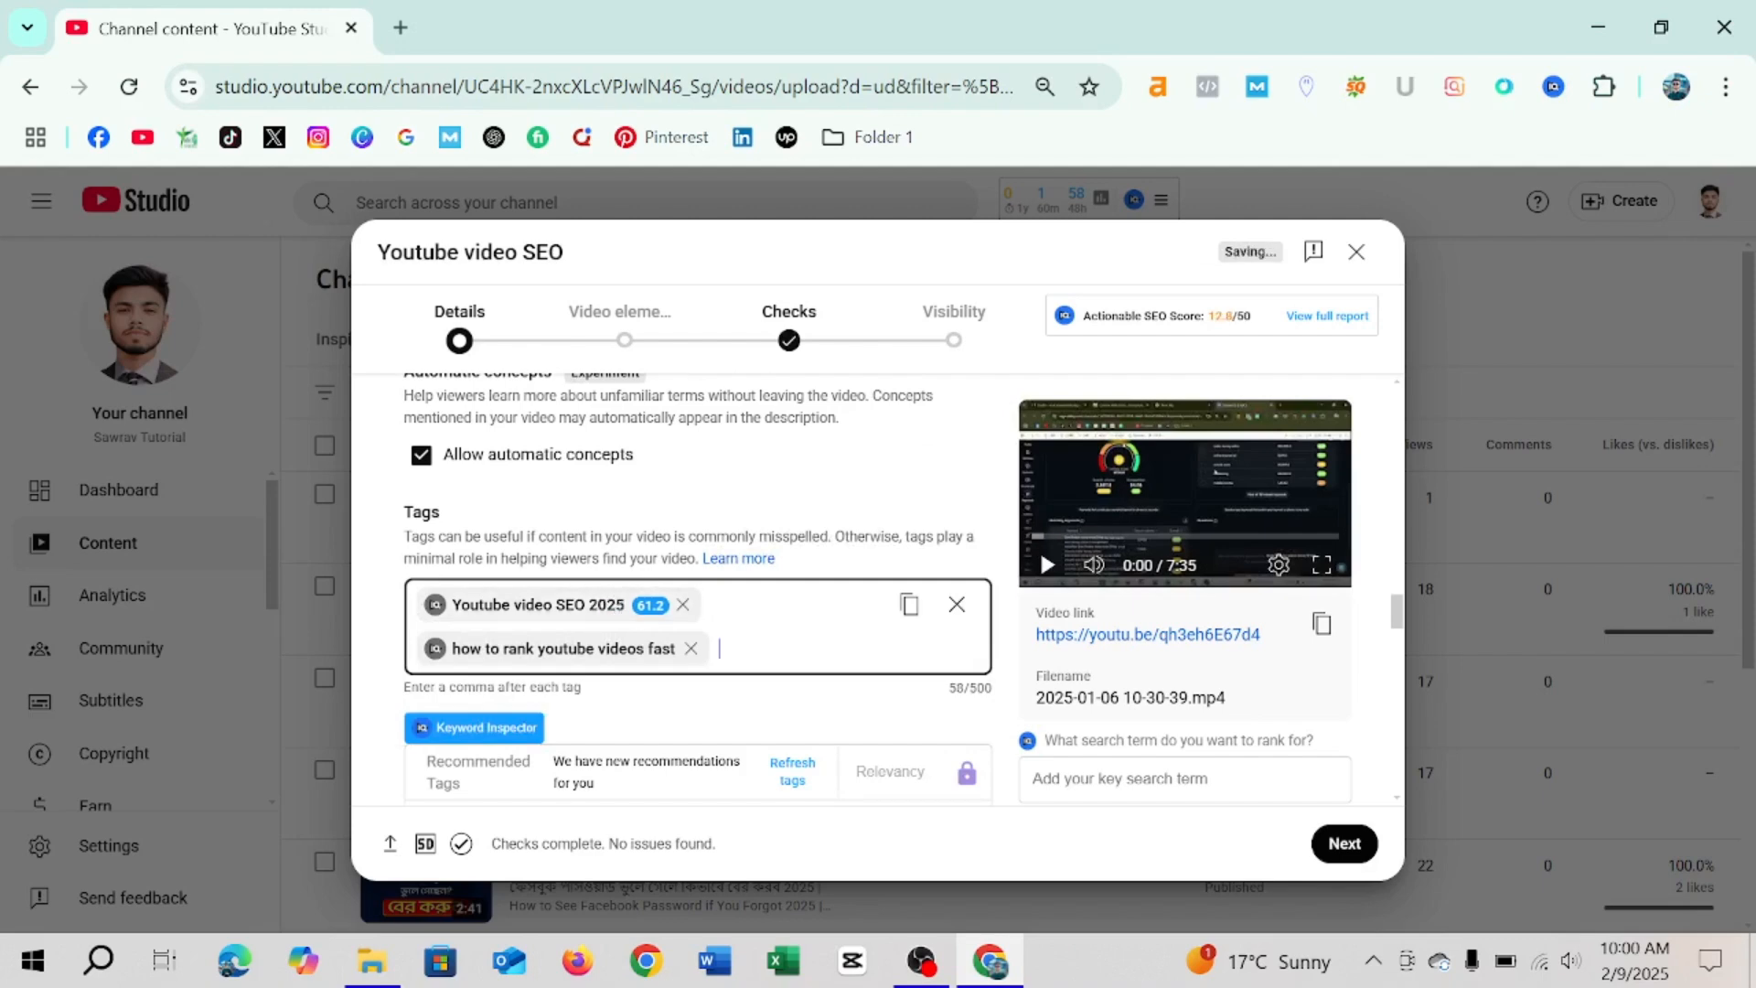
click(433, 608)
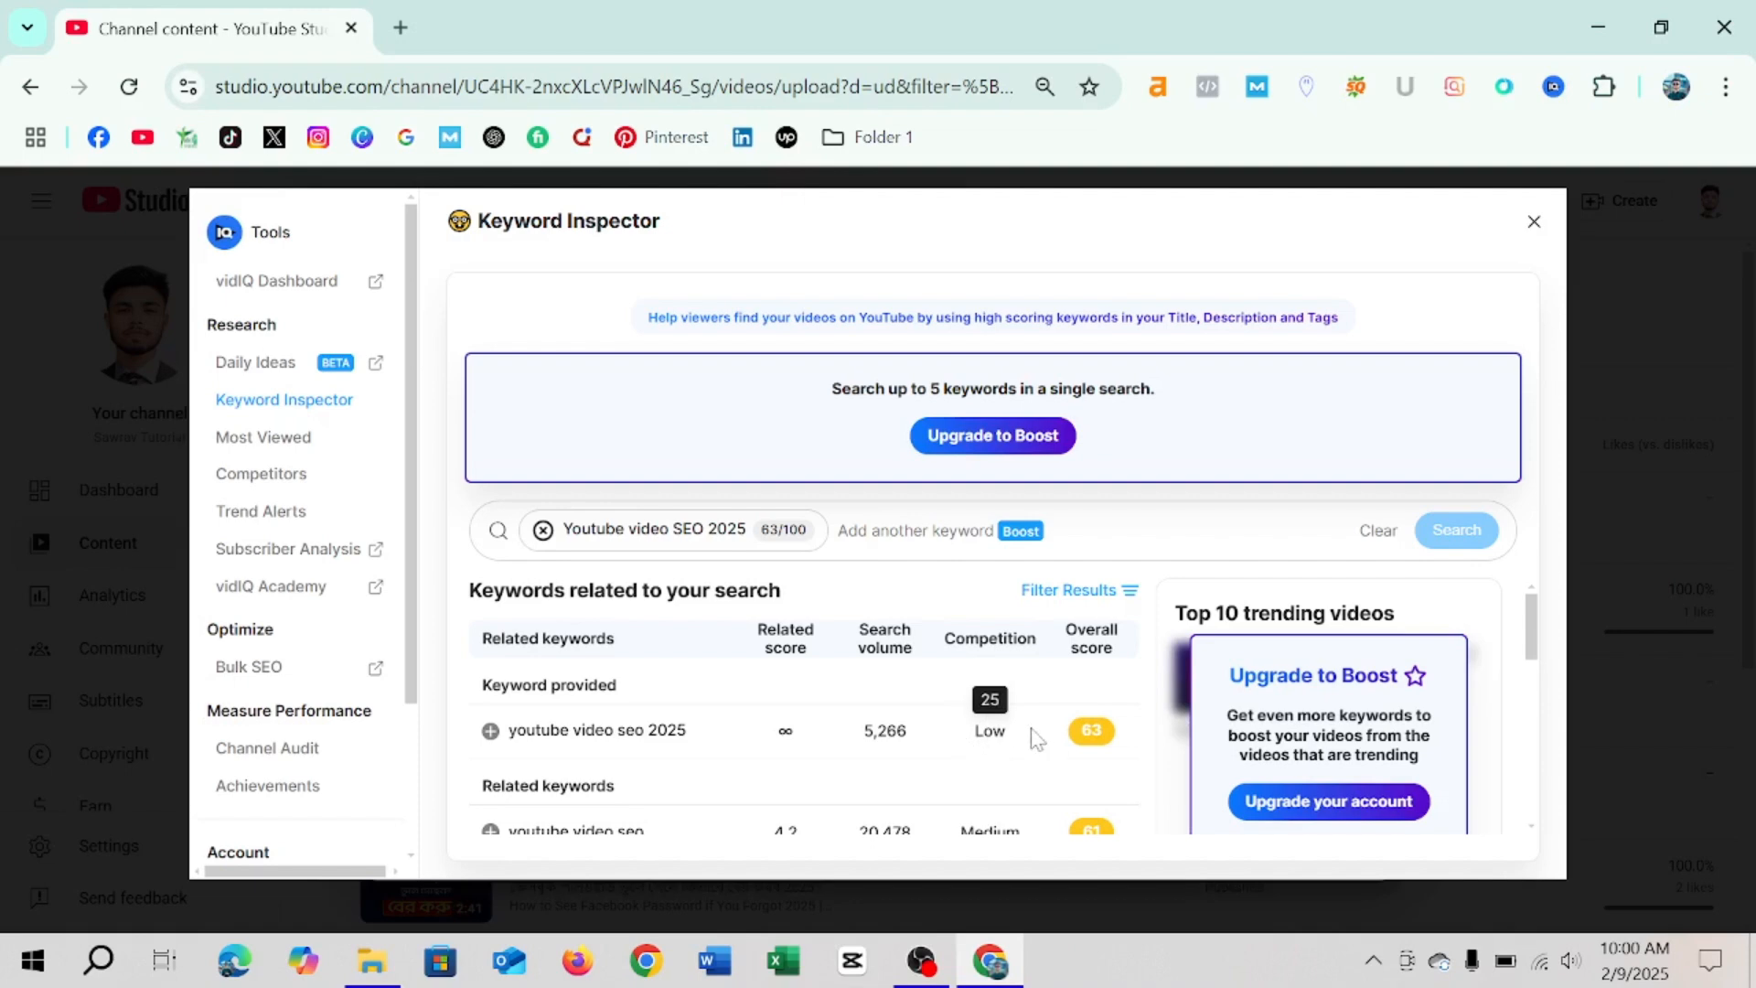
scroll(1034, 738, down, 2)
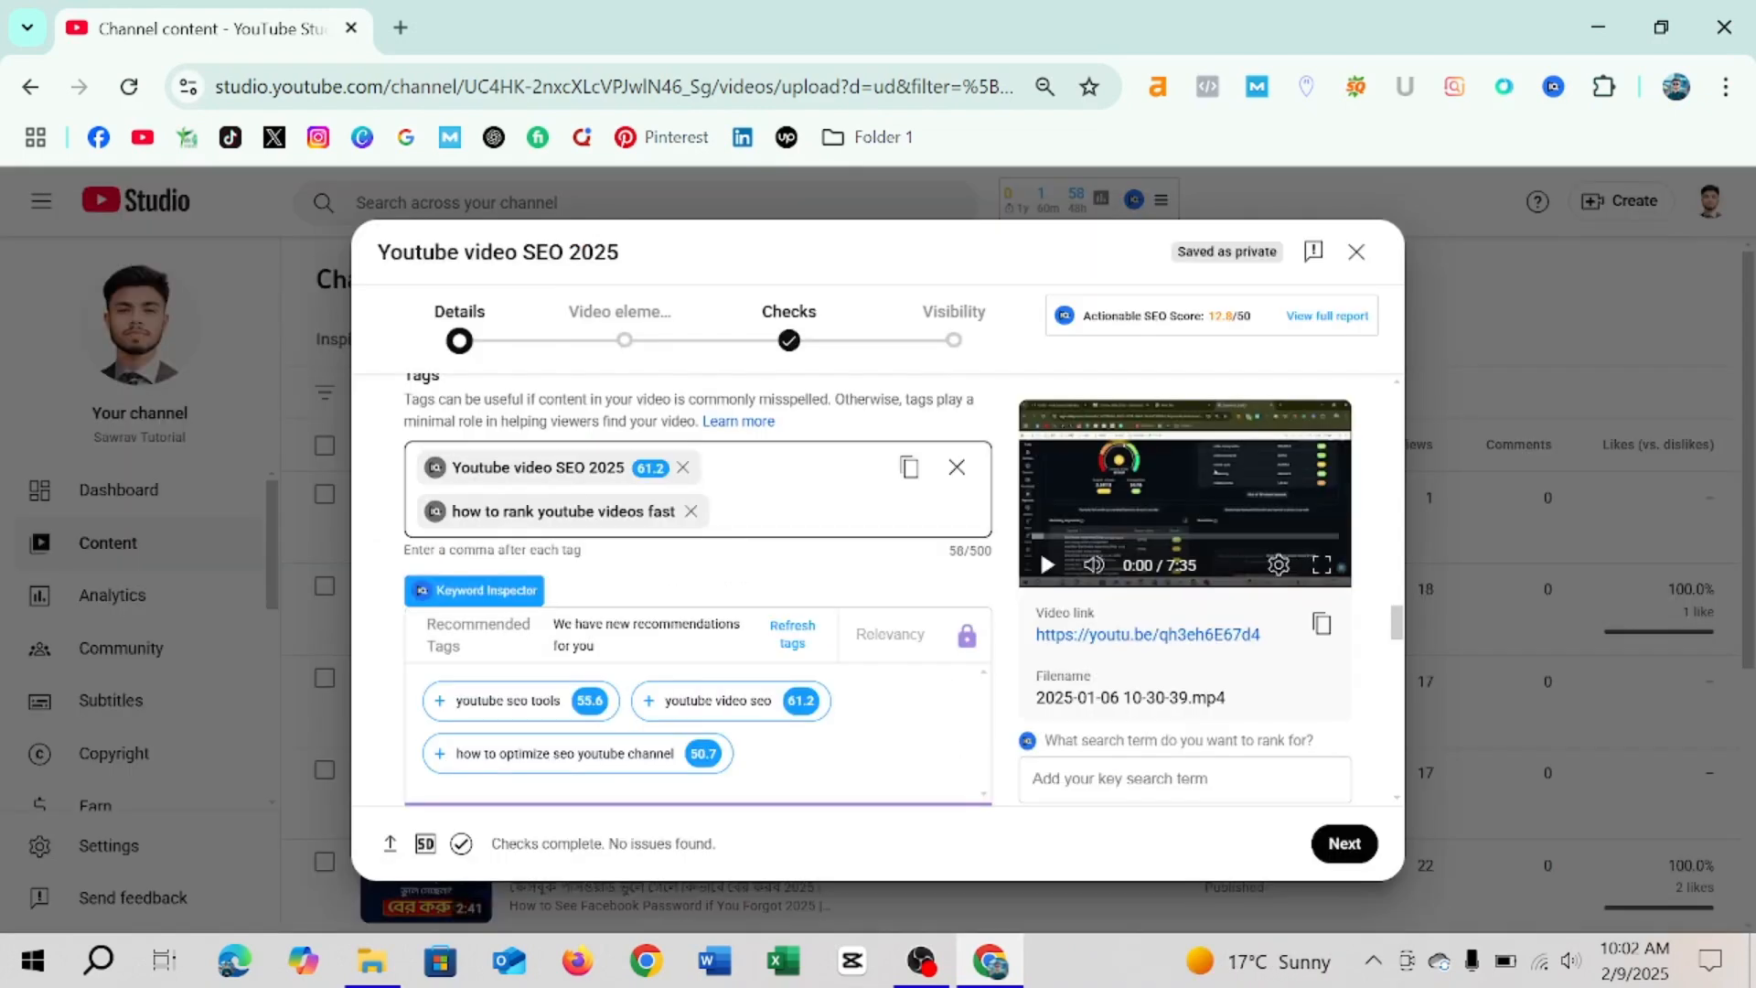
- Extend the title to "Youtube video SEO 2025 | how to rank youtube videos fast |", copying the second keyword from the tags
scroll(727, 512, up, 20)
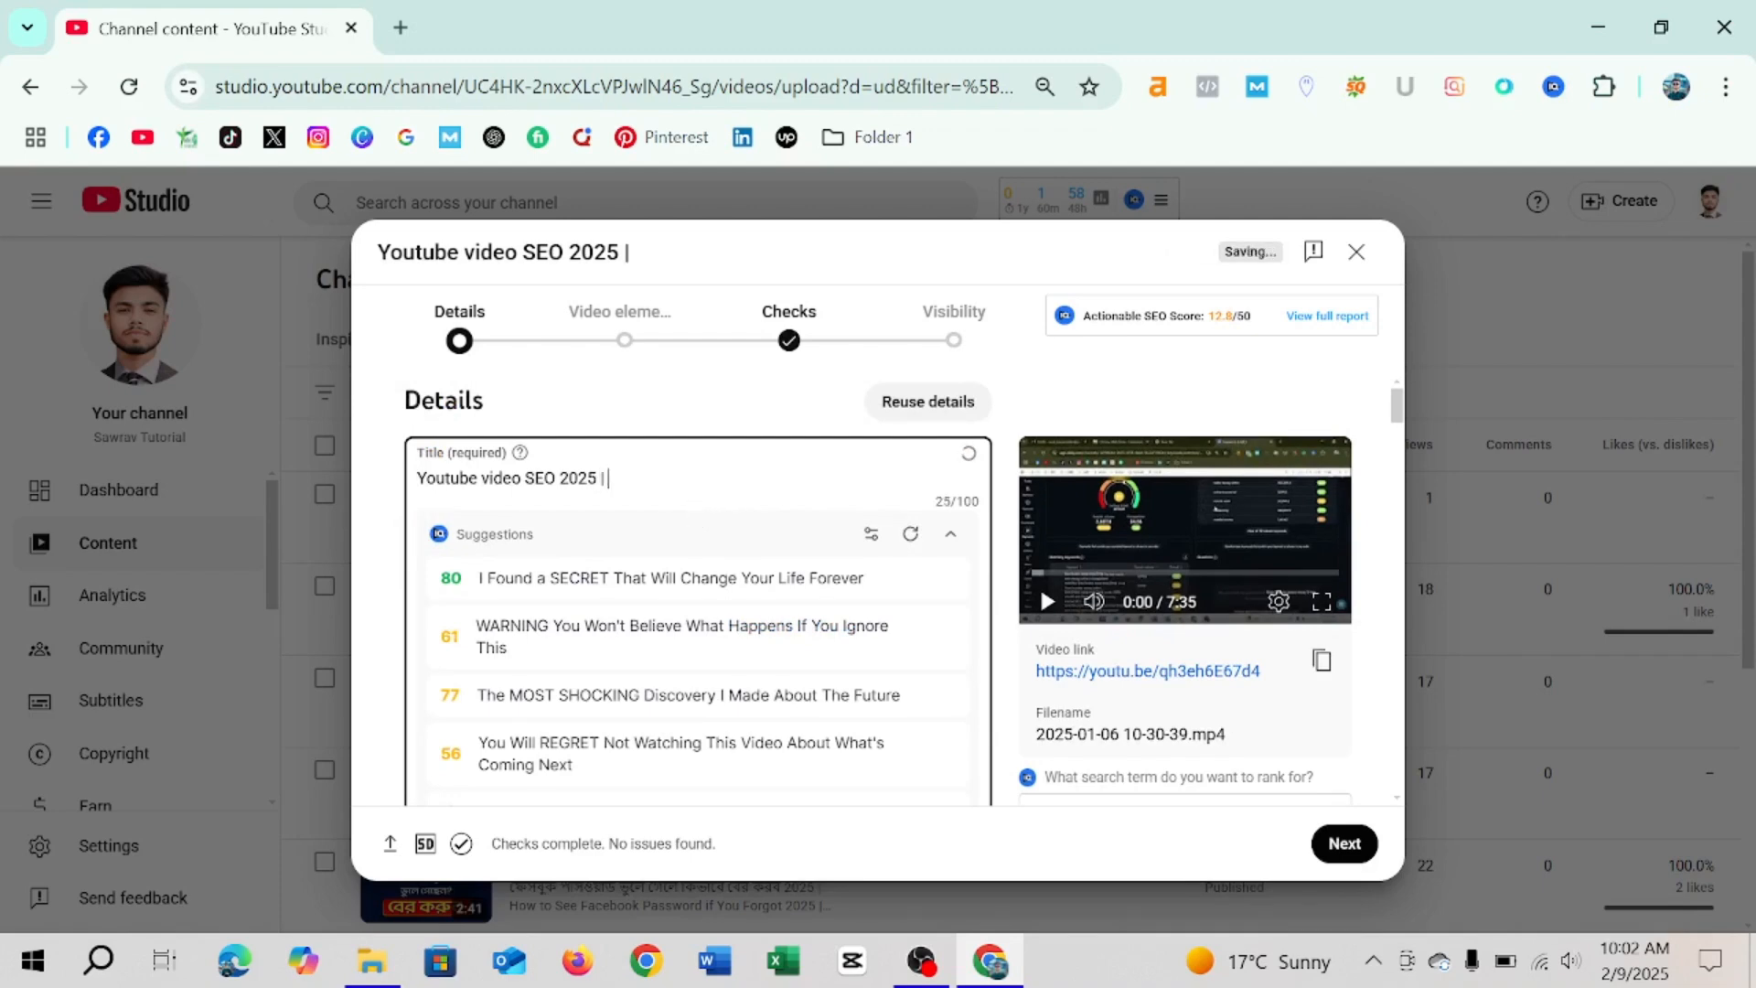
scroll(617, 640, down, 15)
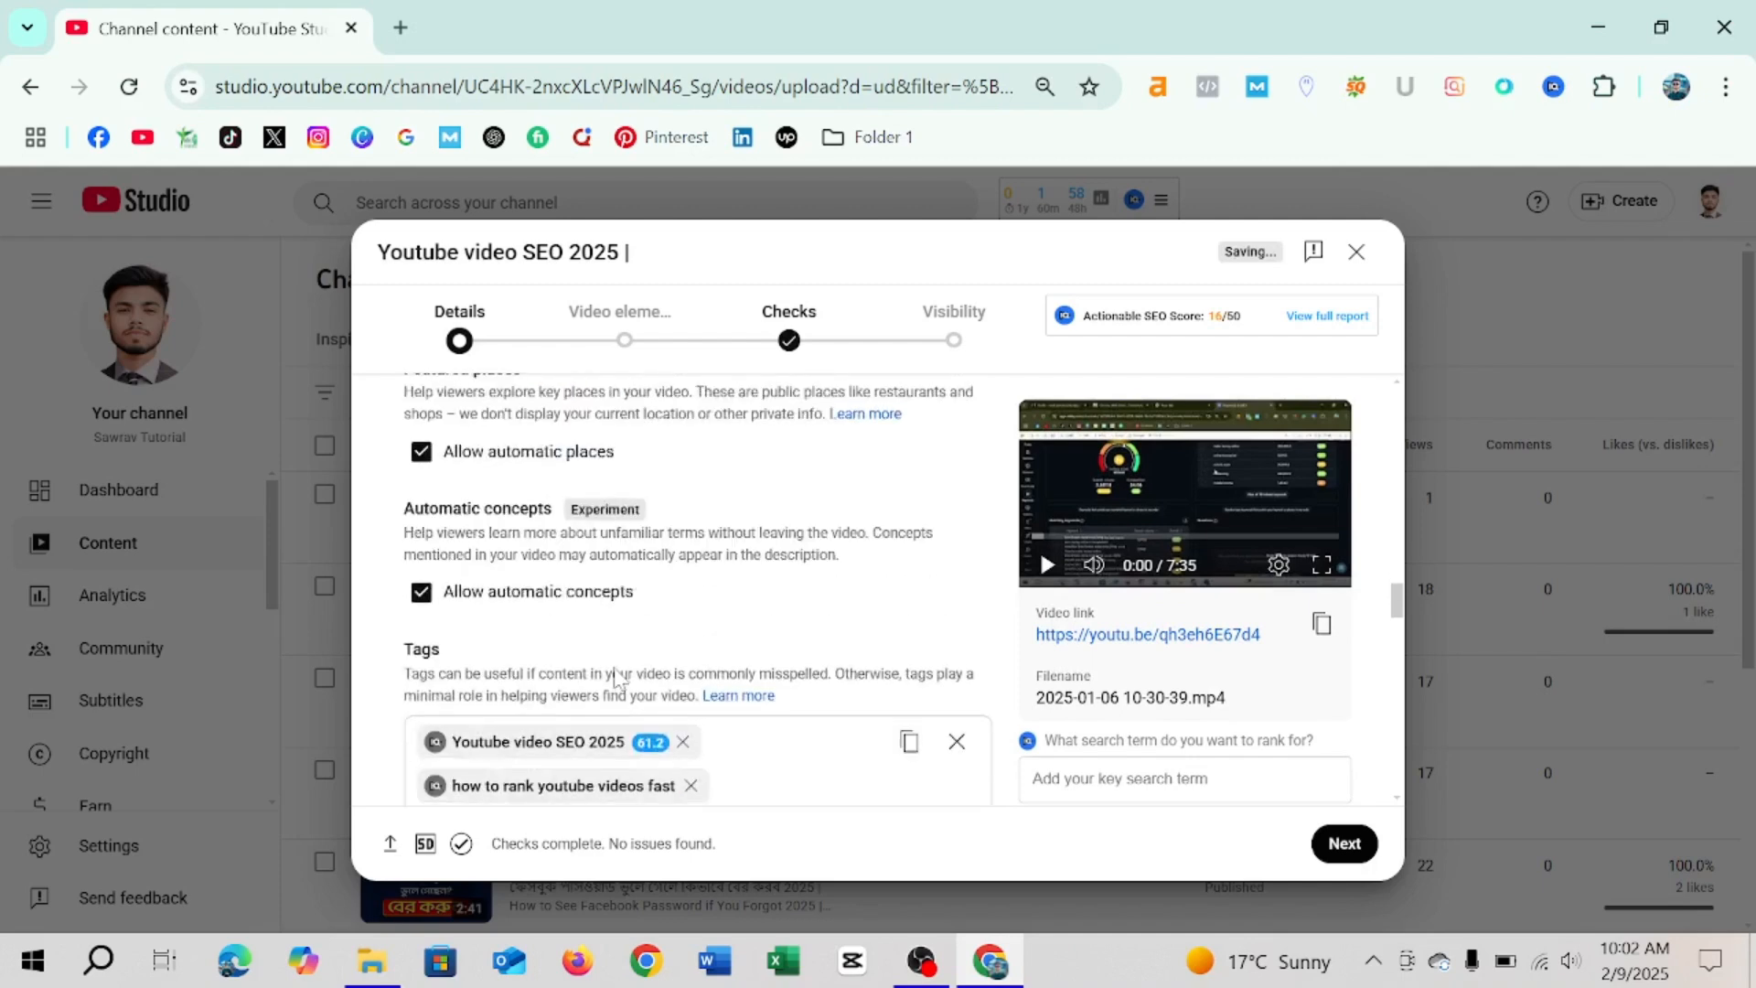
scroll(617, 677, down, 3)
click(448, 514)
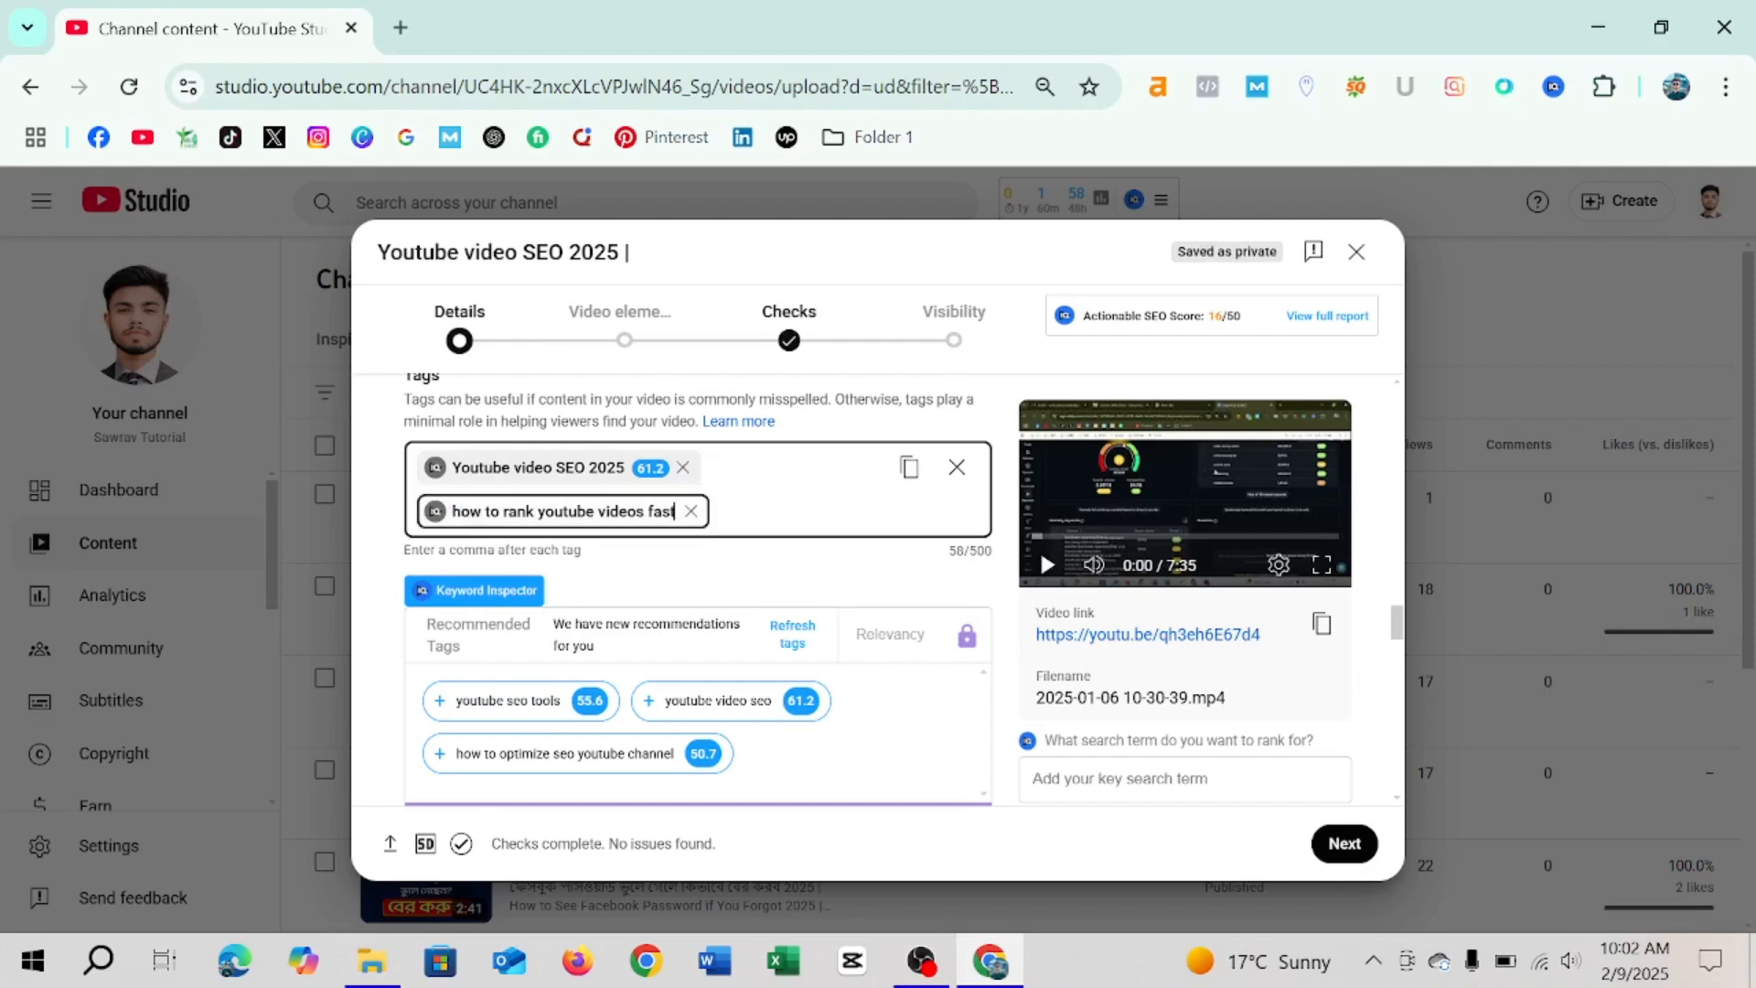
drag(453, 513, 682, 512)
key(ctrl+c)
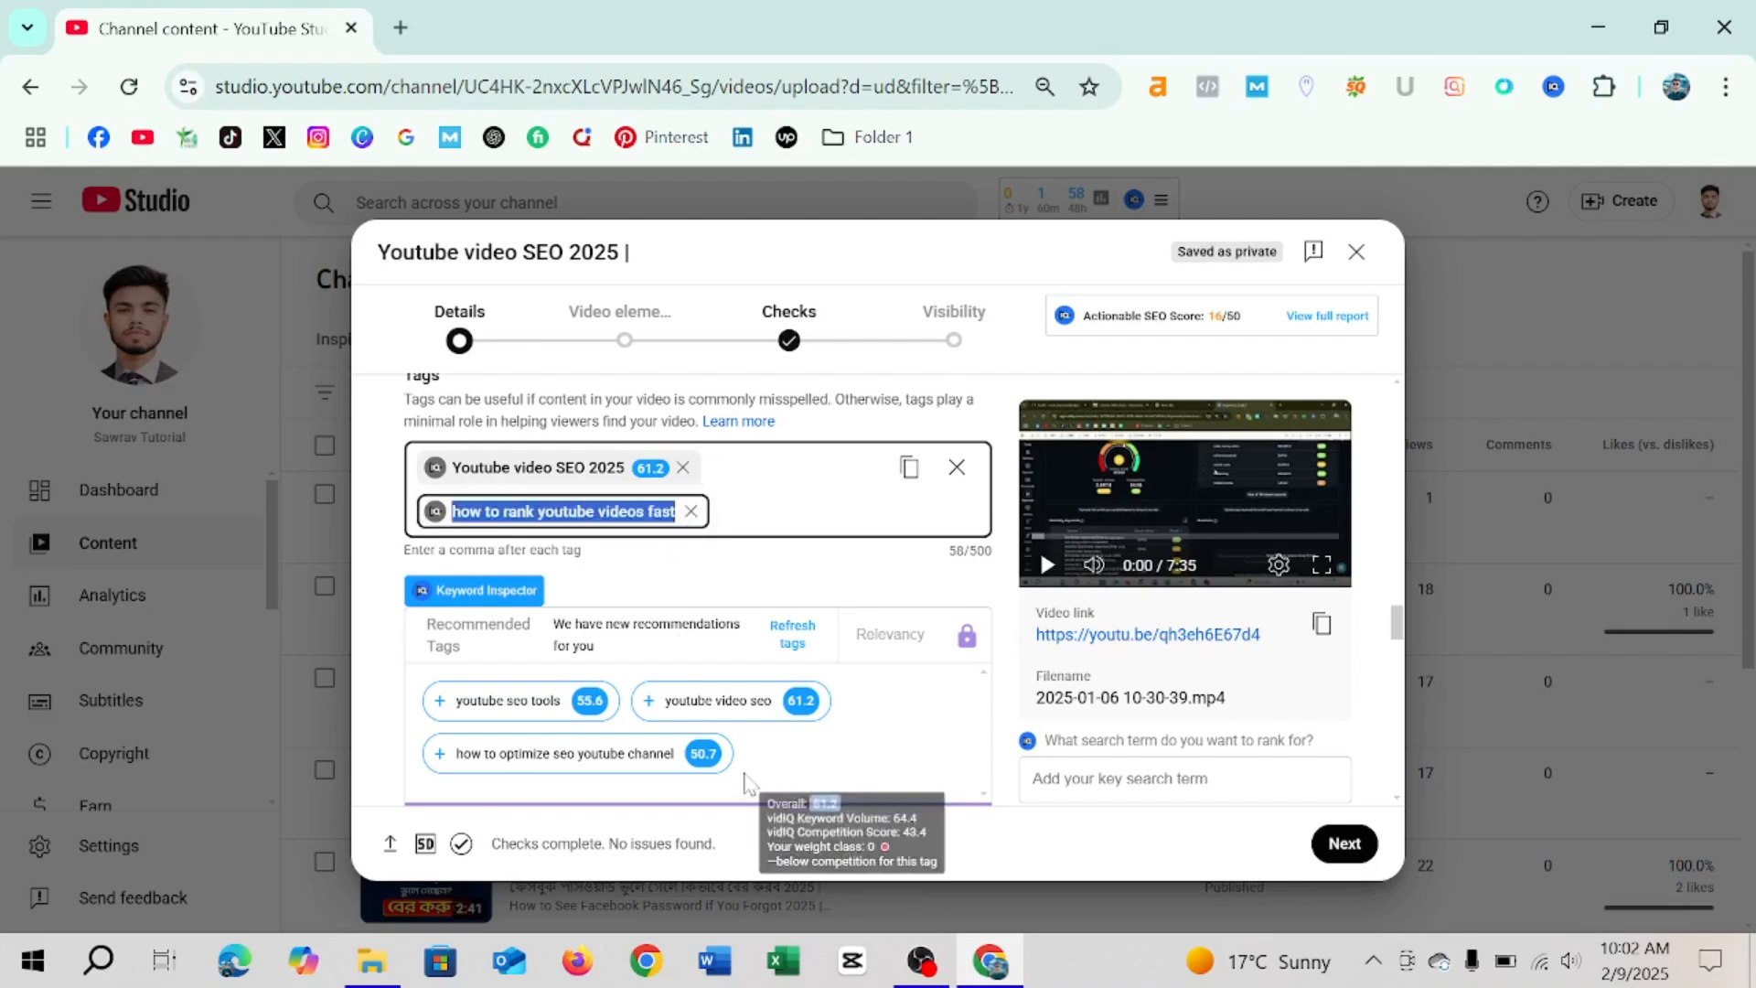
scroll(885, 772, up, 10)
scroll(915, 730, up, 5)
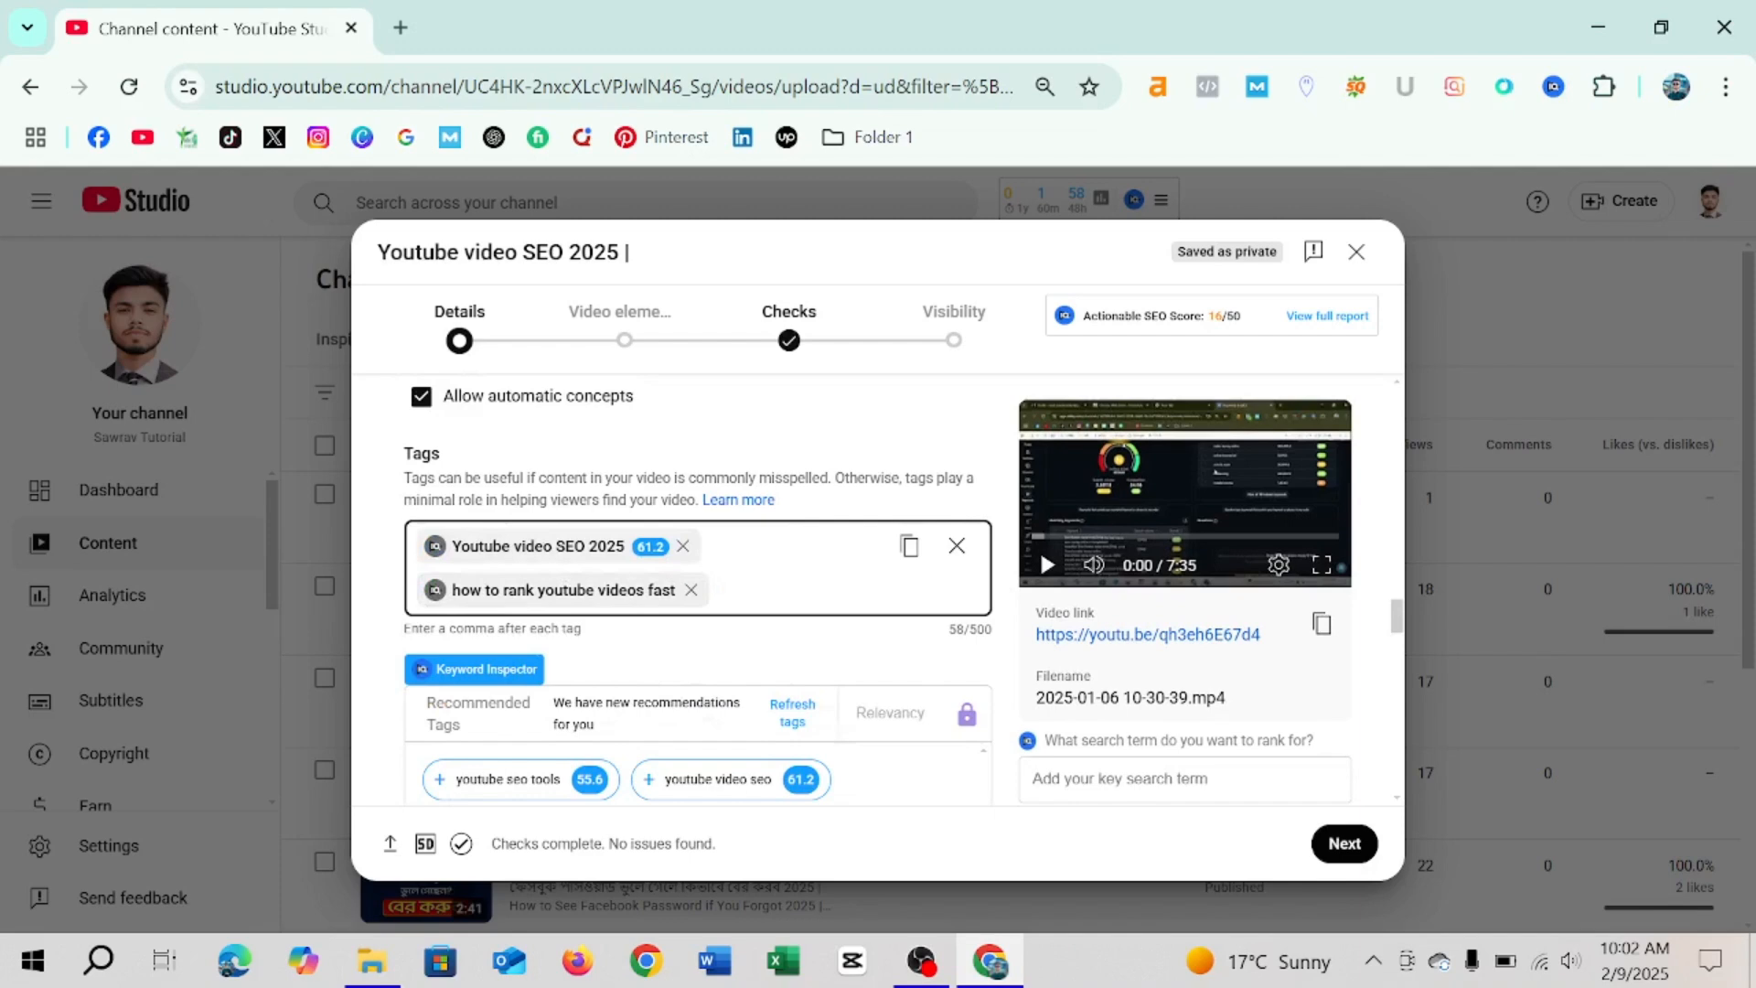
scroll(640, 494, up, 10)
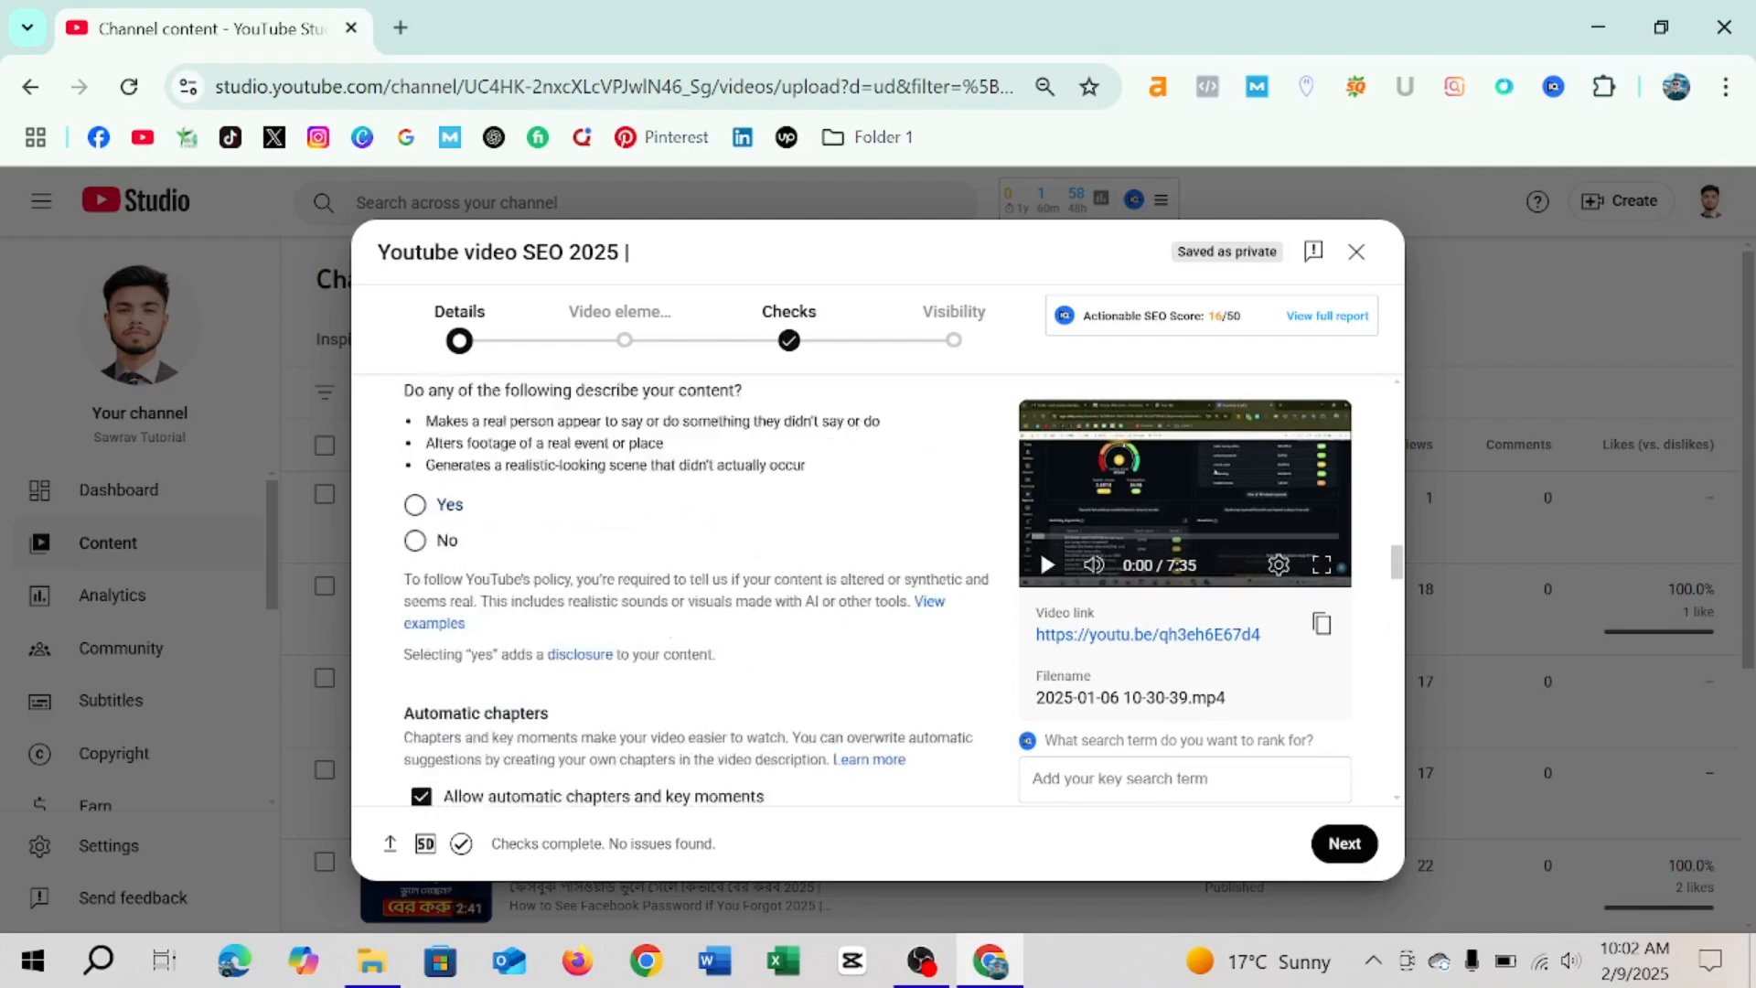
click(611, 479)
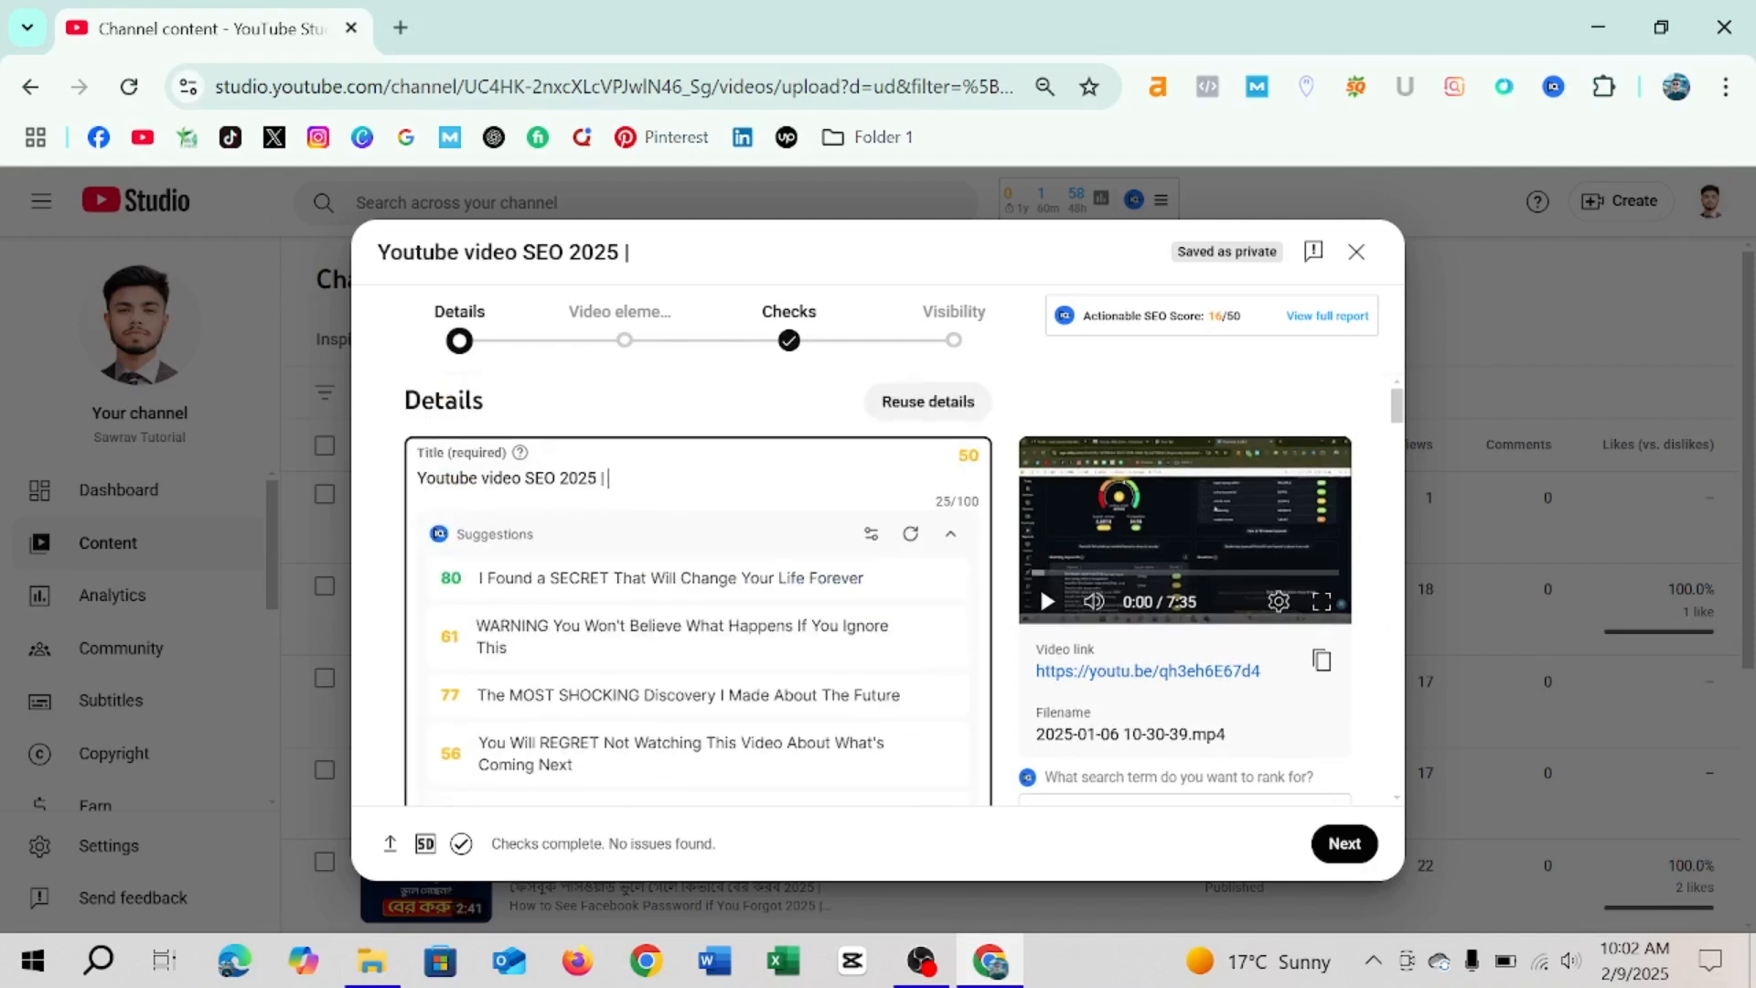
key(ctrl+v)
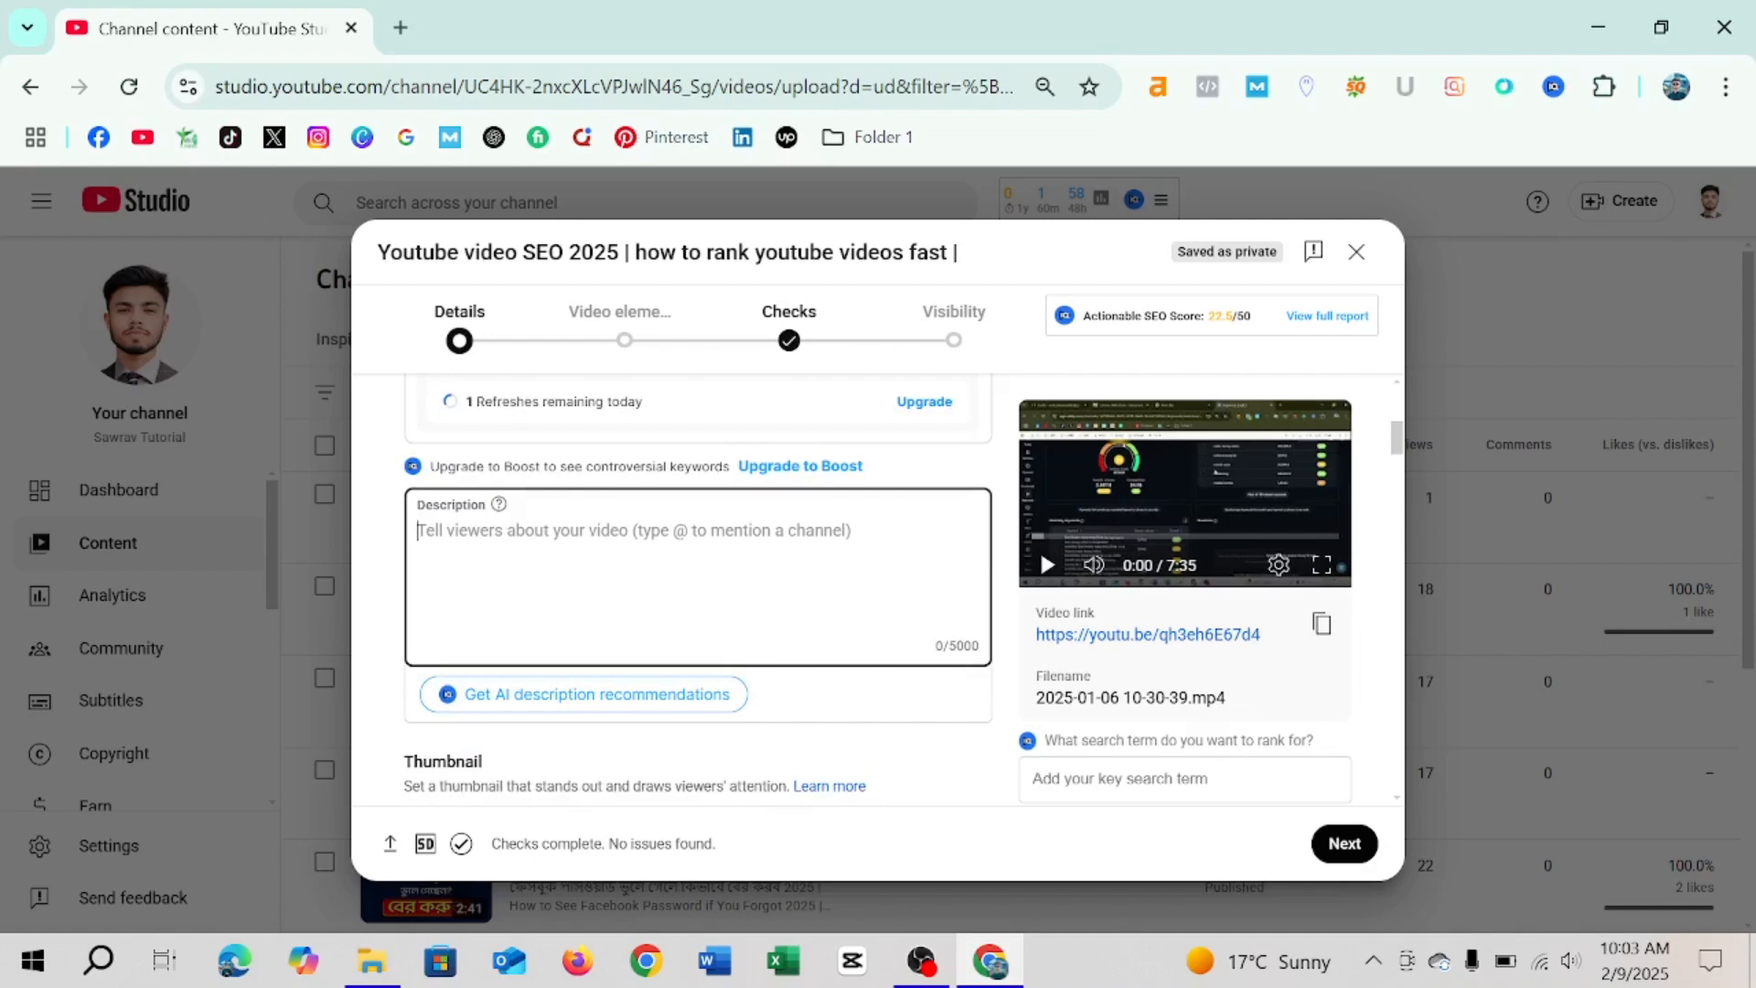
- Put the tags "Youtube video SEO 2025,how to rank youtube videos fast" in the description and continue to the Video elements stage
scroll(704, 562, down, 10)
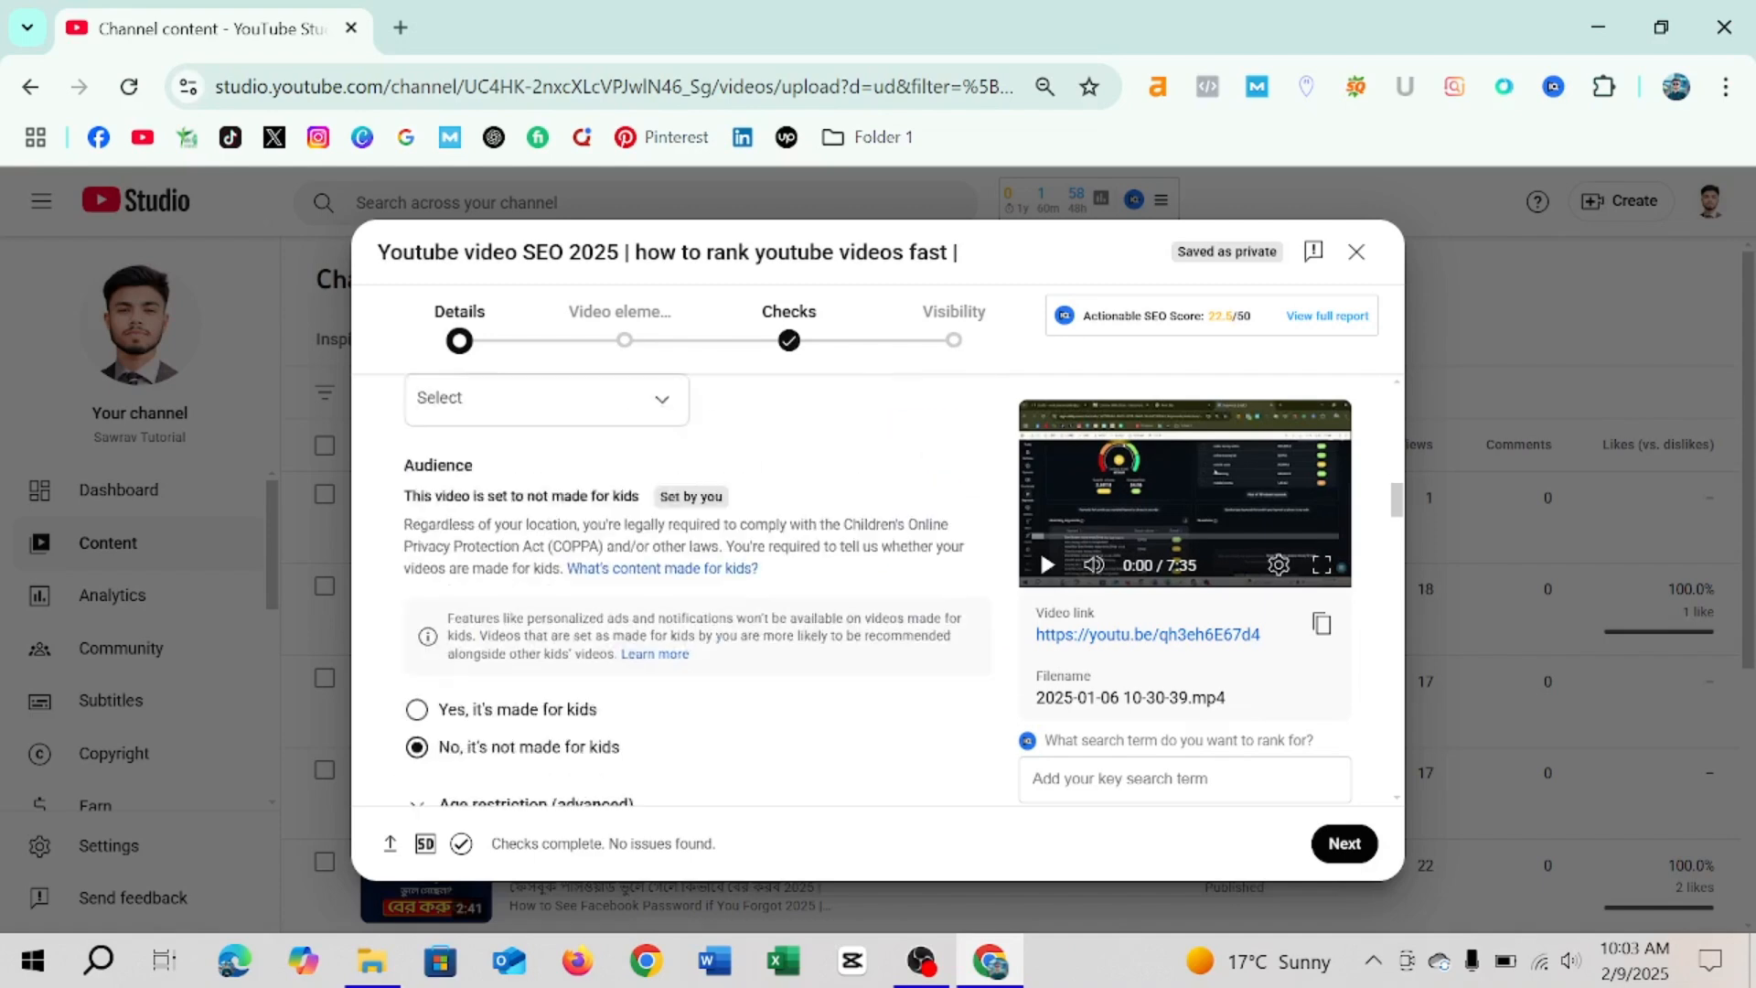
scroll(704, 562, down, 8)
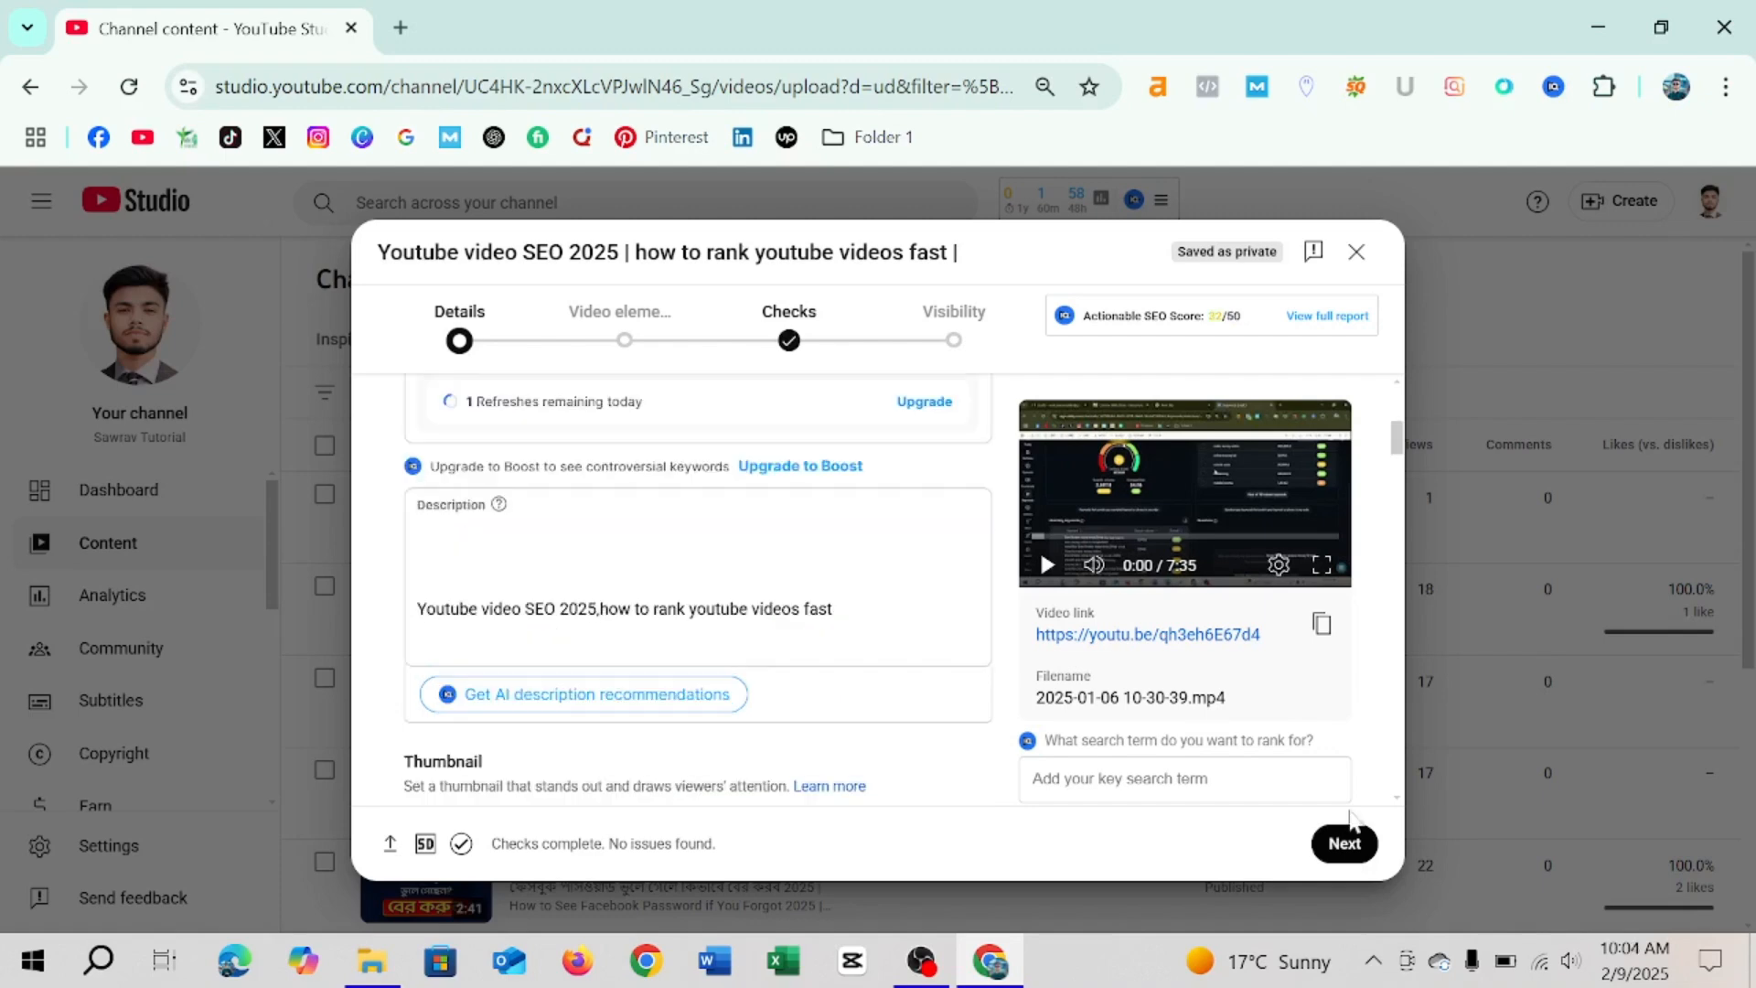
click(1344, 843)
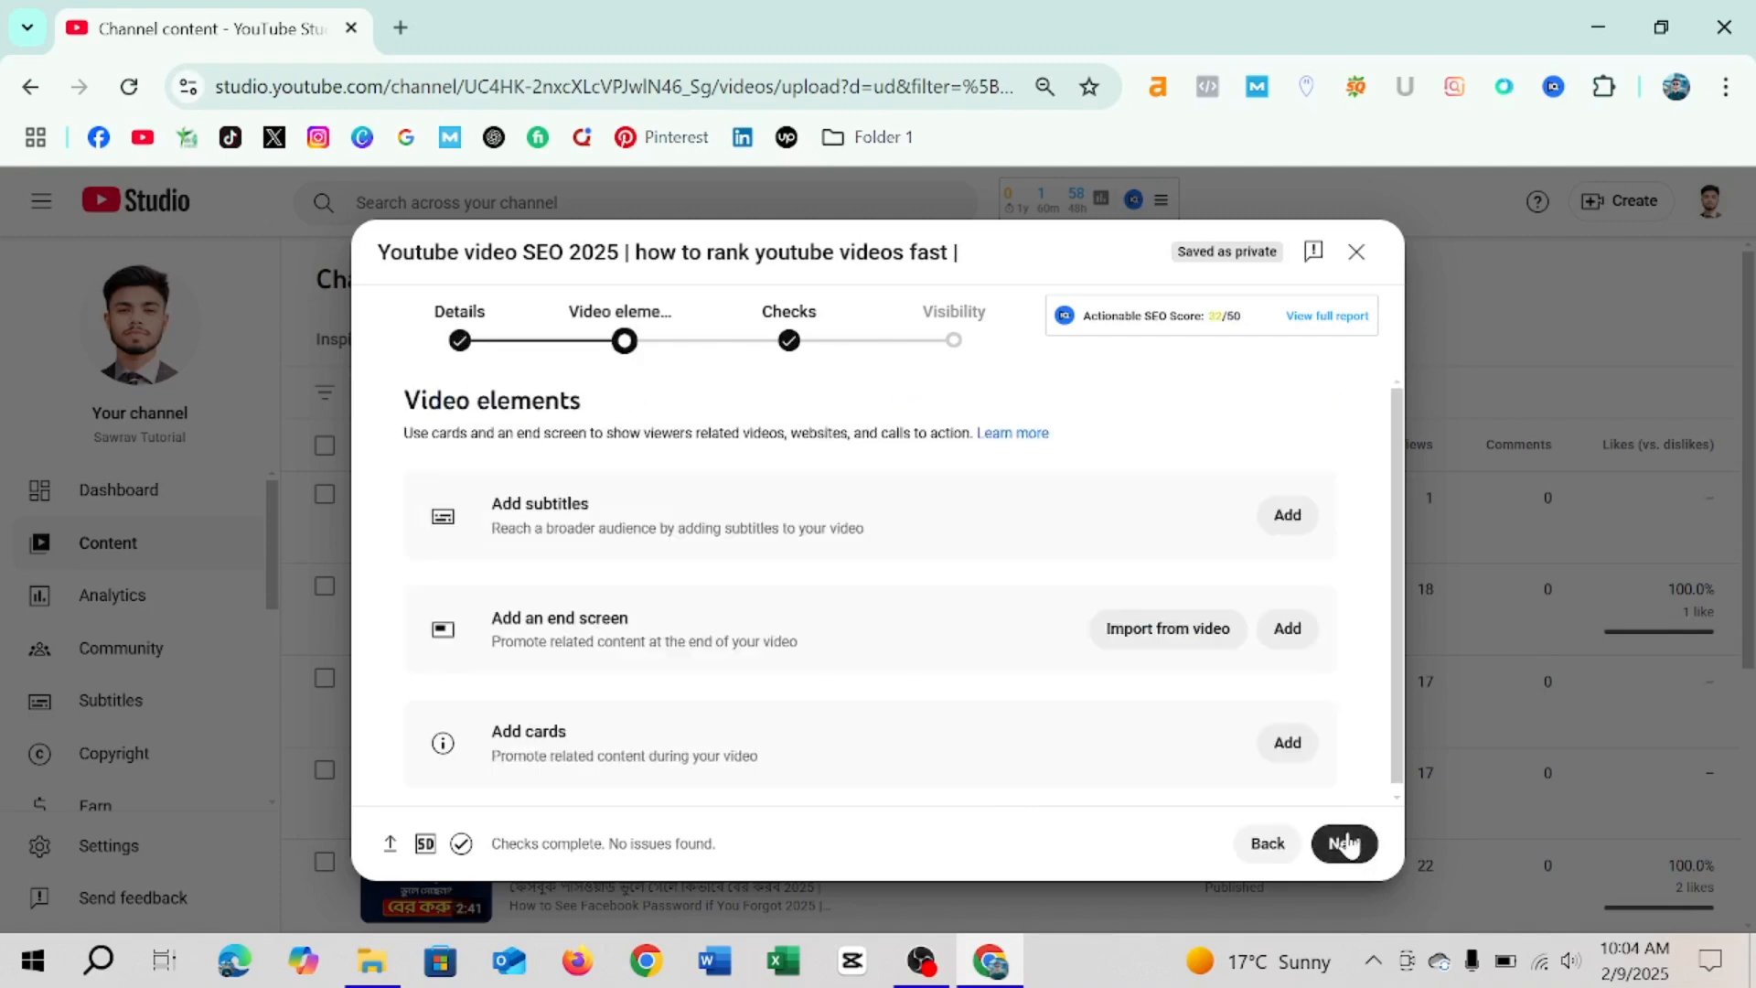
- Open the full vidIQ SEO report and review its actionable scores and checklist items
click(1321, 320)
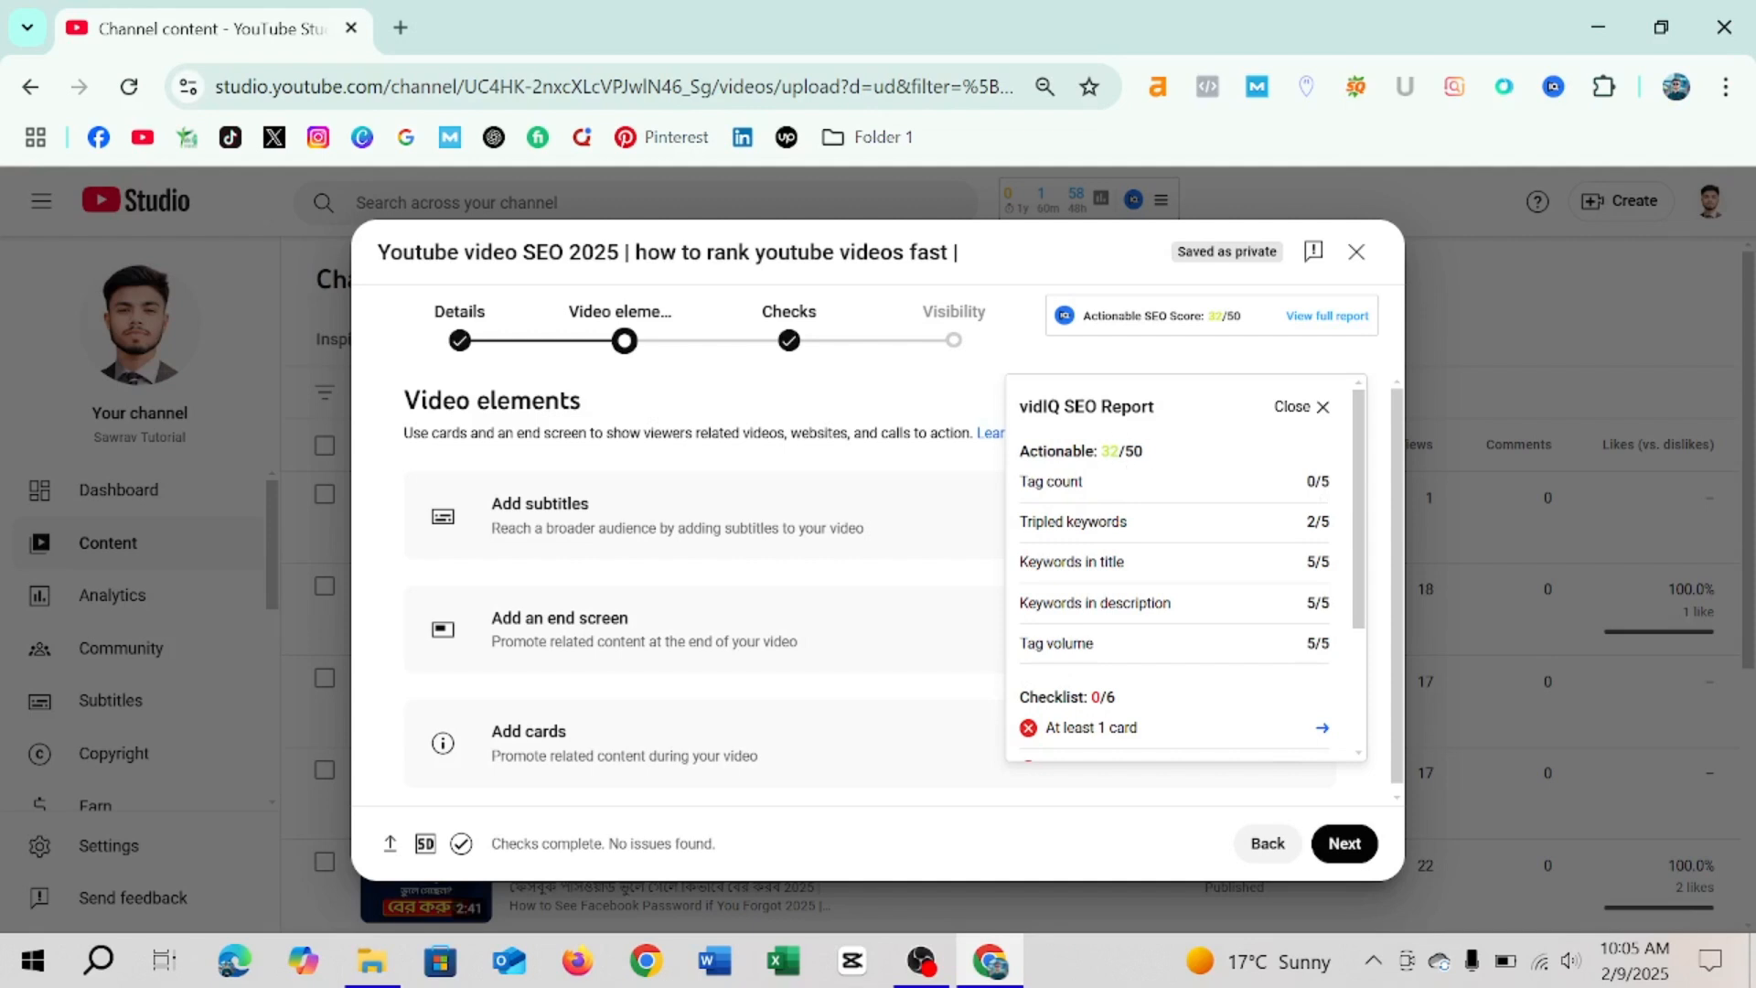
scroll(1074, 466, down, 1)
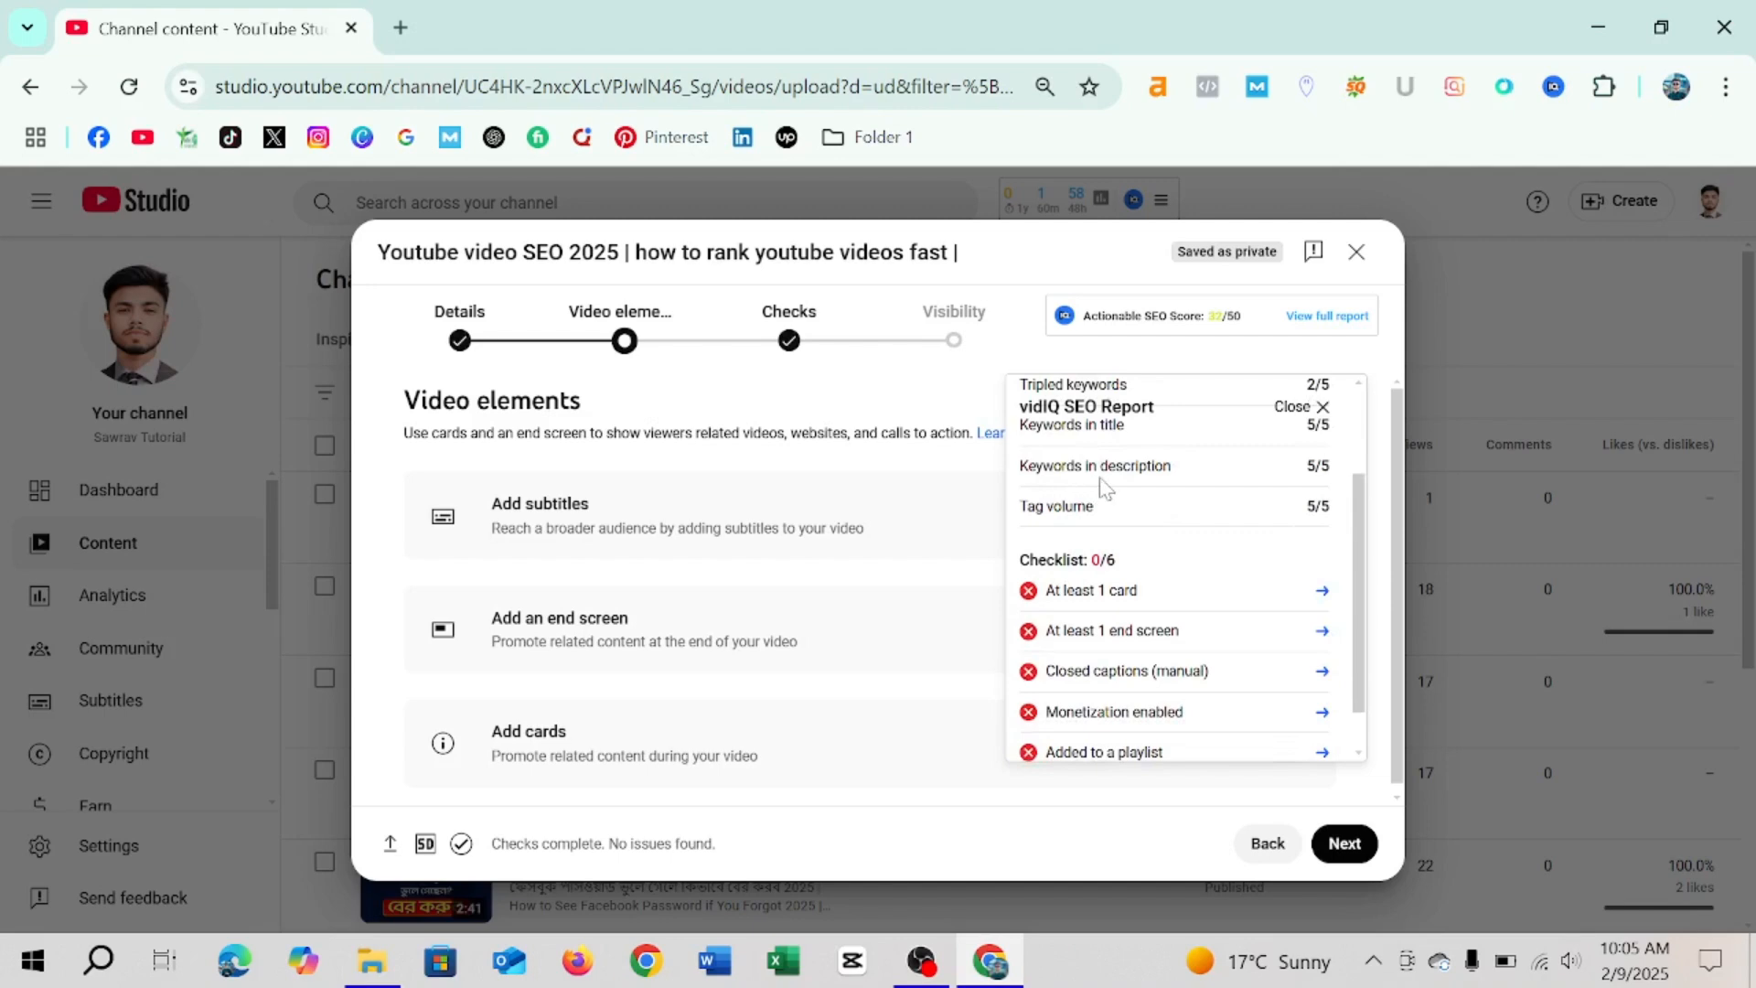
scroll(1100, 477, up, 1)
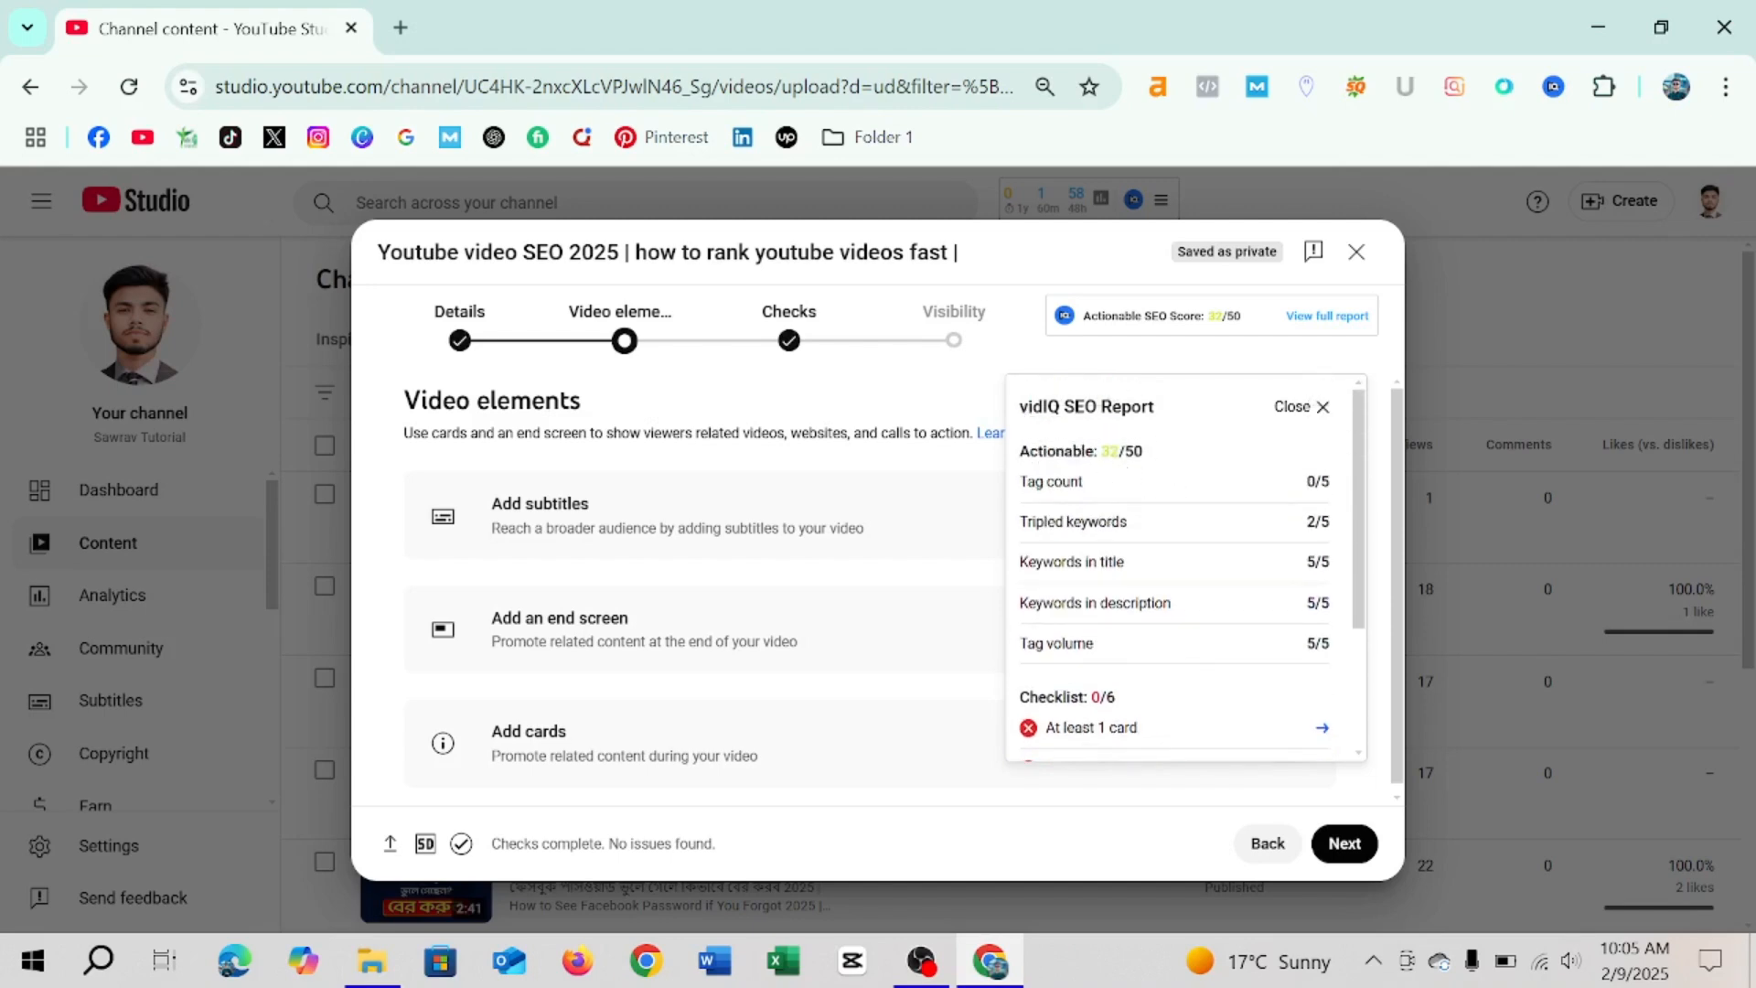